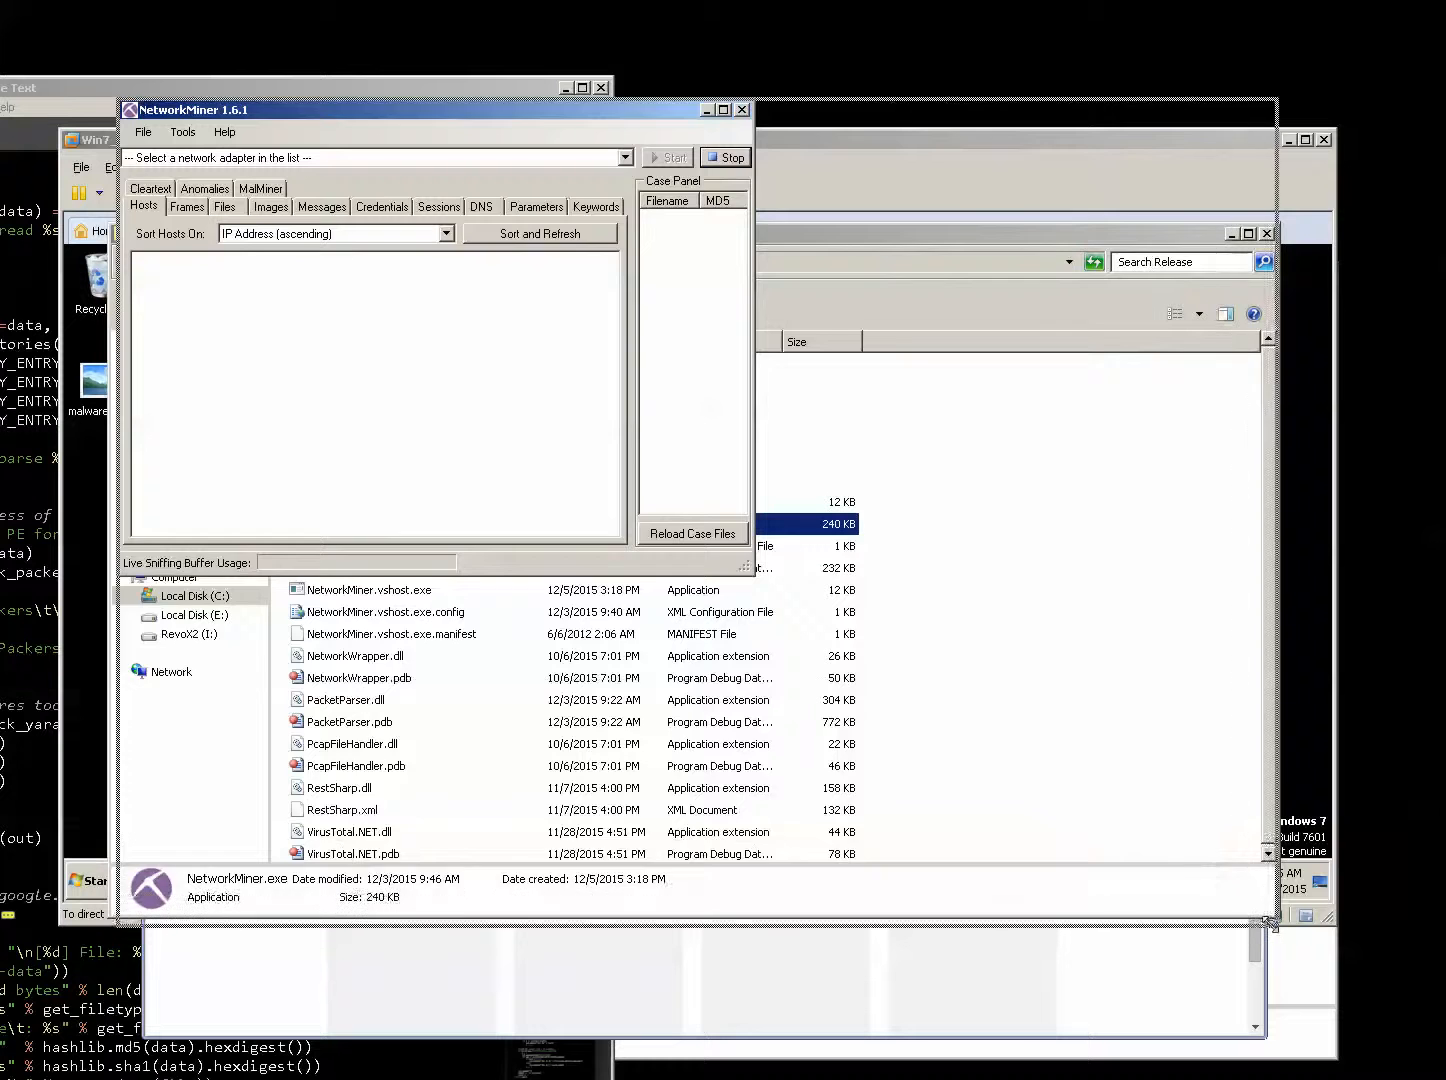
Minimize the Release folder window and reposition the NetworkMiner window on the desktop.
{"action": "key", "text": "alt+Tab"}
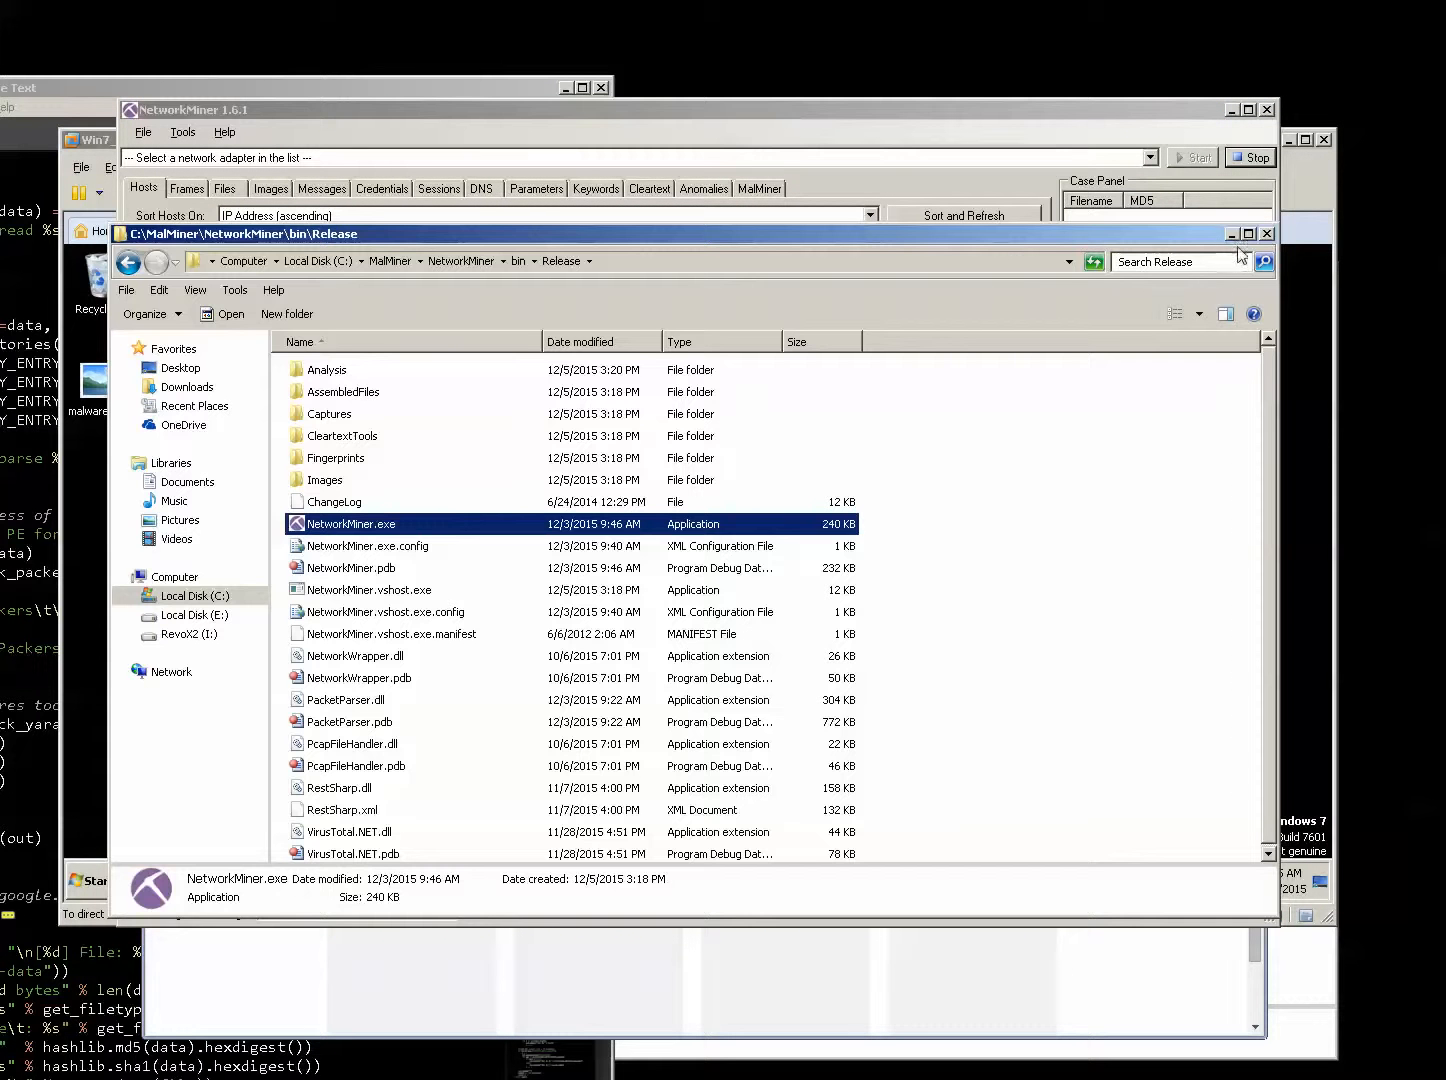
{"action": "left_click", "coordinate": [1231, 235]}
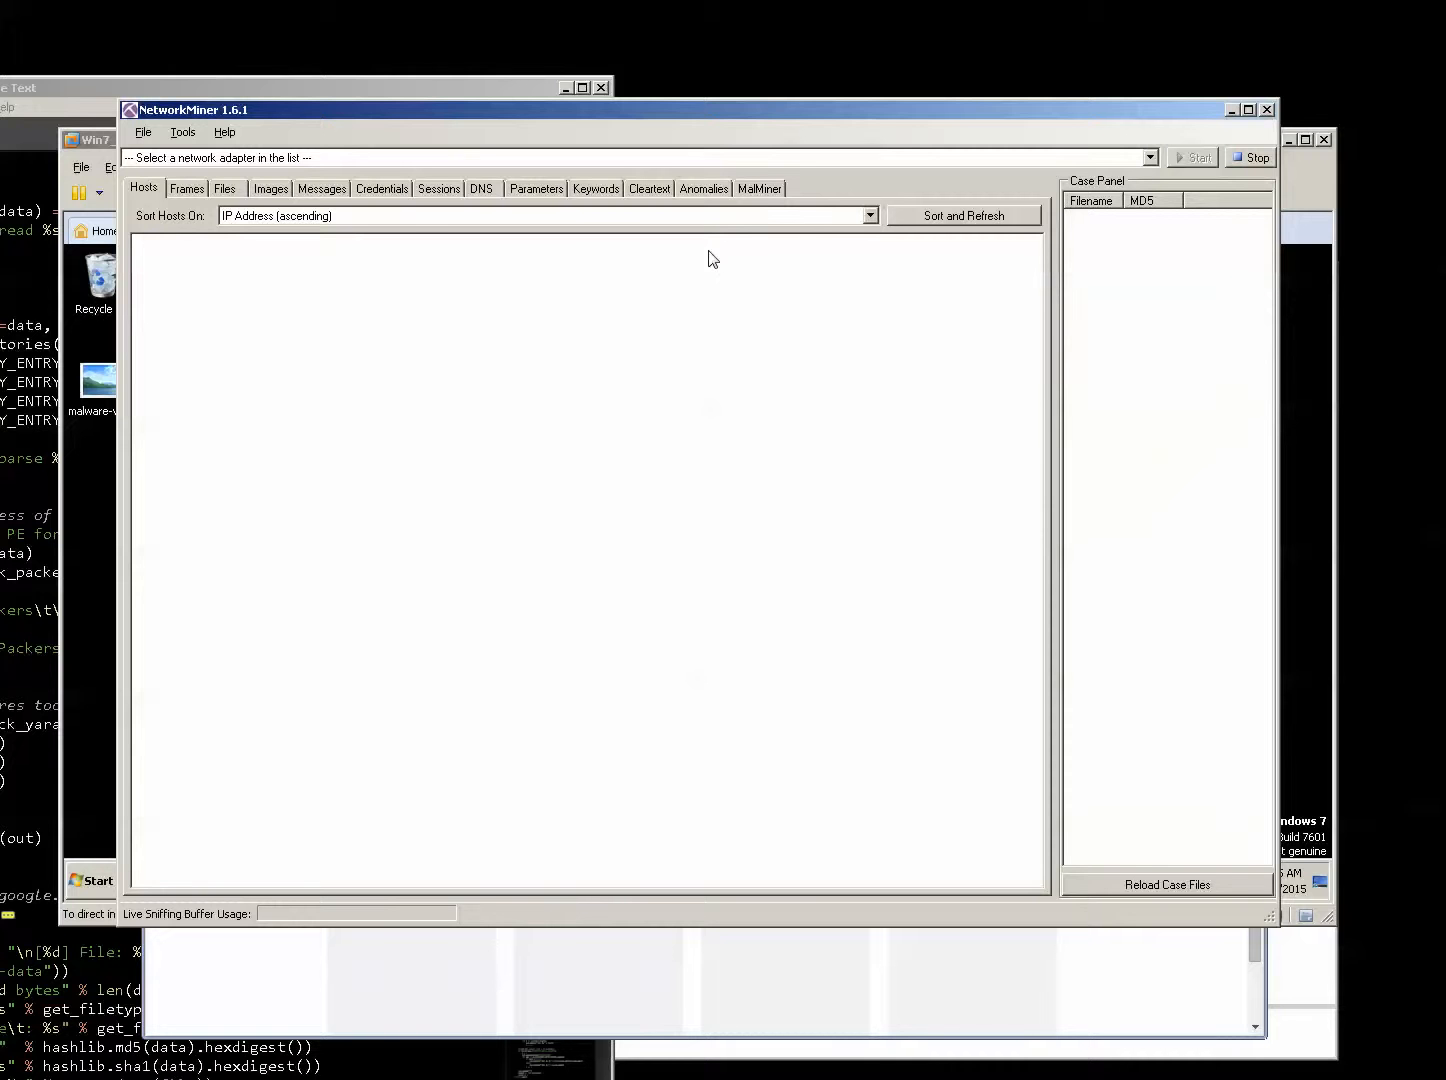
{"action": "left_click_drag", "start_coordinate": [377, 122], "coordinate": [349, 139]}
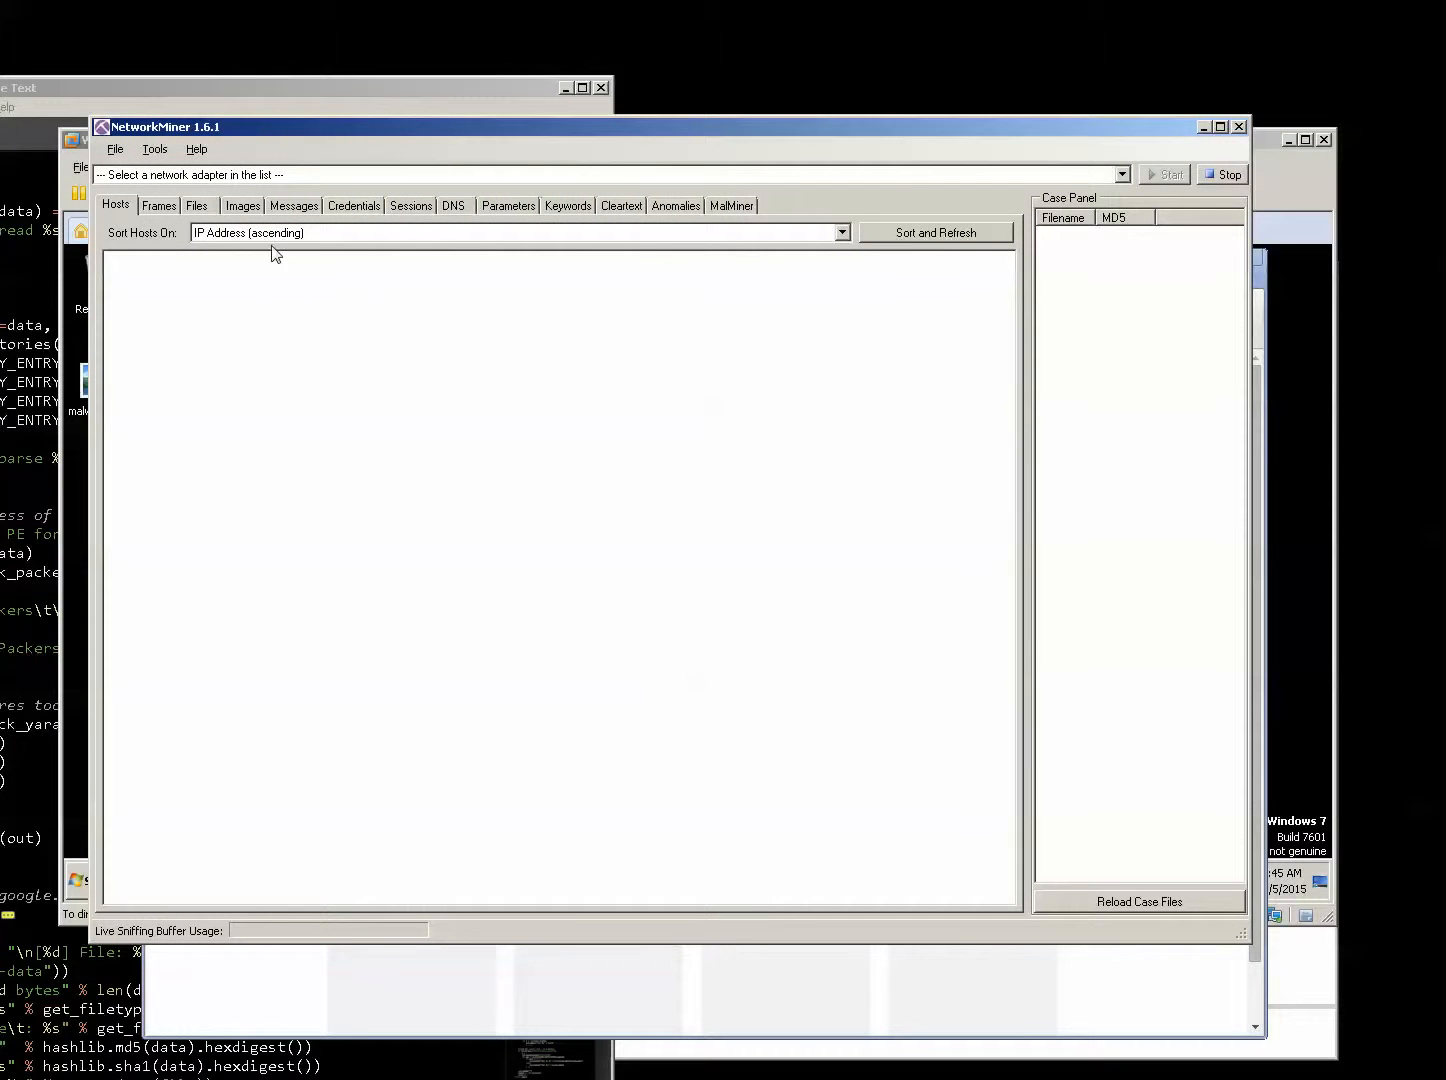
Look through the NetworkMiner result views, including Messages, Credentials and Hosts.
{"action": "left_click", "coordinate": [186, 203]}
{"action": "left_click", "coordinate": [300, 207]}
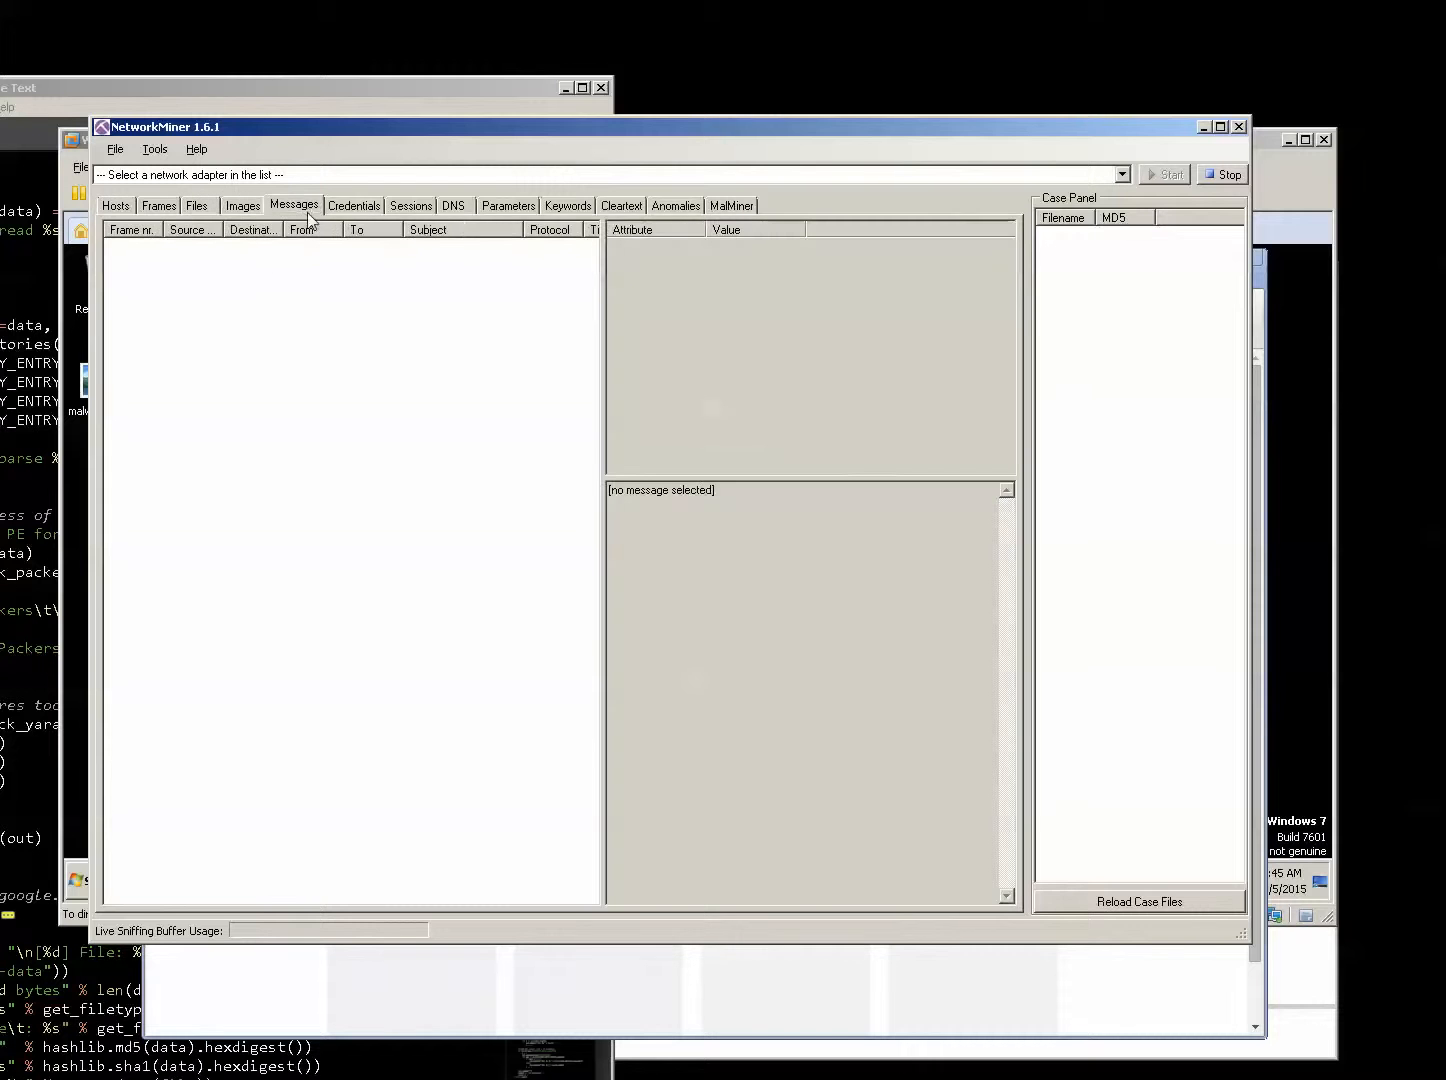
{"action": "left_click", "coordinate": [347, 205]}
{"action": "left_click", "coordinate": [131, 205]}
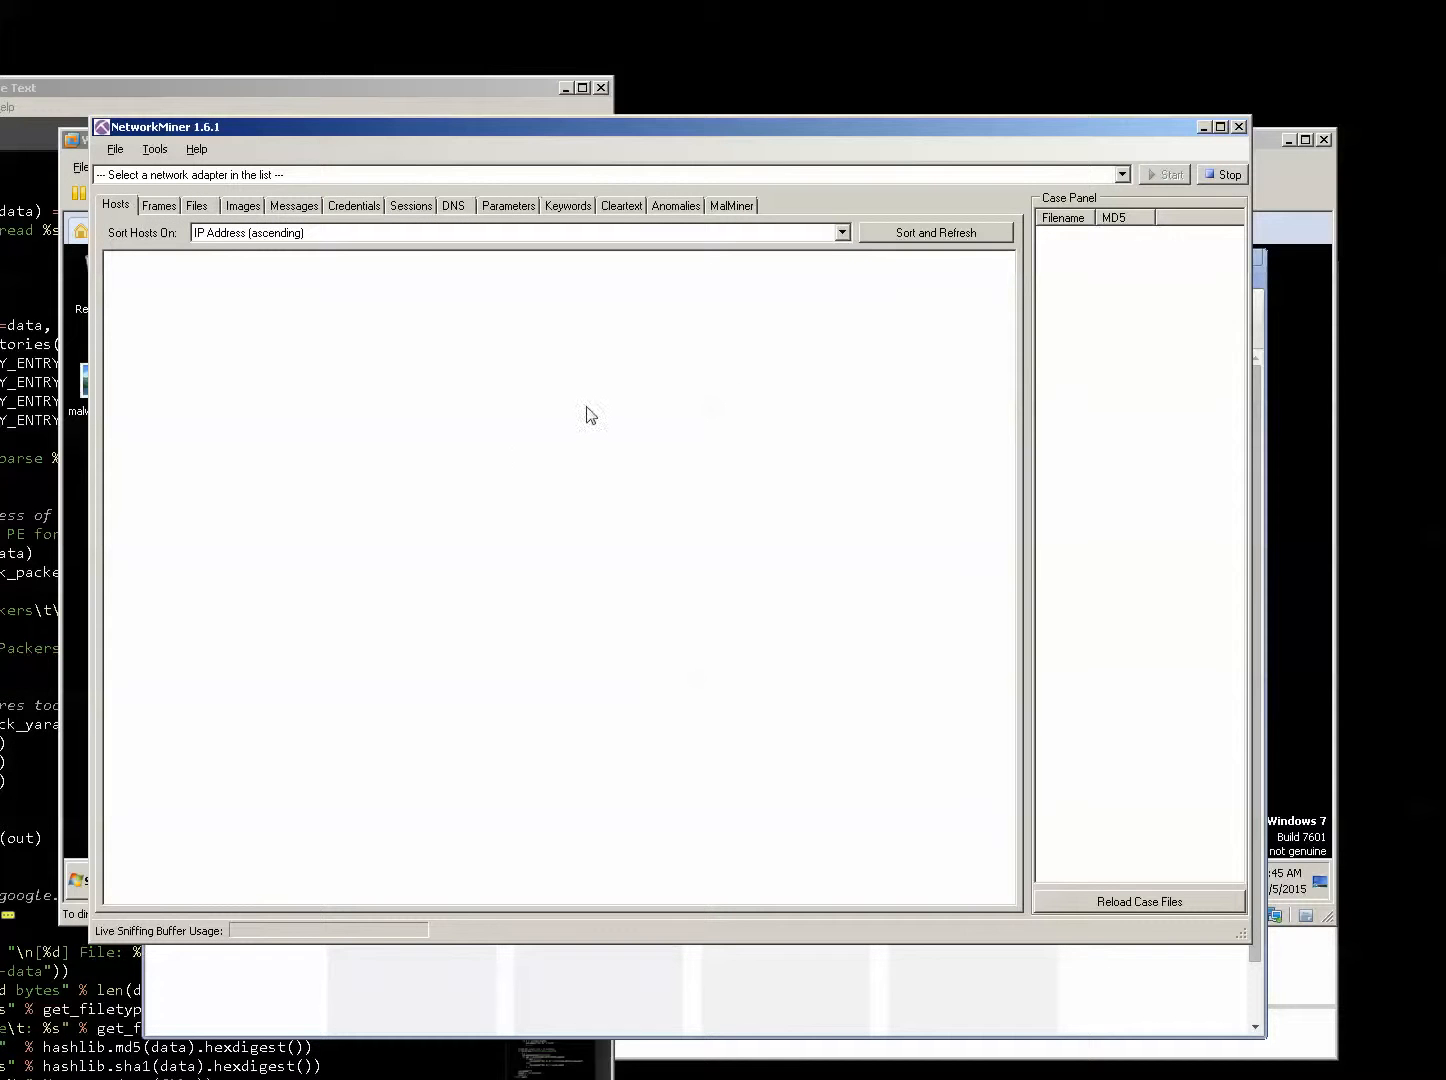
Show the MalMiner results table and widen its VT Detection, Local Report and VT Report columns.
{"action": "left_click", "coordinate": [741, 213]}
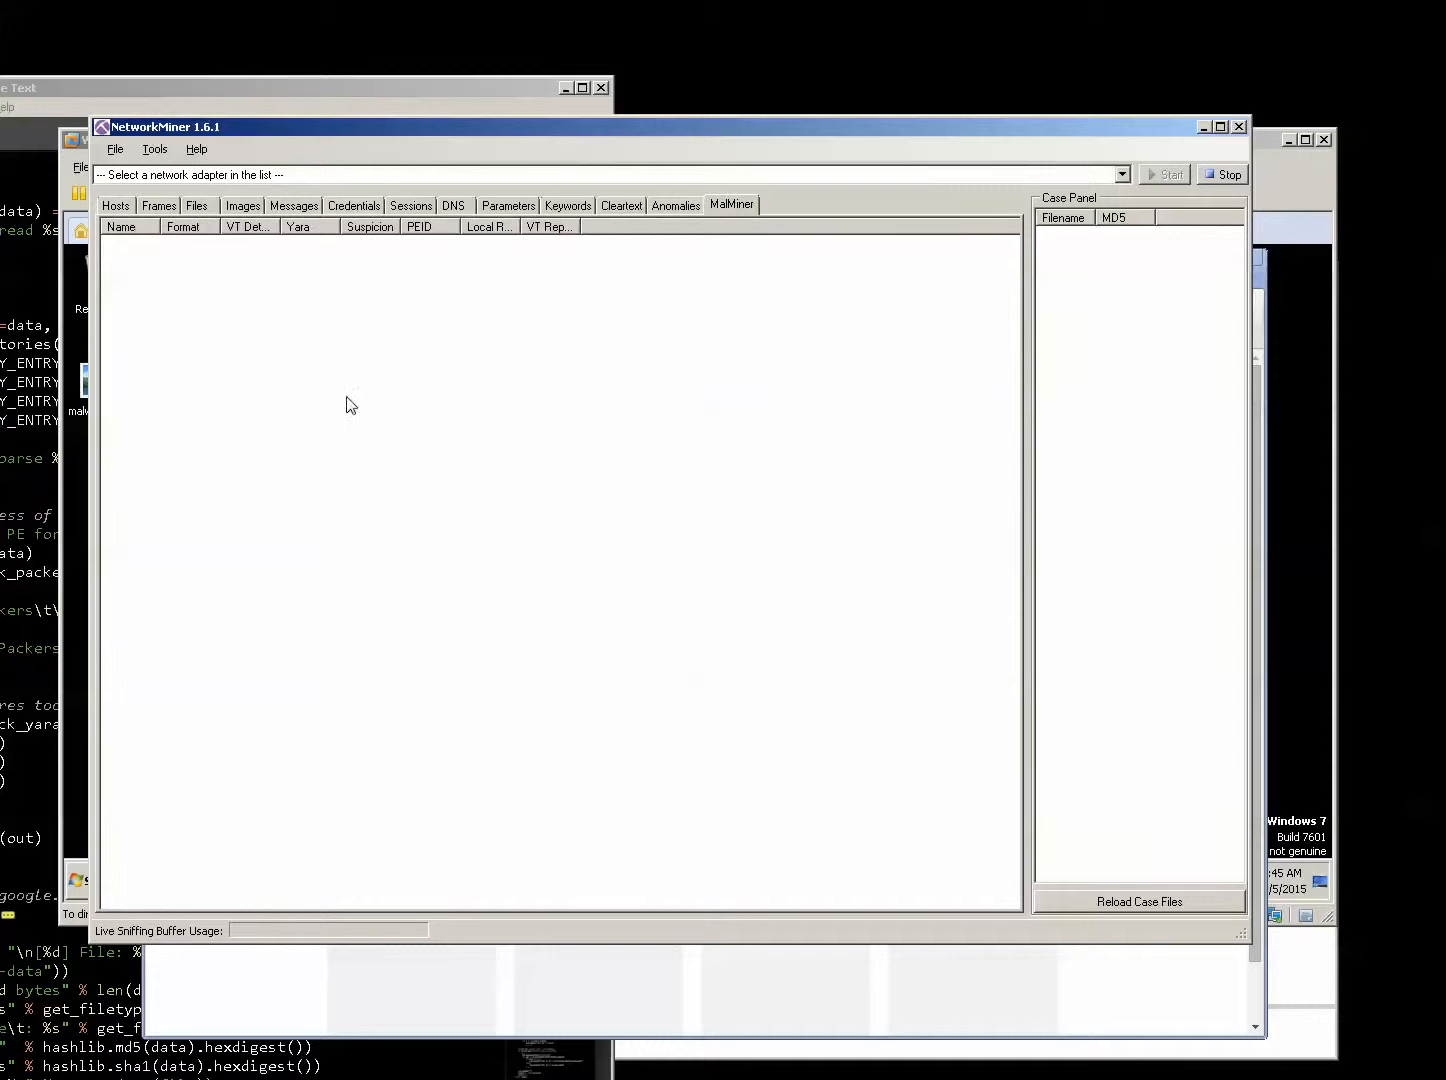
{"action": "left_click_drag", "start_coordinate": [581, 227], "coordinate": [710, 232]}
{"action": "left_click_drag", "start_coordinate": [521, 227], "coordinate": [591, 230]}
{"action": "mouse_move", "coordinate": [279, 227]}
{"action": "left_mouse_down"}
{"action": "mouse_move", "coordinate": [313, 228]}
{"action": "mouse_move", "coordinate": [293, 232]}
{"action": "left_mouse_up"}
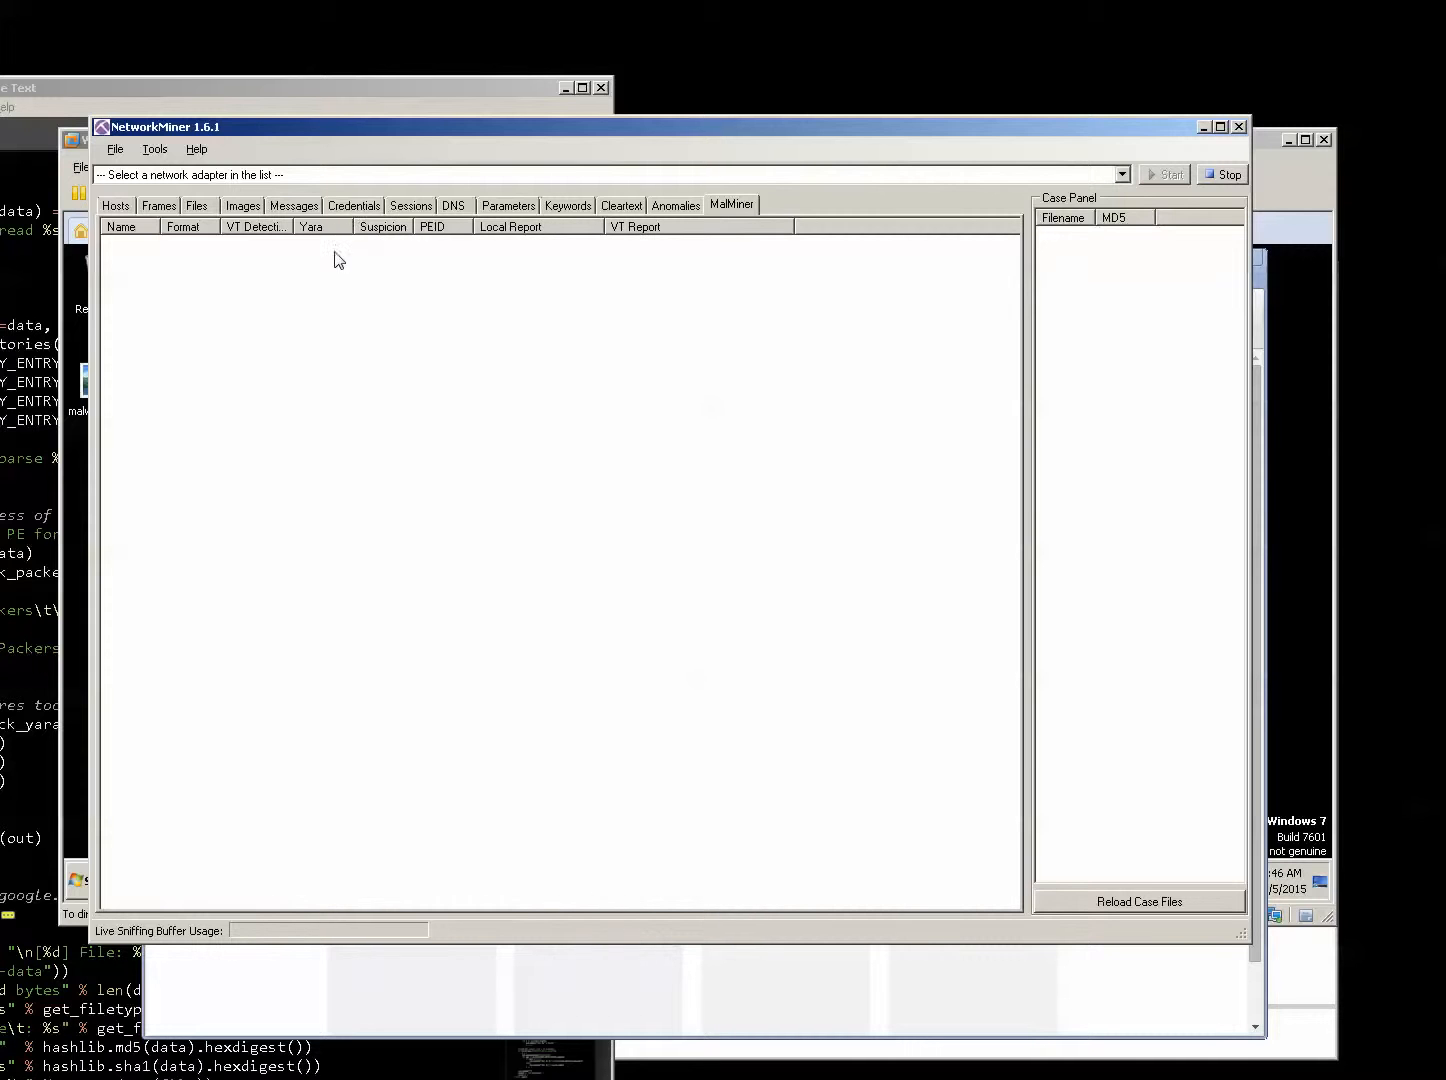
{"action": "left_click_drag", "start_coordinate": [293, 223], "coordinate": [322, 224]}
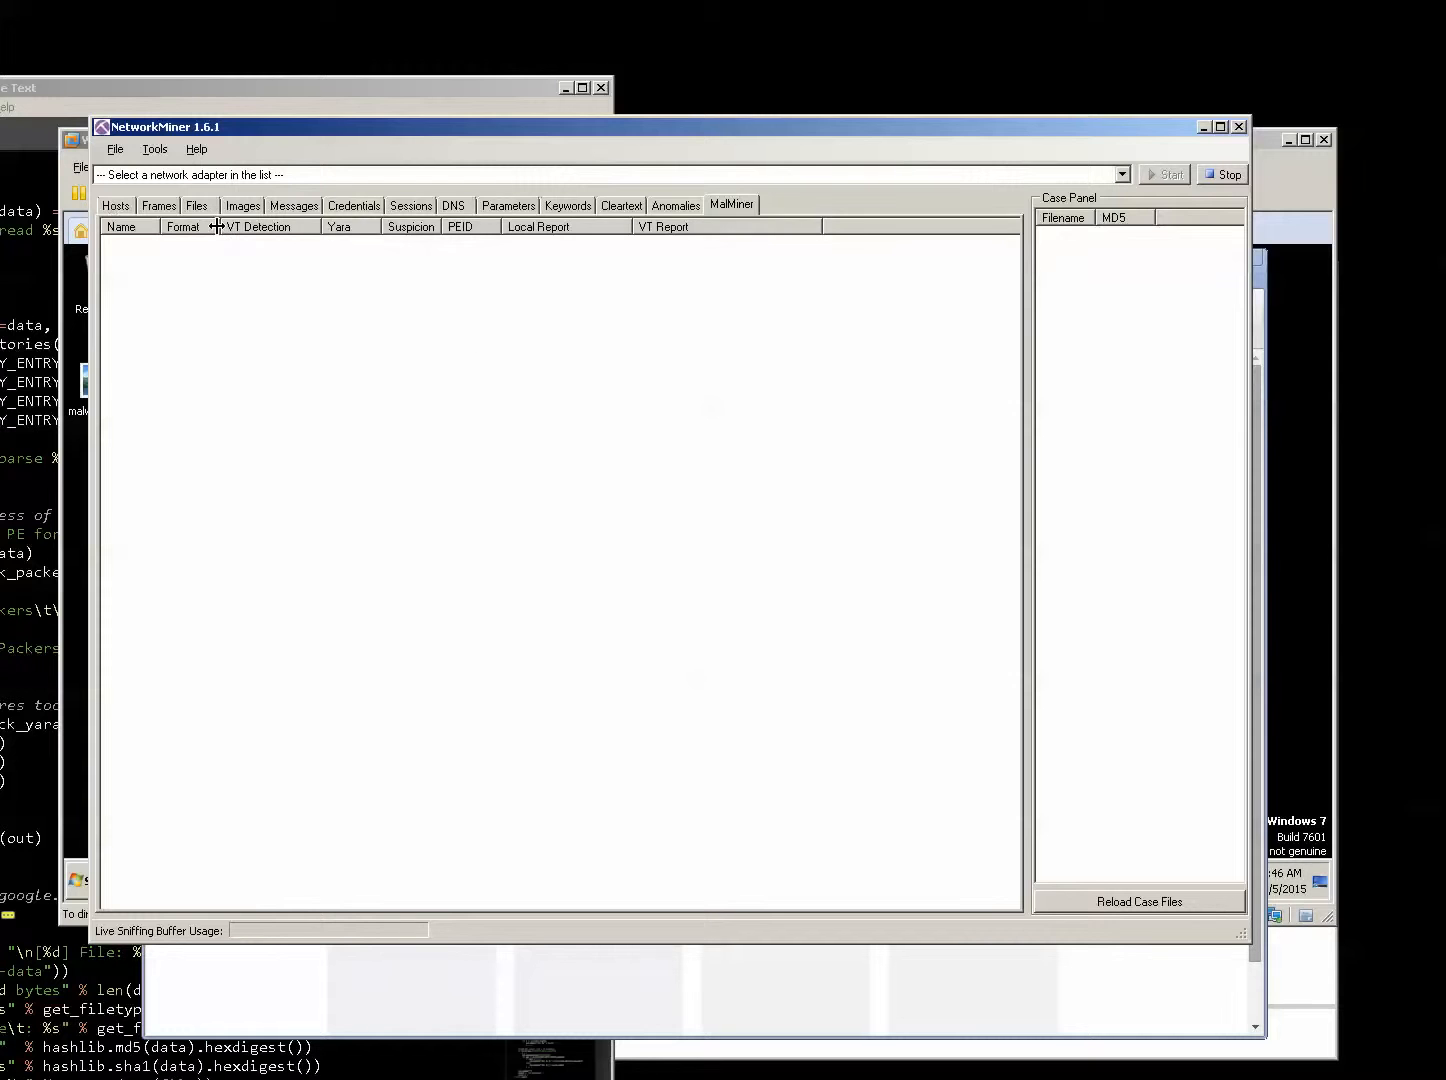
Switch to the Win7_Dev virtual machine in VMware Workstation and examine the files in its C:\xampp\htdocs\binaries folder.
{"action": "left_click", "coordinate": [70, 303]}
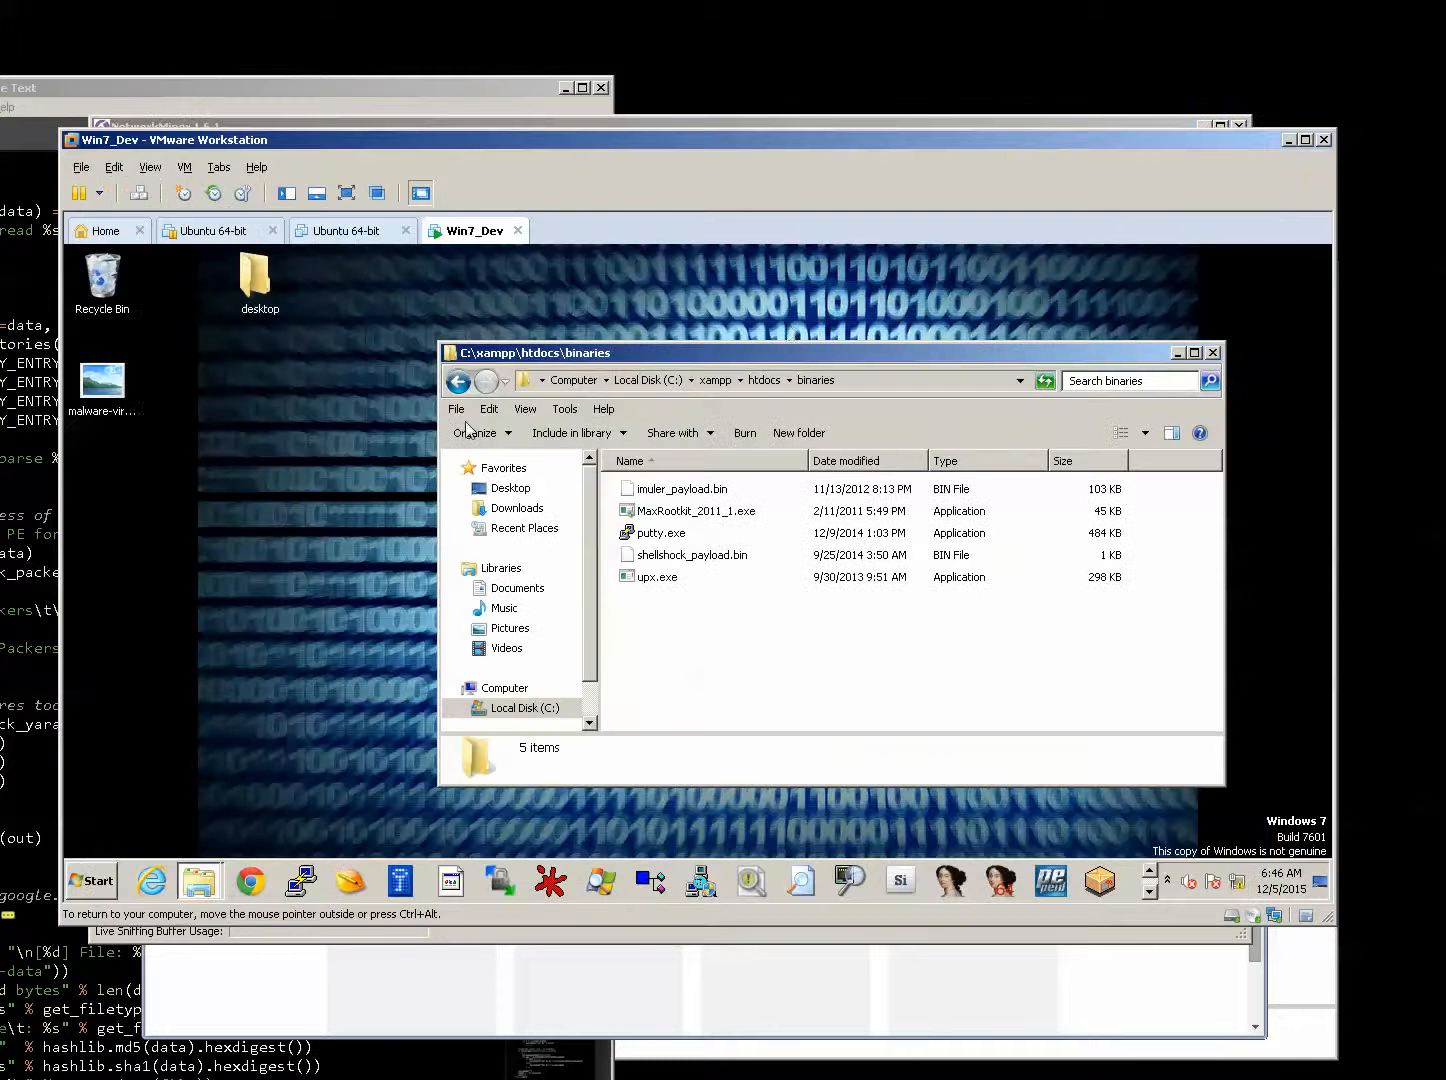
{"action": "left_click_drag", "start_coordinate": [743, 153], "coordinate": [817, 184]}
{"action": "left_click_drag", "start_coordinate": [834, 386], "coordinate": [519, 421]}
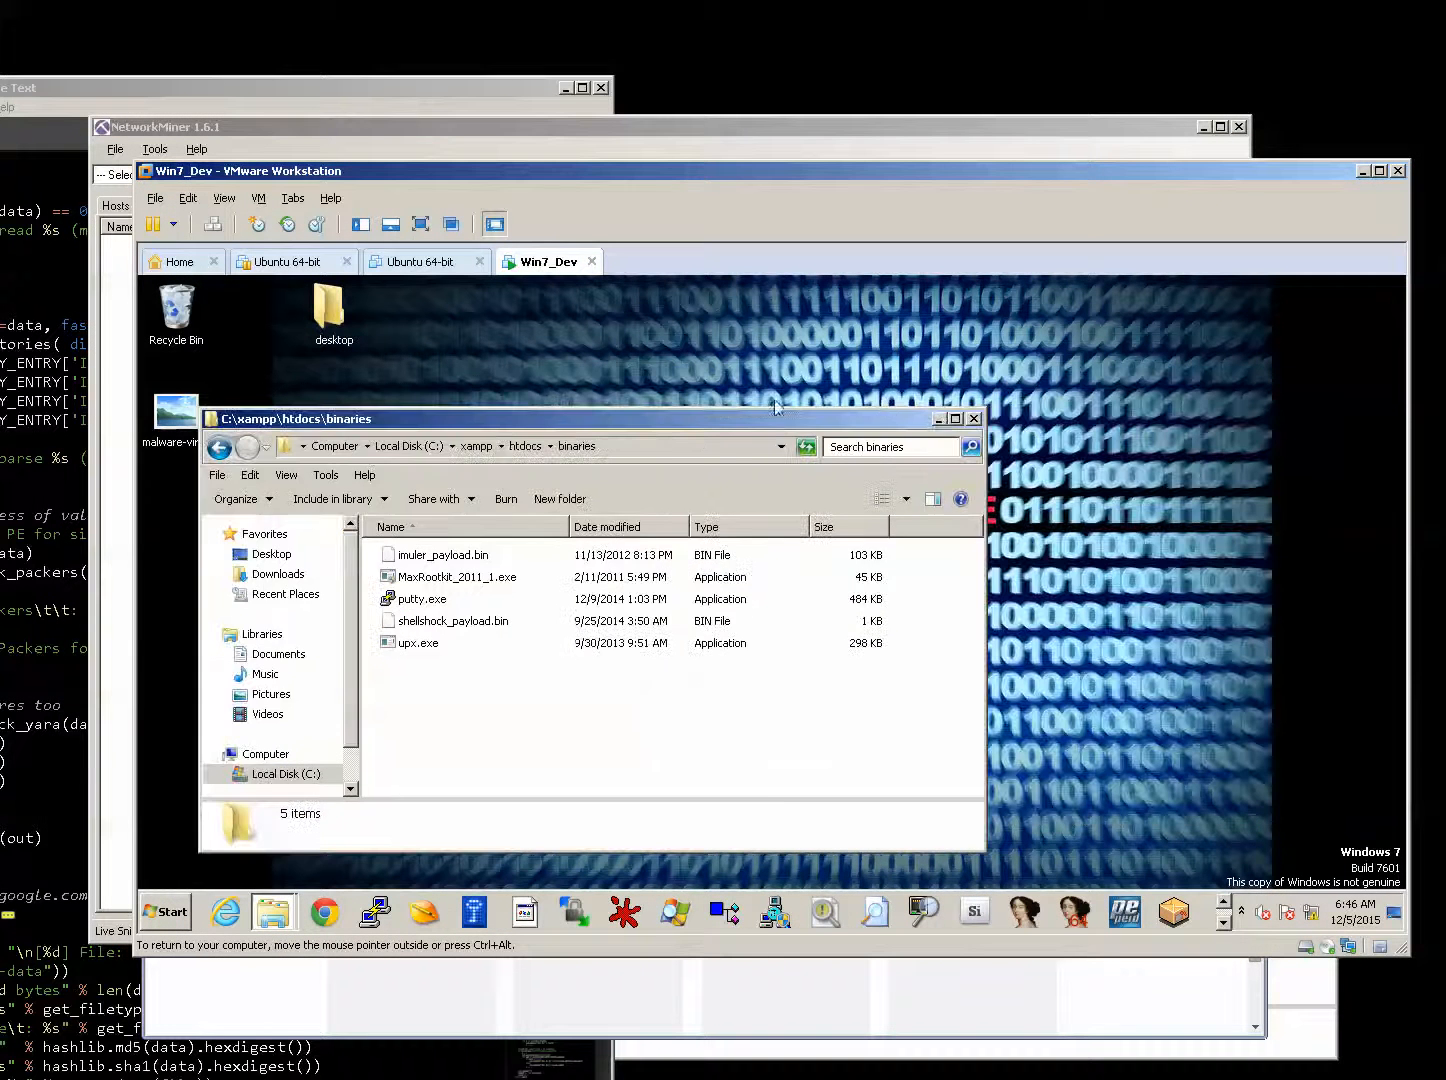
{"action": "left_click", "coordinate": [938, 419]}
{"action": "key", "text": "alt+Tab"}
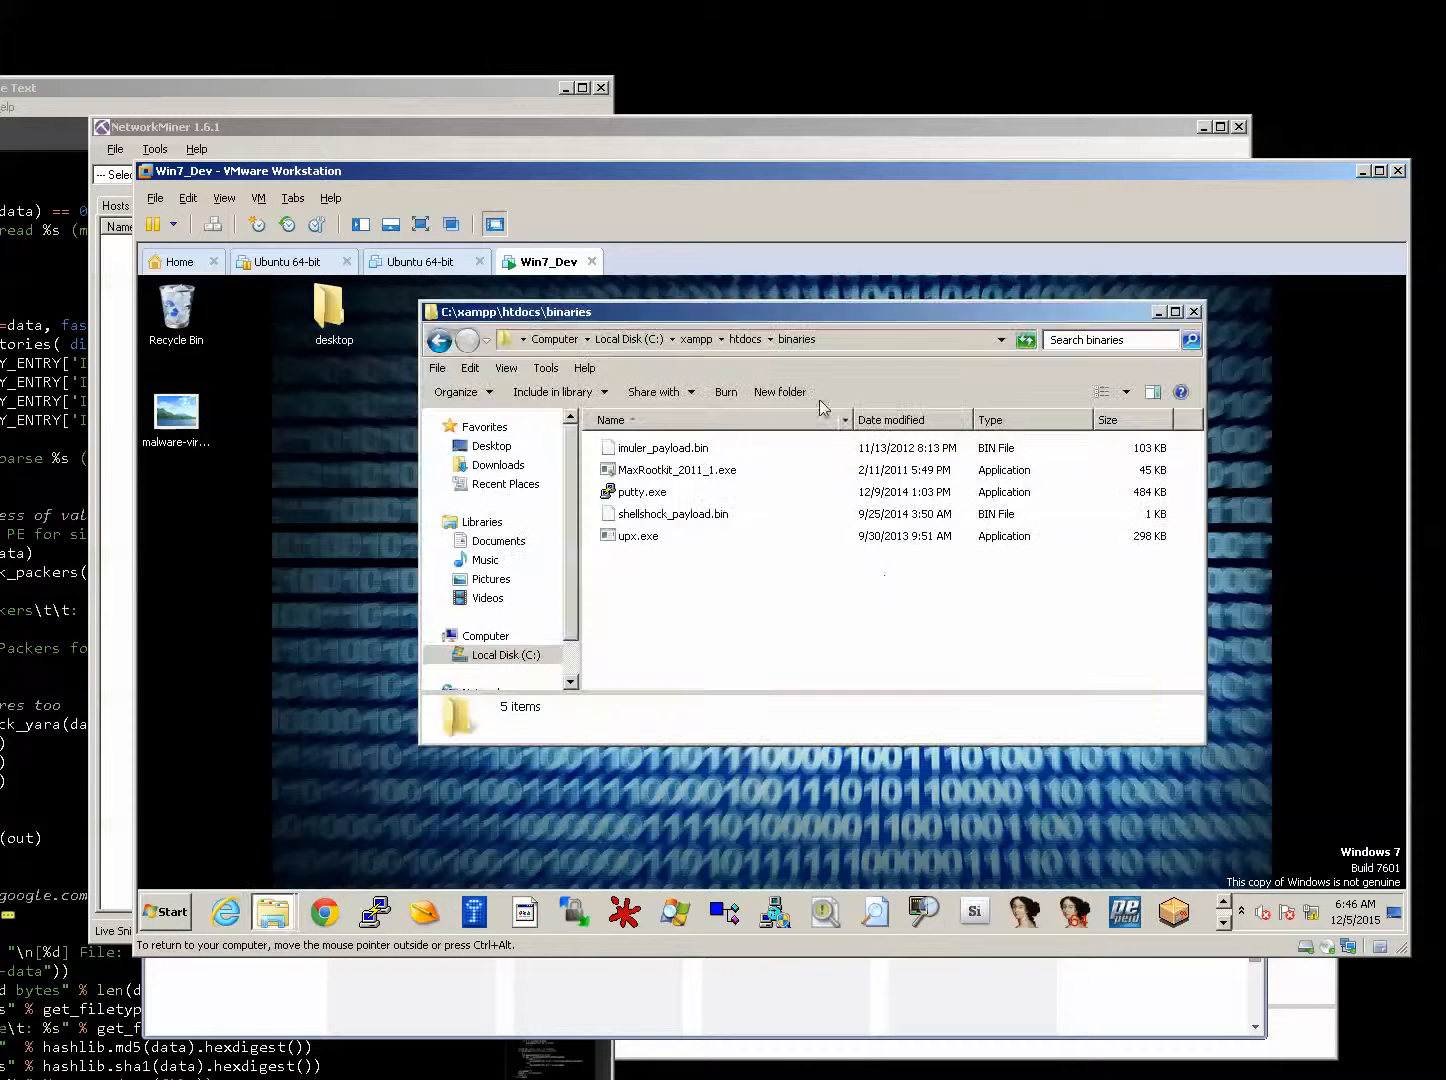
{"action": "left_click_drag", "start_coordinate": [801, 314], "coordinate": [778, 381]}
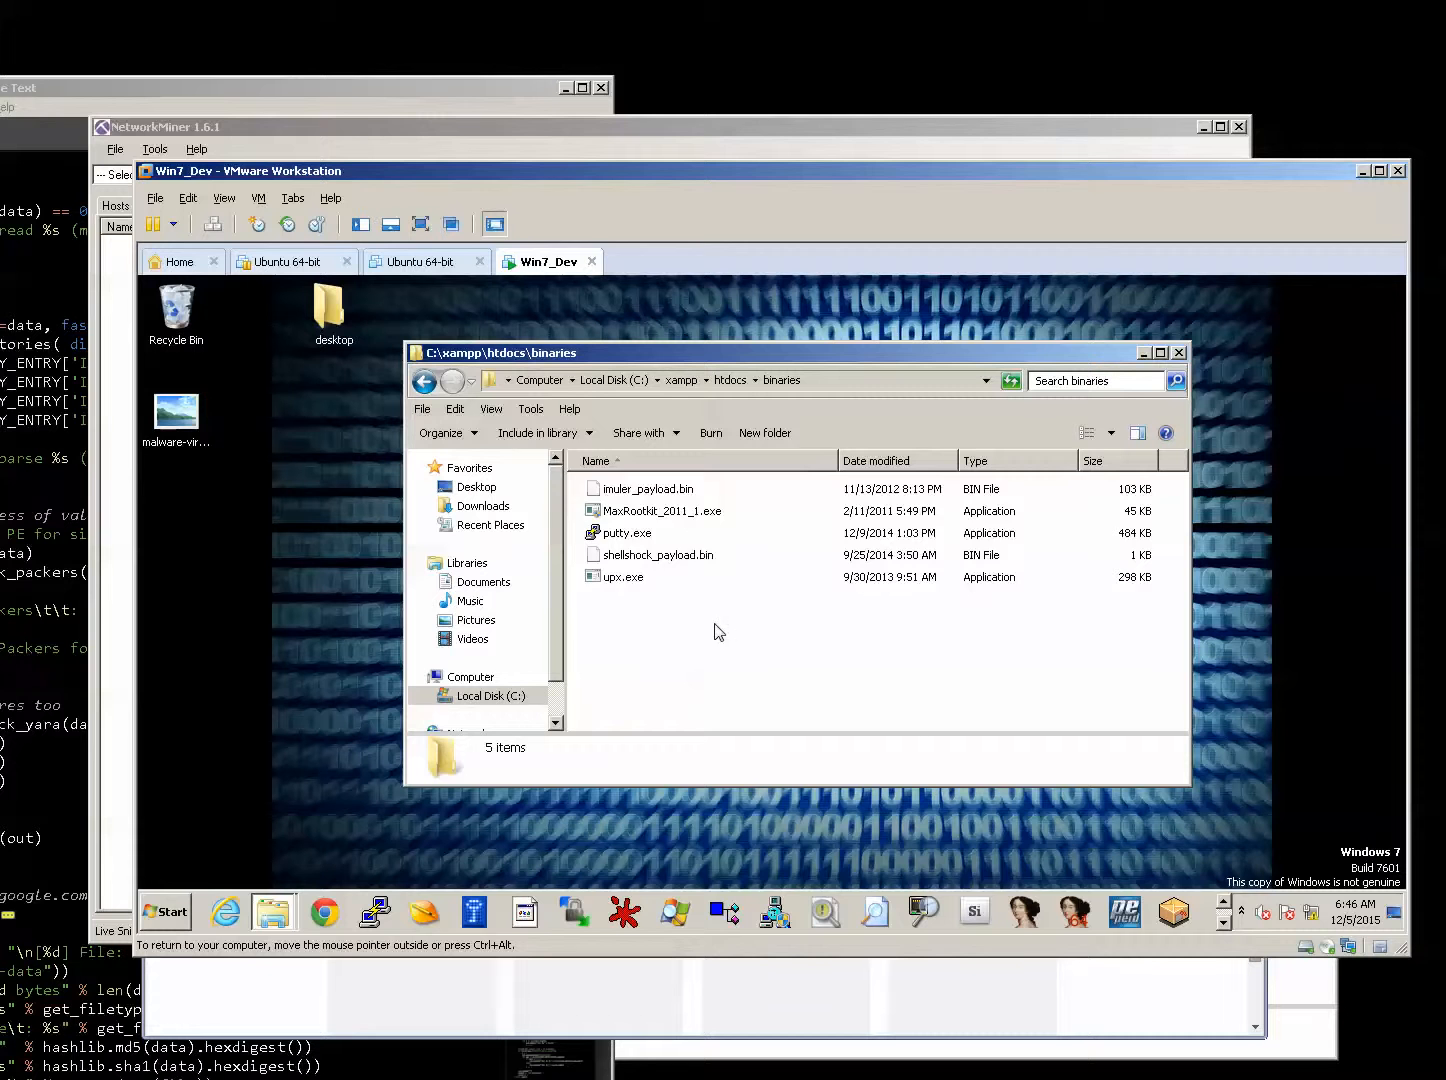
{"action": "left_click_drag", "start_coordinate": [768, 663], "coordinate": [708, 630]}
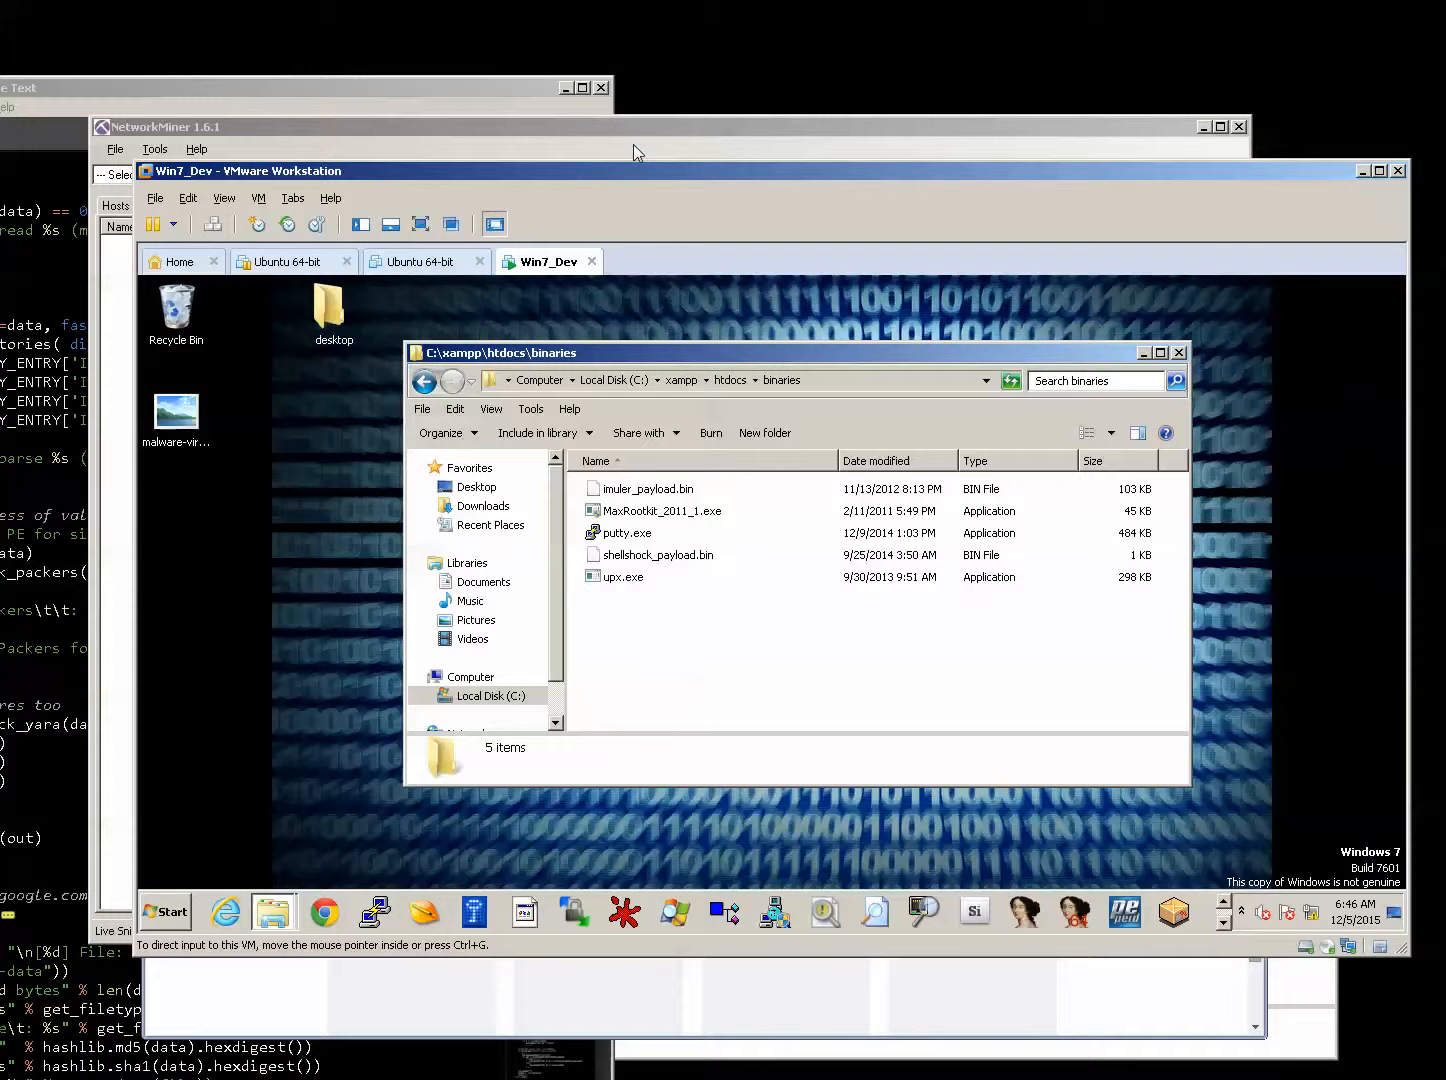
Switch to the Chrome window with the blank new tab and move it higher on the desktop.
{"action": "key", "text": "alt+Tab"}
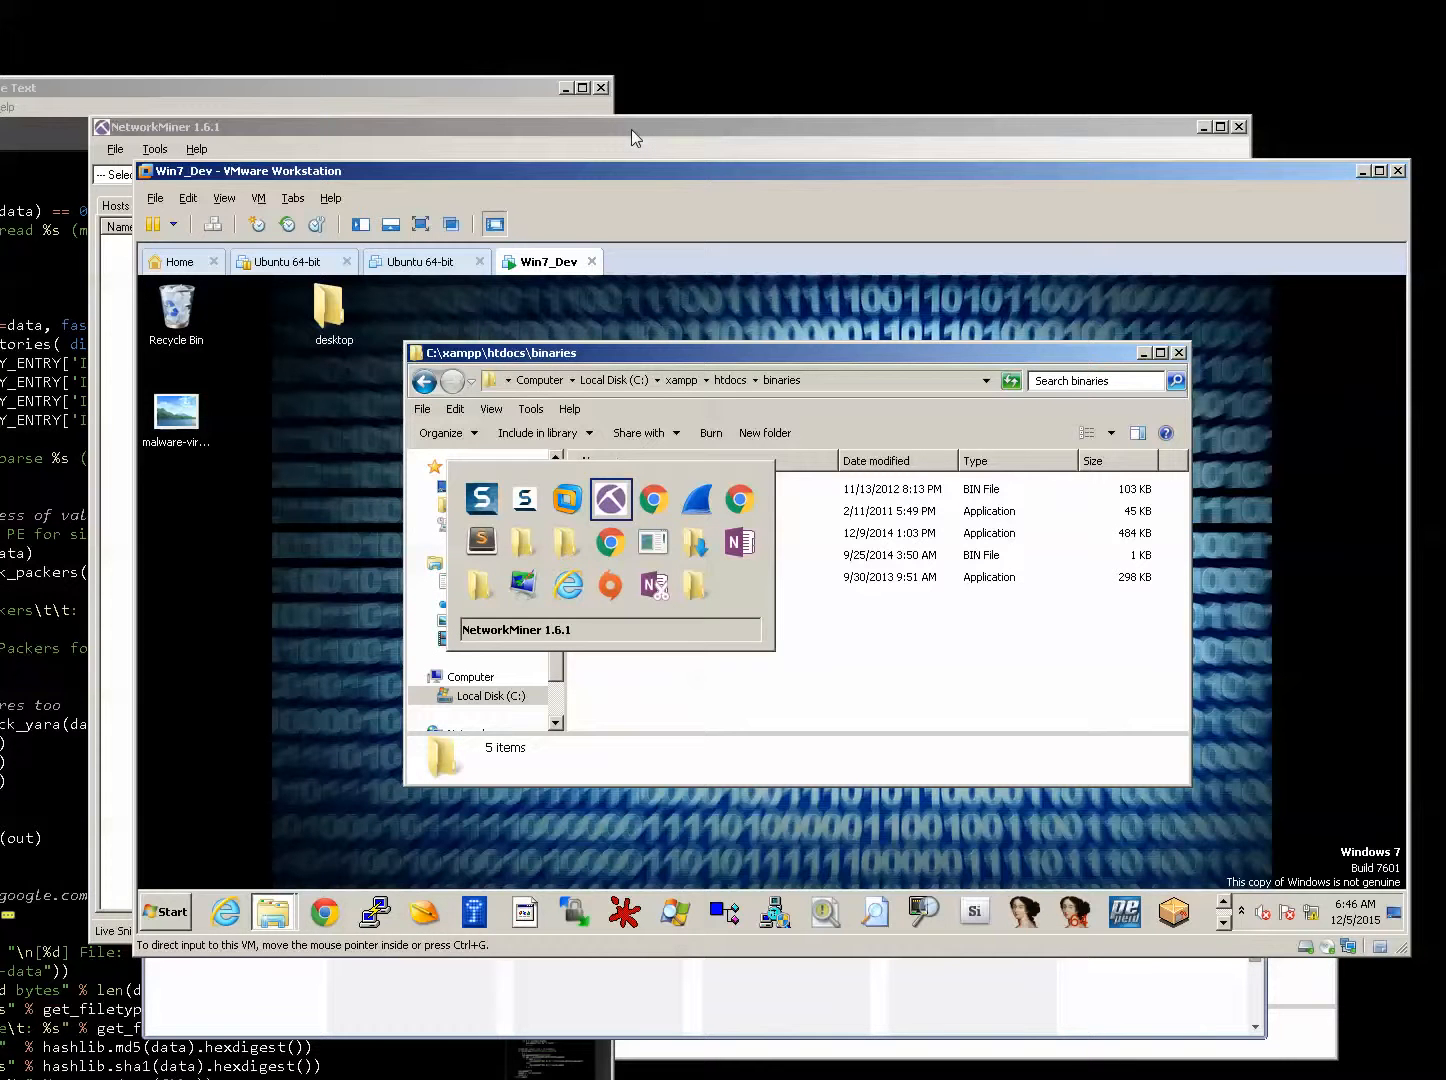
{"action": "key", "text": "alt+Tab"}
{"action": "key", "text": "alt+Tab"}
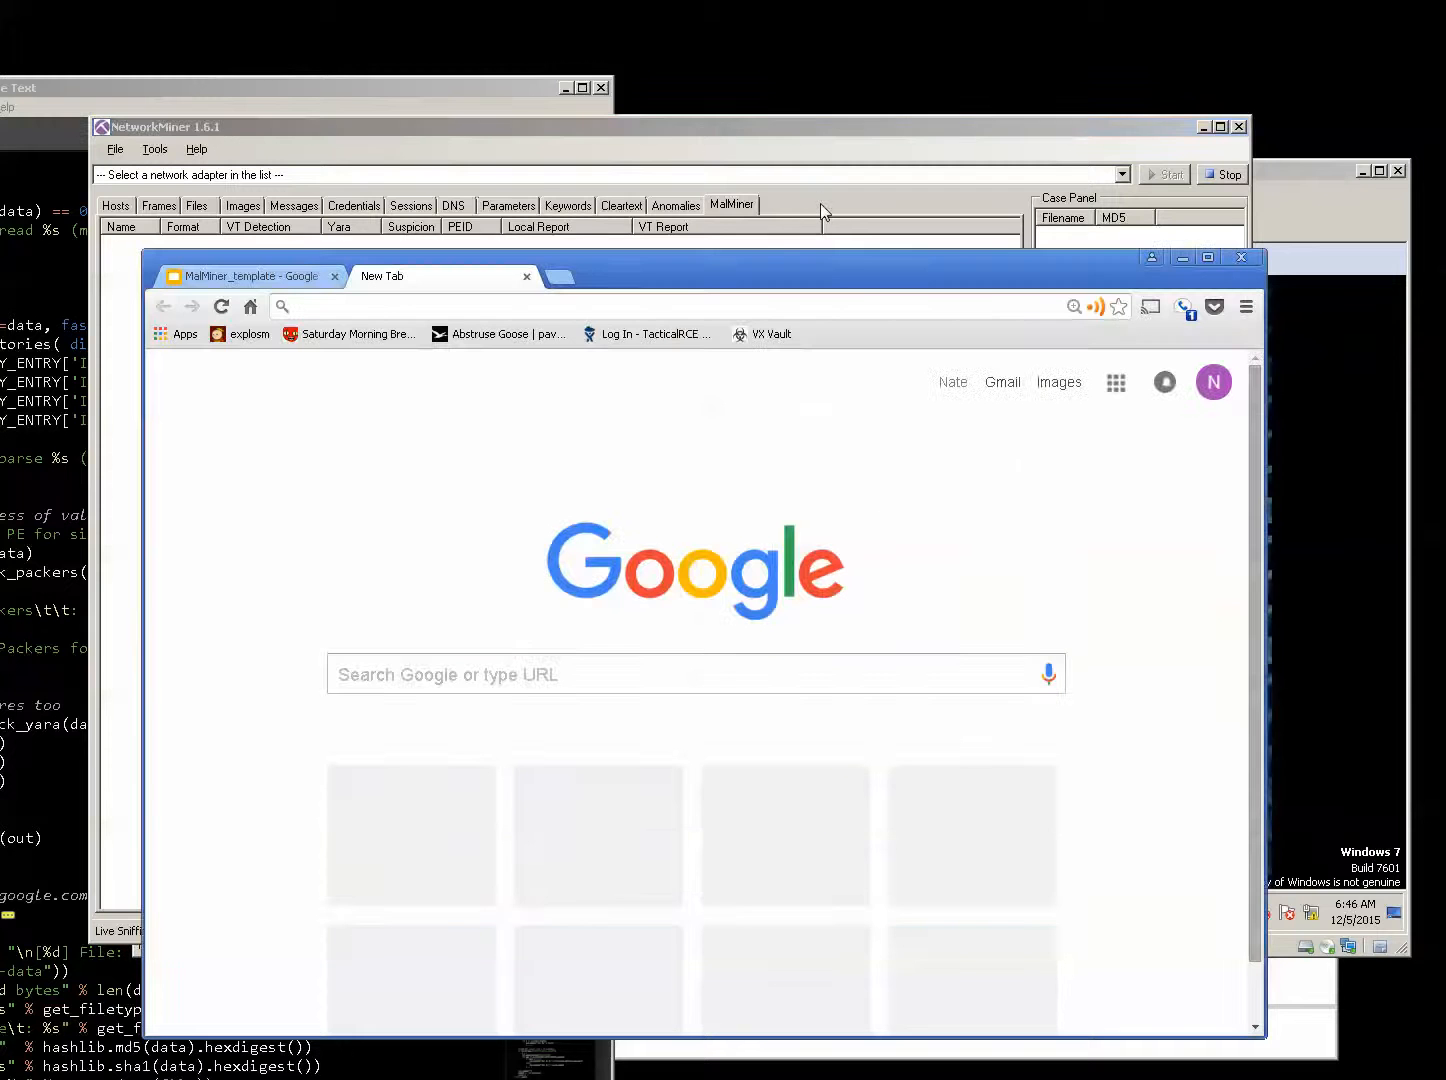
{"action": "left_click_drag", "start_coordinate": [745, 278], "coordinate": [735, 156]}
Switch to Wireshark, clear the display filter and start a new VMnet2 capture without saving the earlier packets.
{"action": "key", "text": "alt+Tab"}
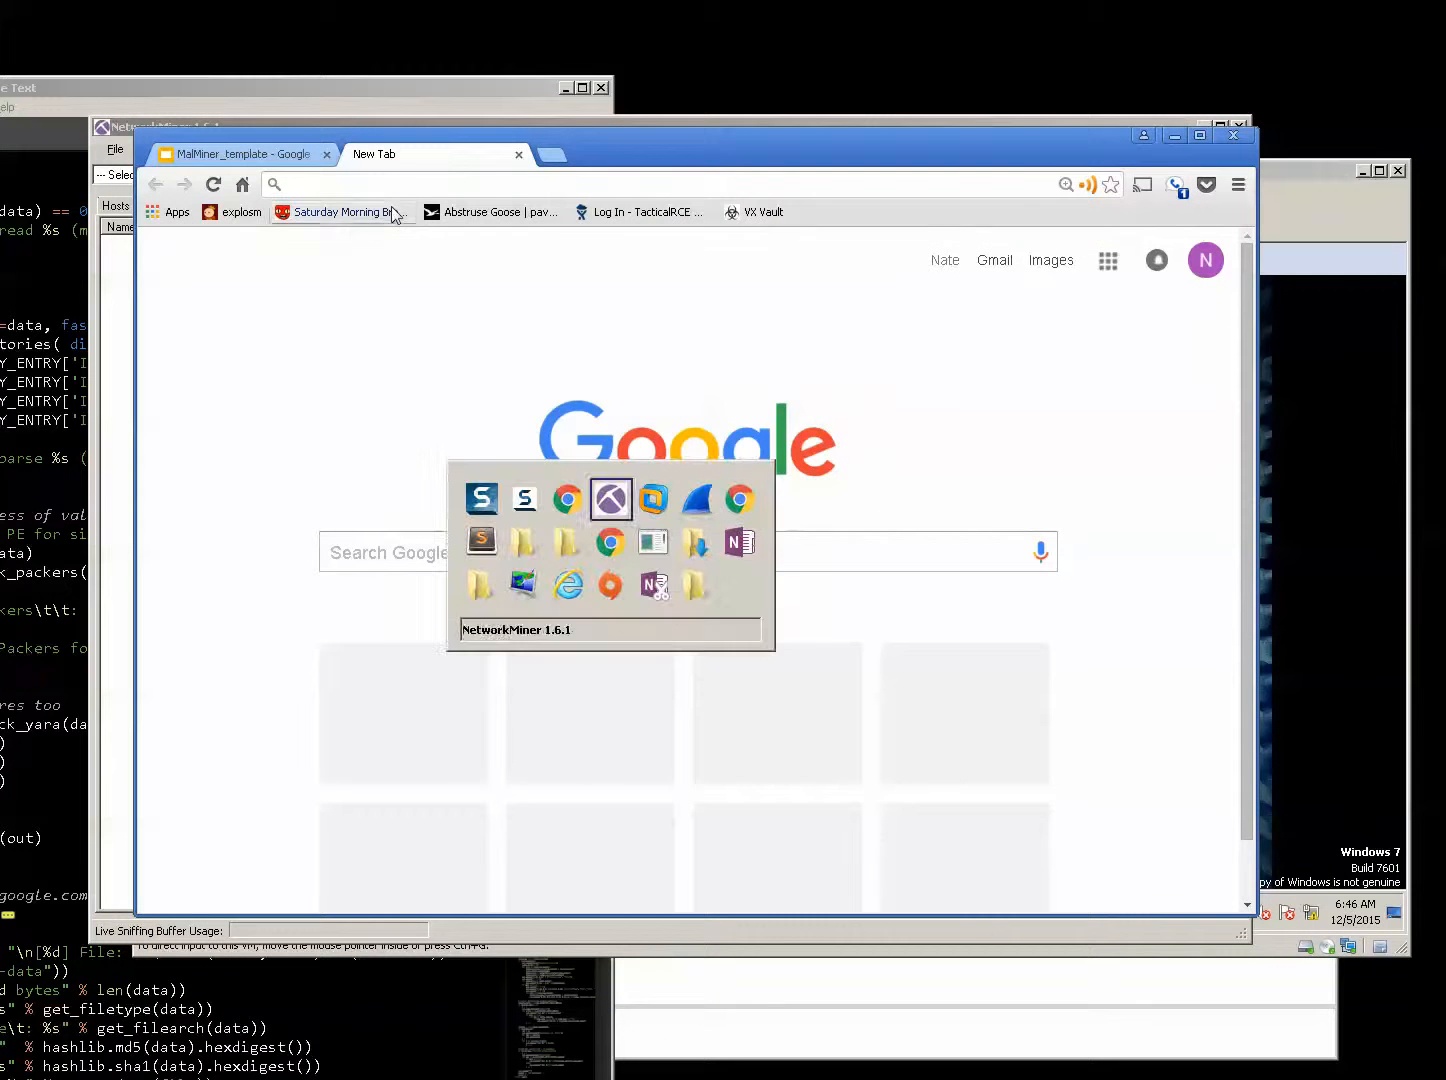
{"action": "key", "text": "alt+Tab"}
{"action": "key", "text": "alt+Tab"}
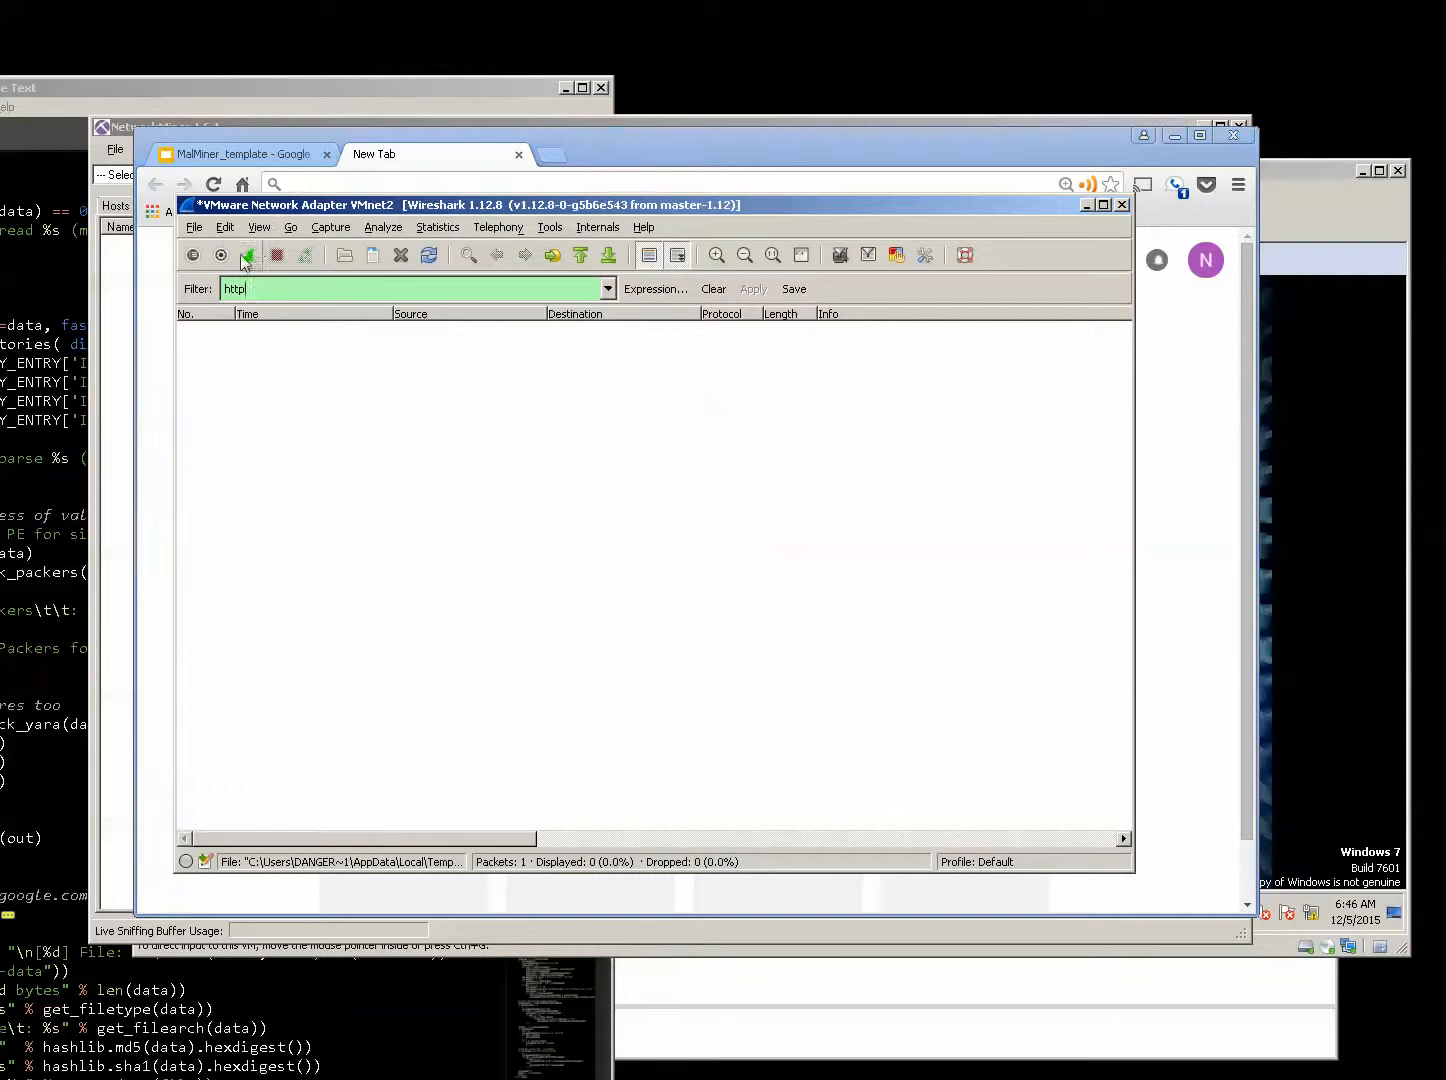
{"action": "left_click", "coordinate": [713, 289]}
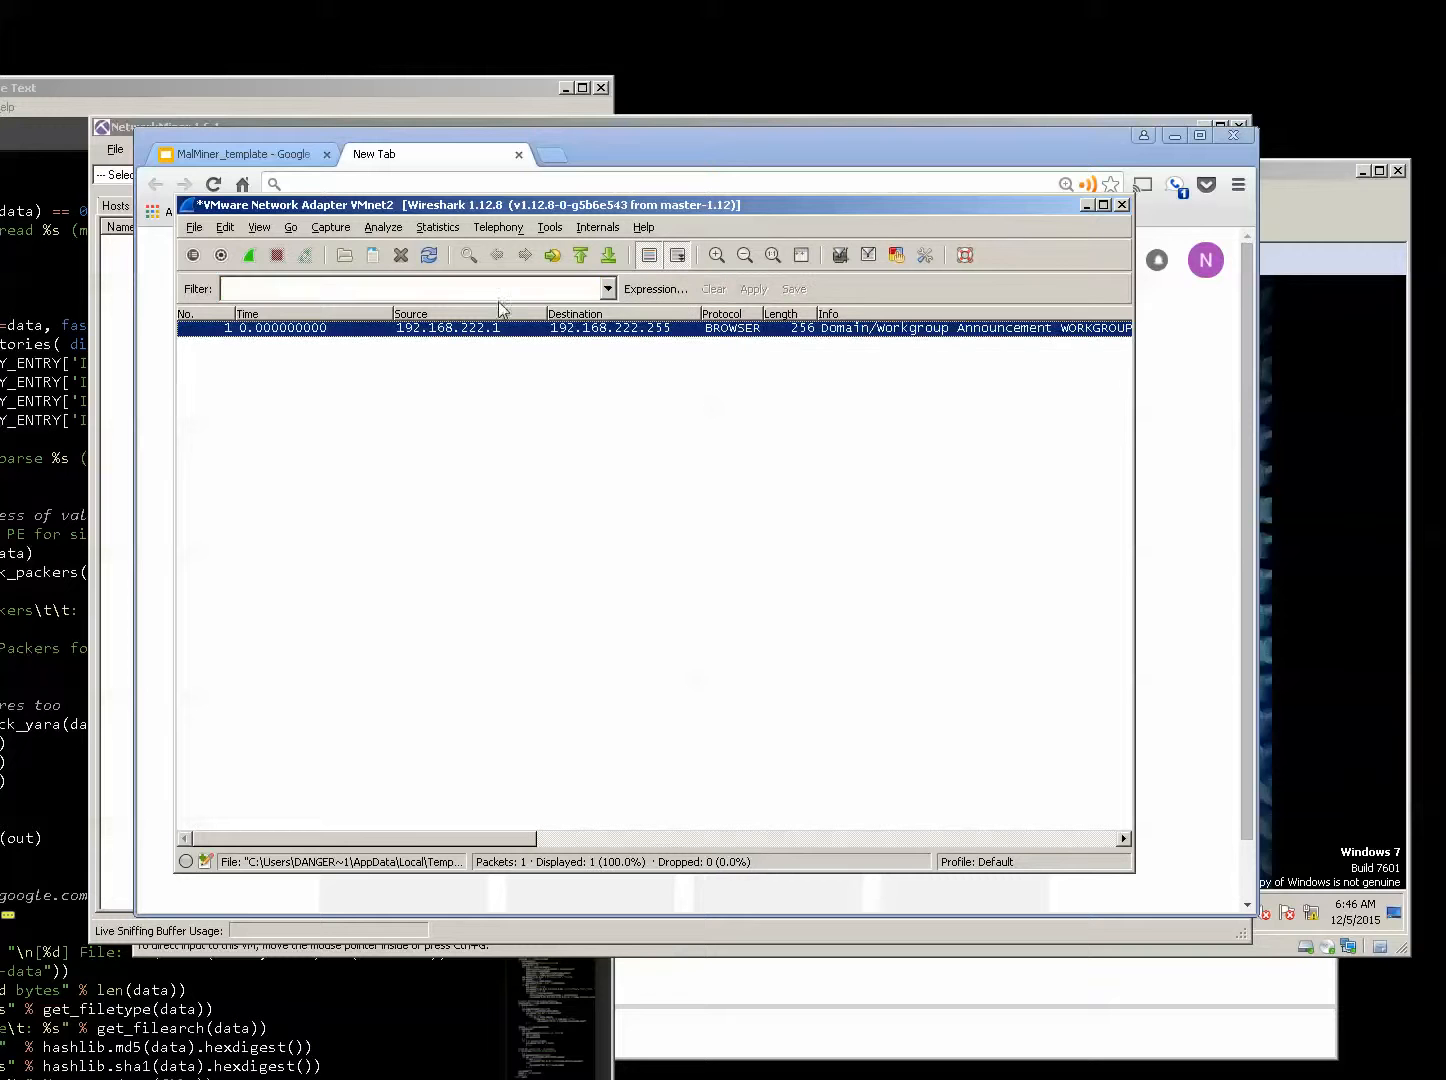
{"action": "left_click", "coordinate": [194, 227]}
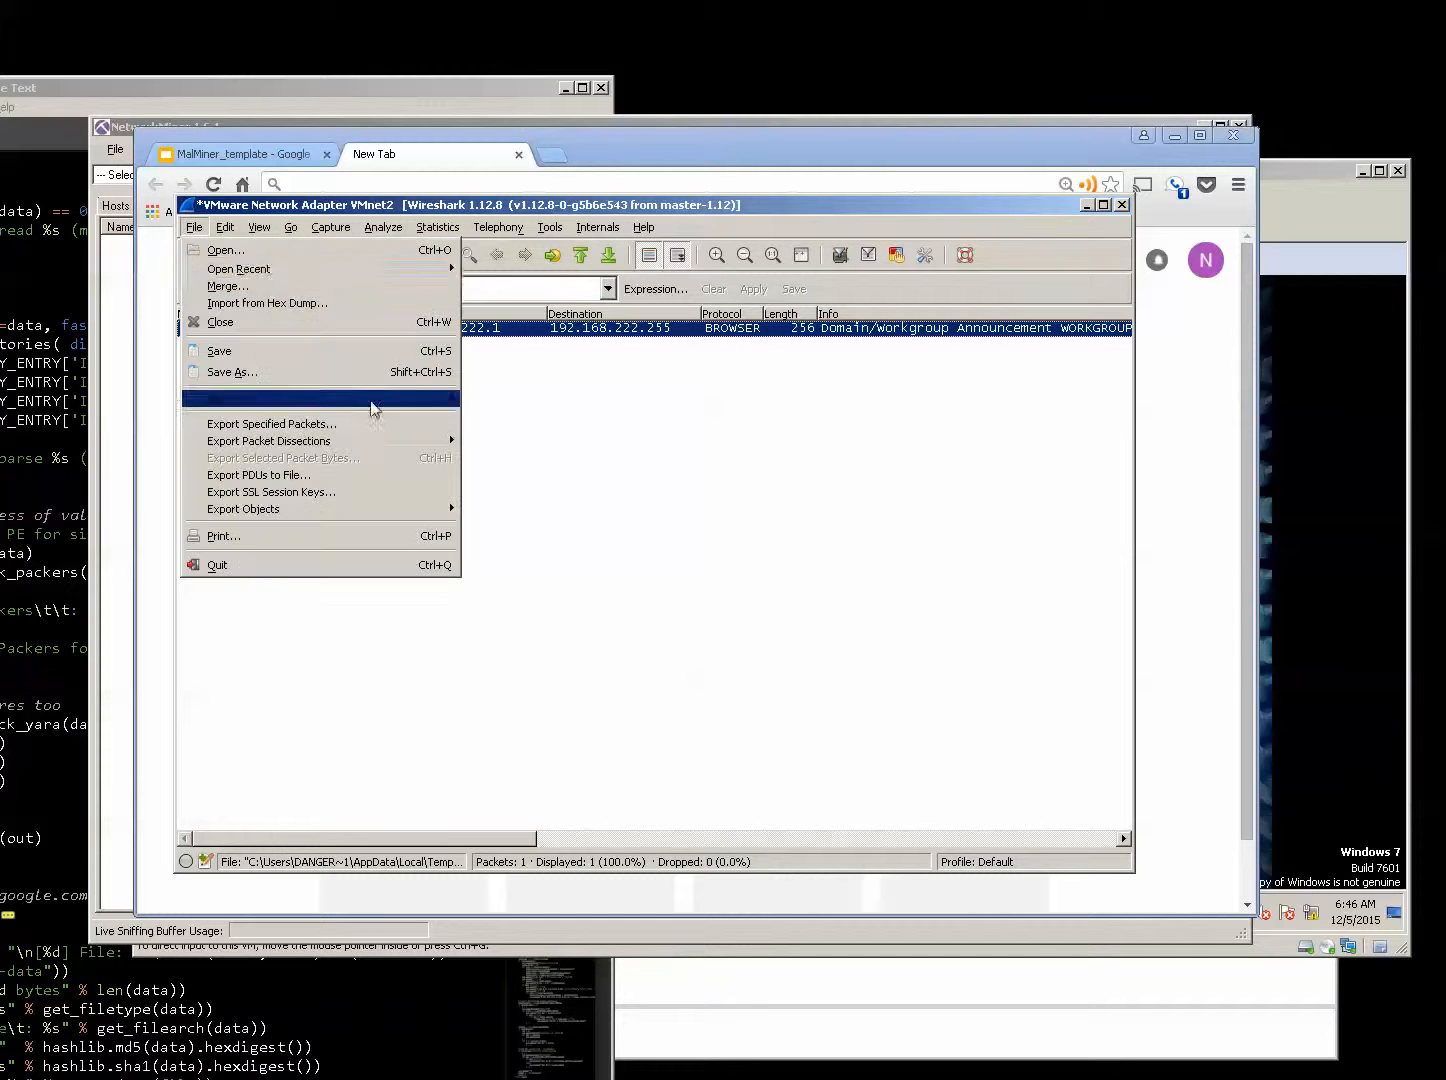
{"action": "left_click", "coordinate": [245, 255]}
{"action": "left_click", "coordinate": [249, 255]}
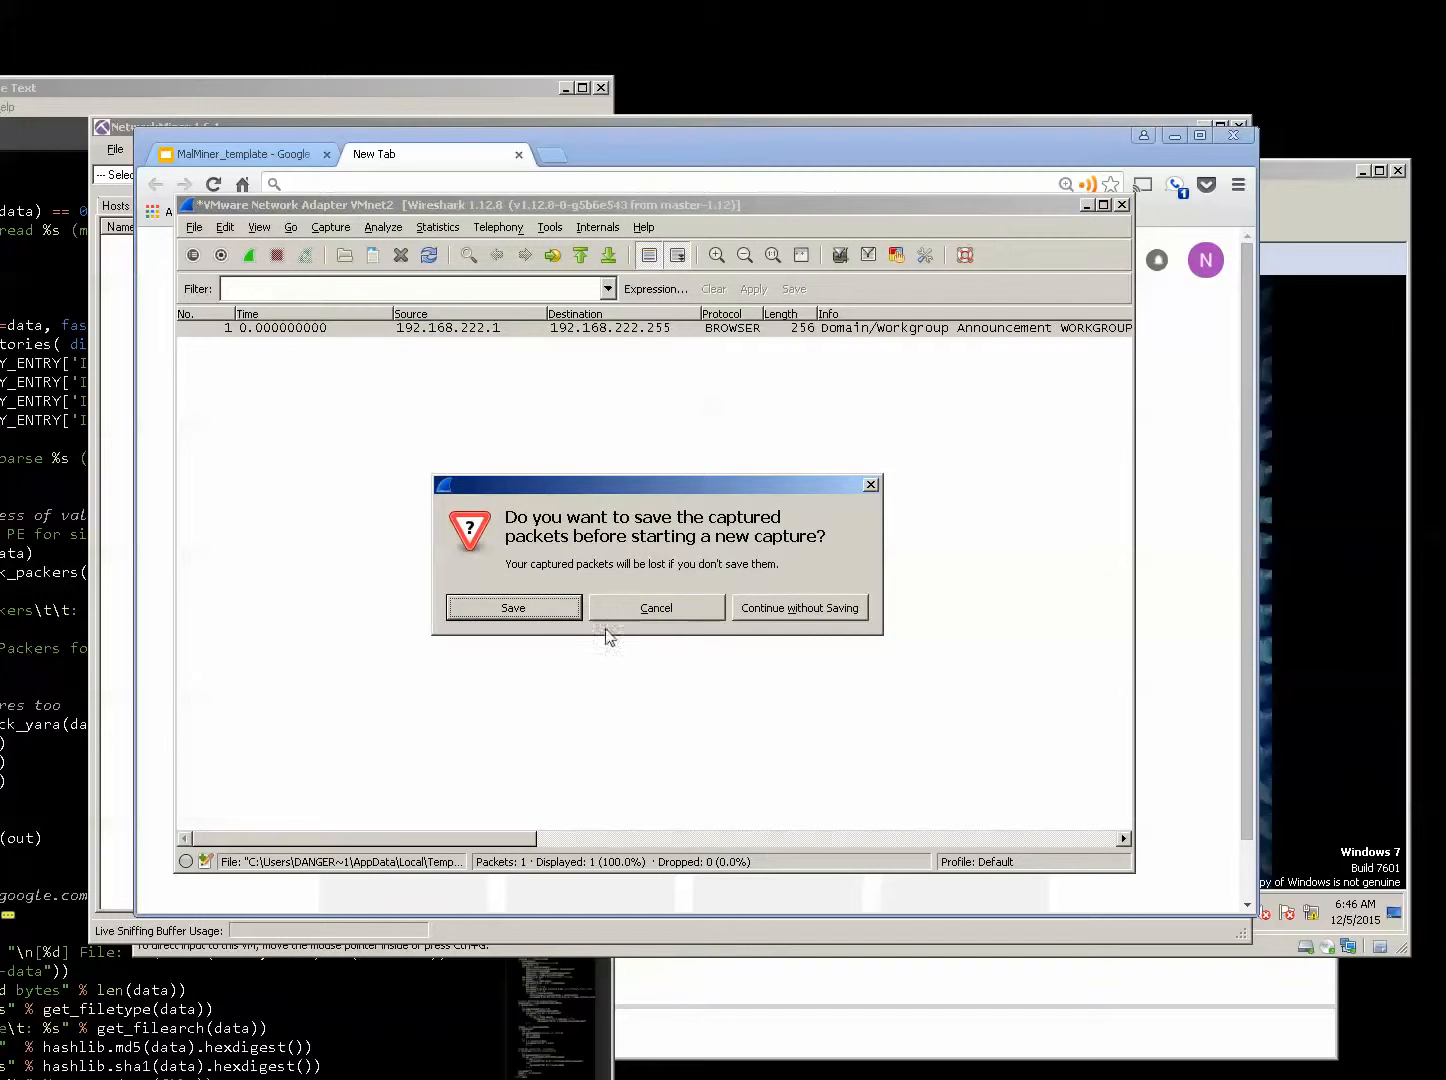
{"action": "left_click", "coordinate": [810, 607]}
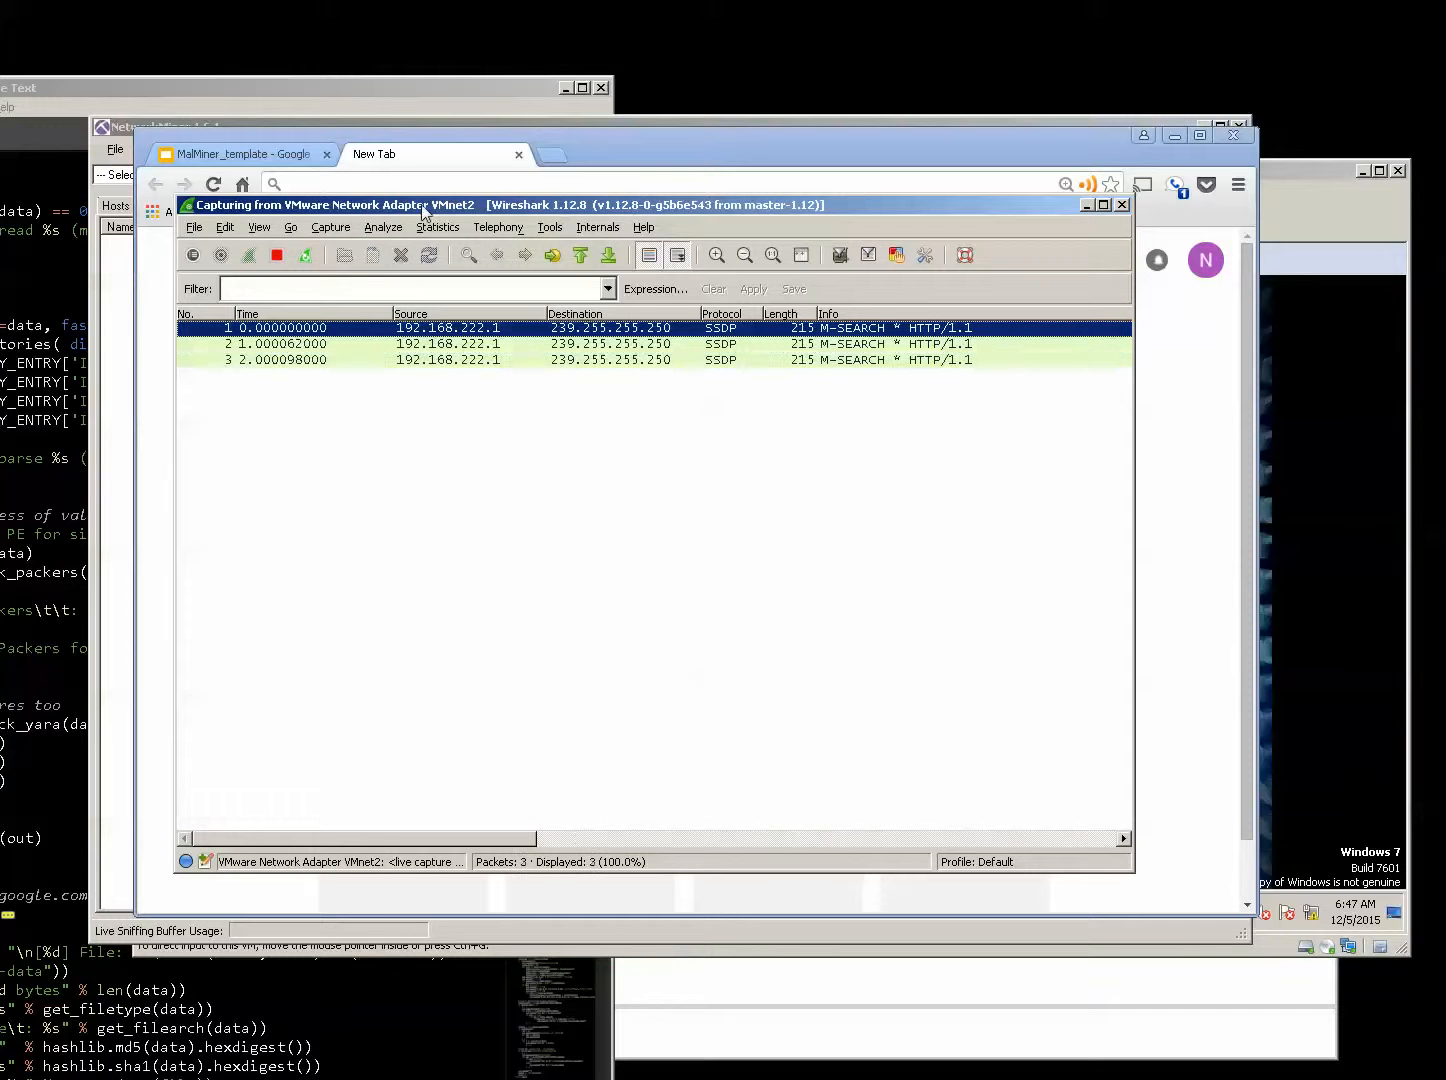
Apply the display filter http to the running capture.
{"action": "left_click", "coordinate": [467, 287]}
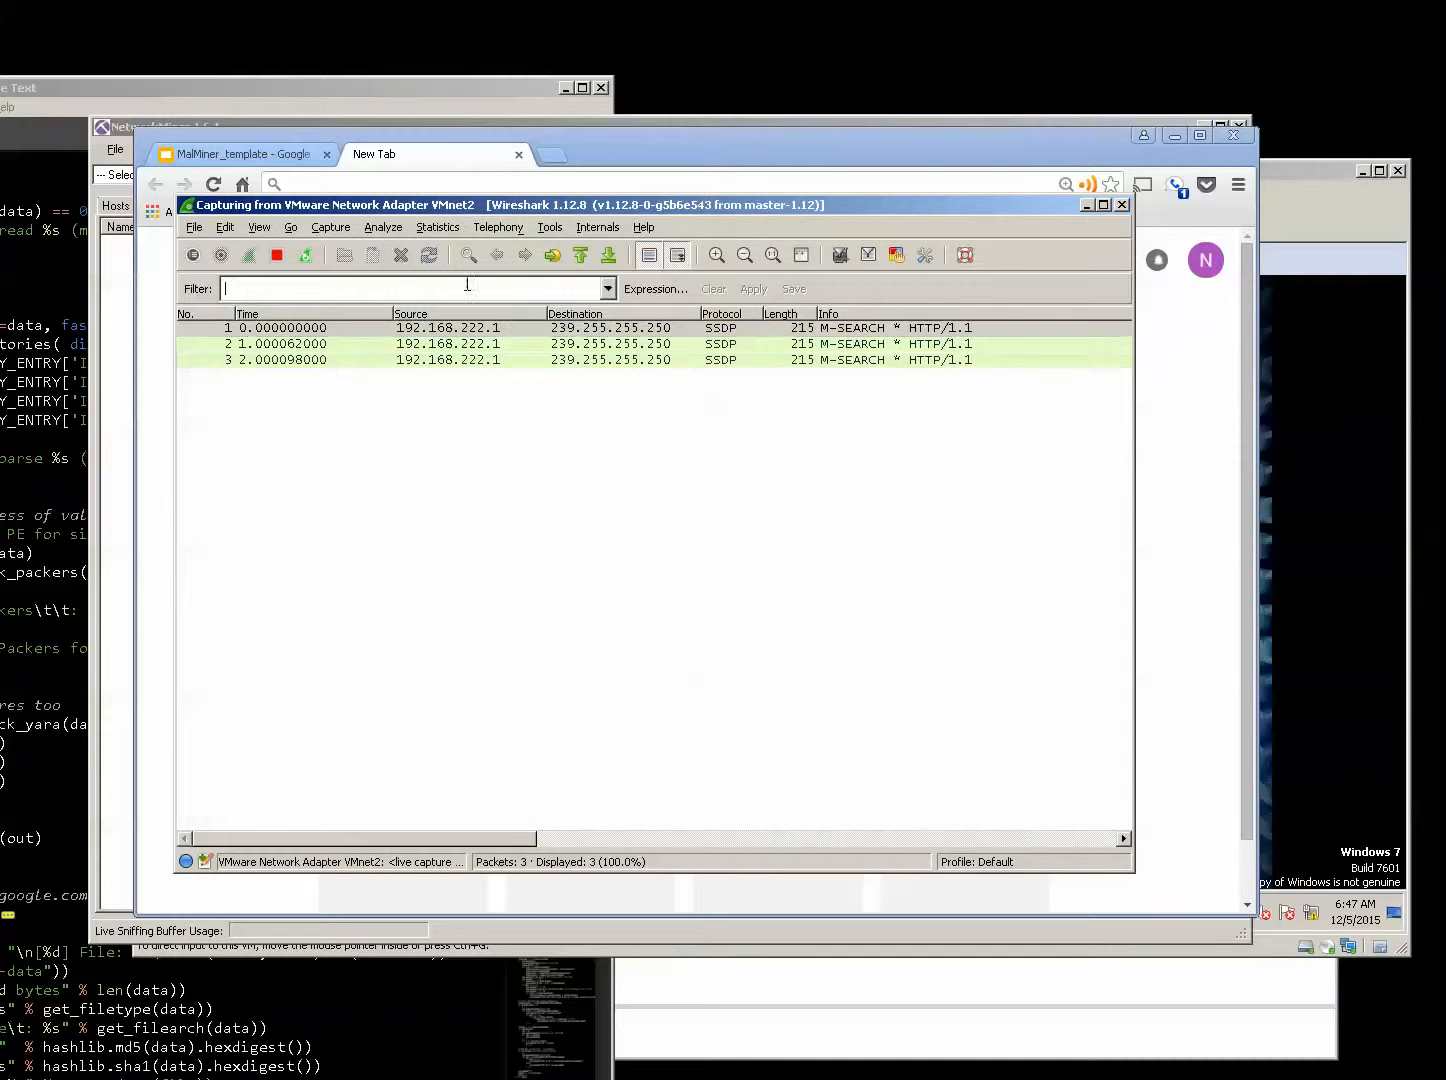
{"action": "type", "text": "http"}
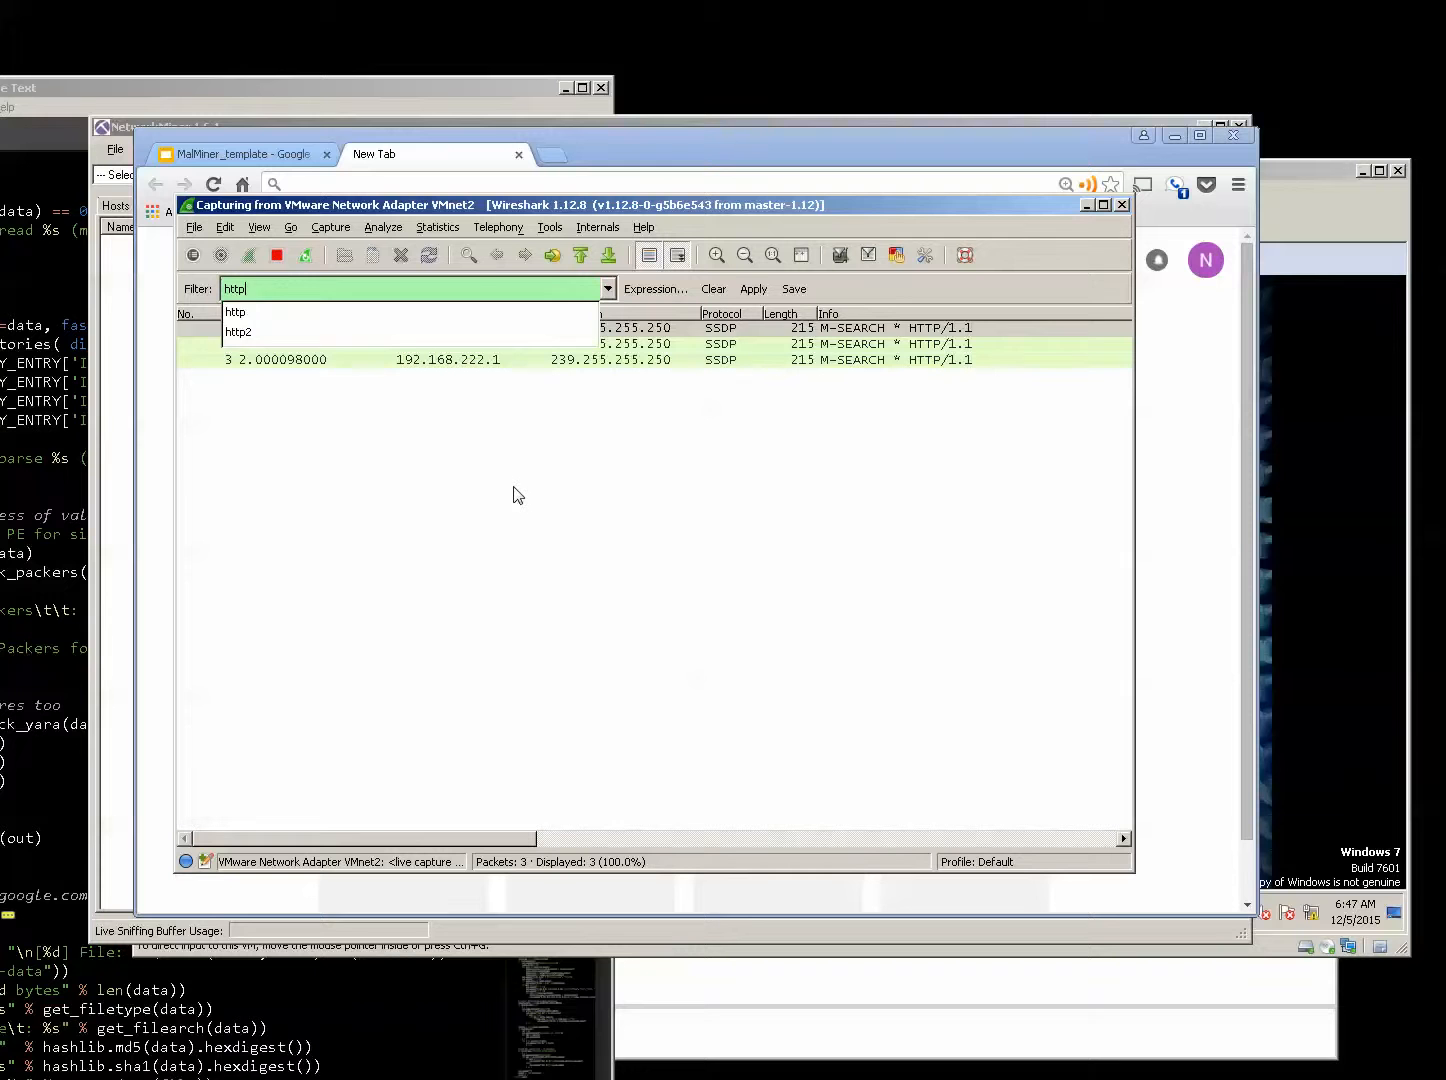
{"action": "key", "text": "Return"}
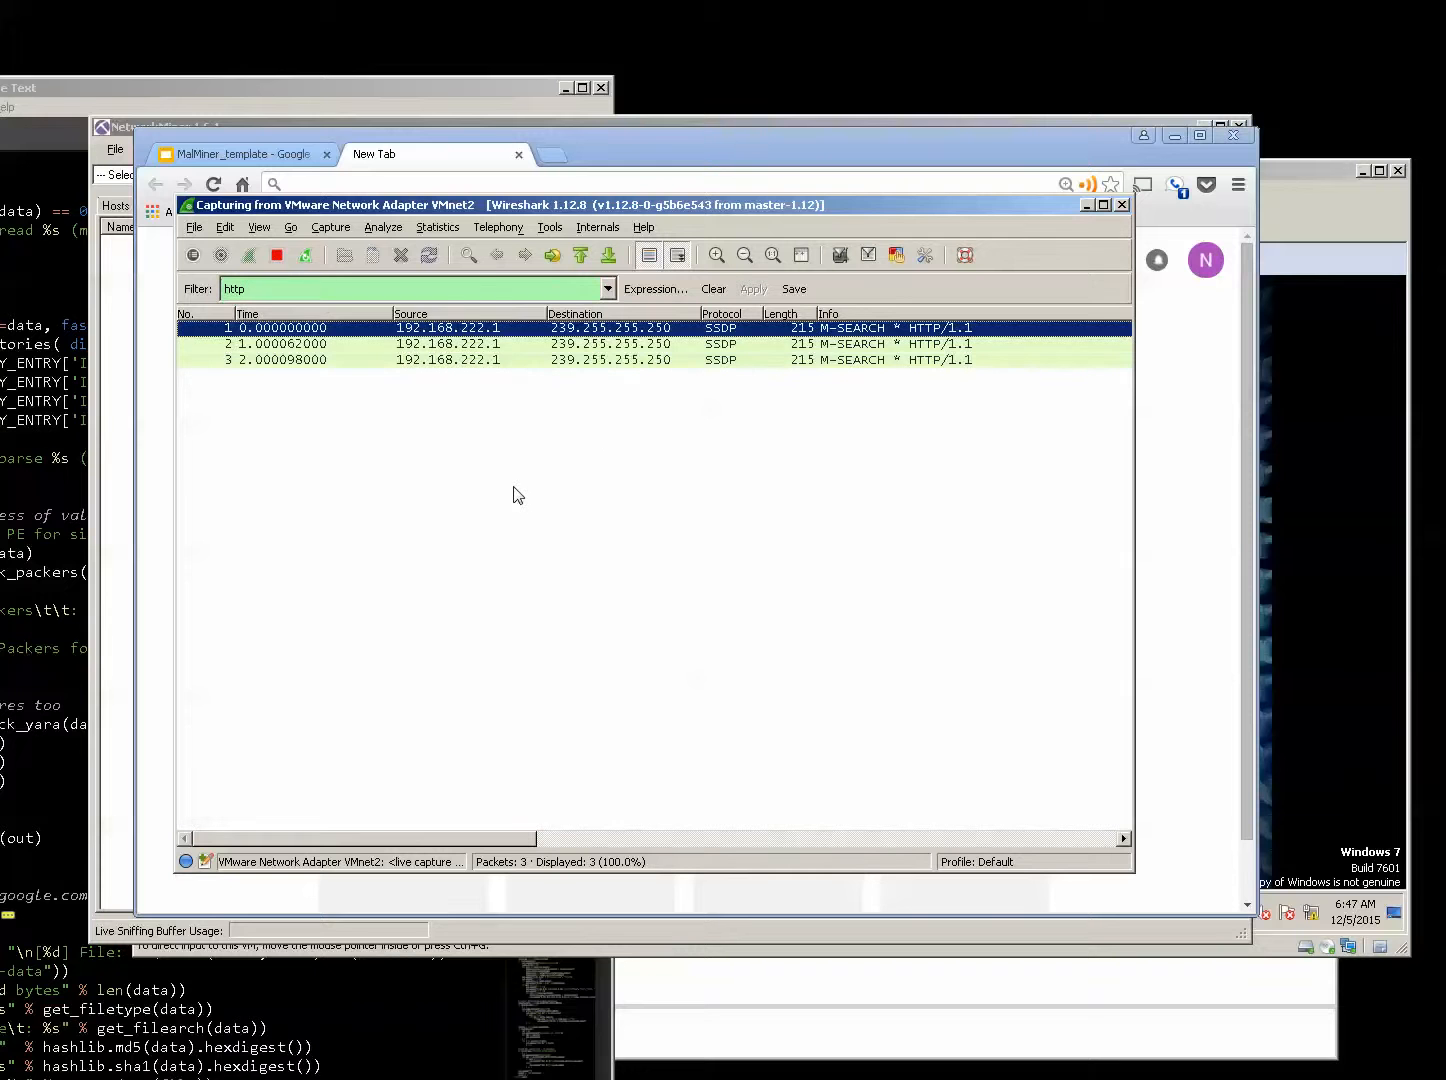
{"action": "left_click", "coordinate": [704, 288]}
{"action": "left_click", "coordinate": [410, 285]}
{"action": "type", "text": "http"}
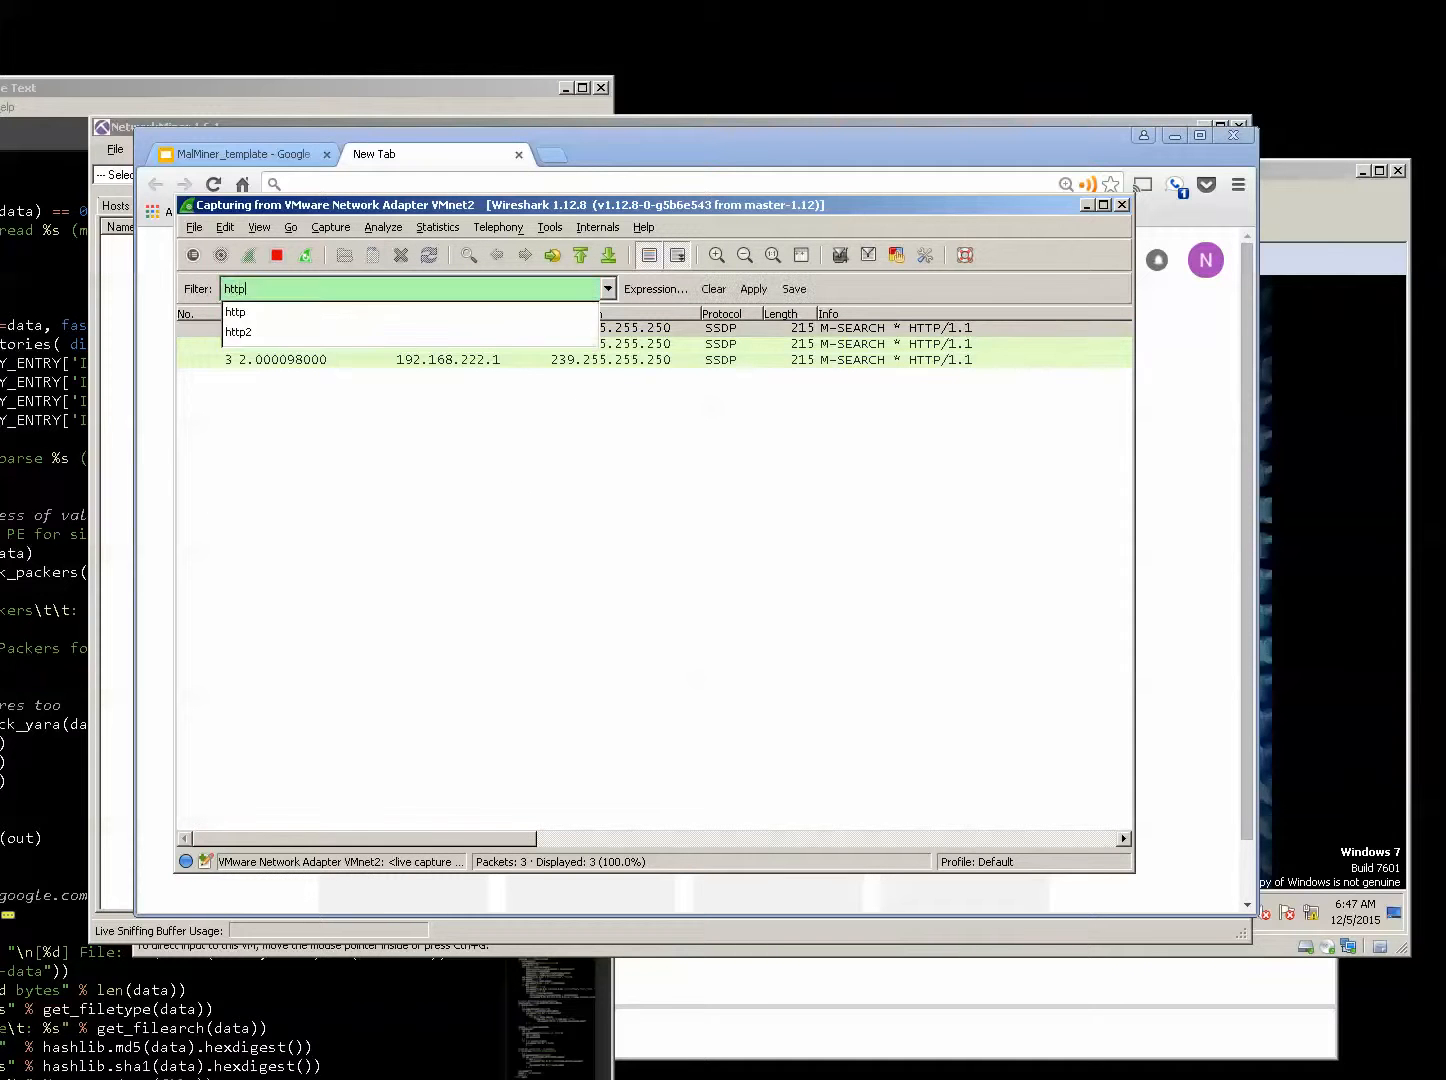
{"action": "key", "text": "Return"}
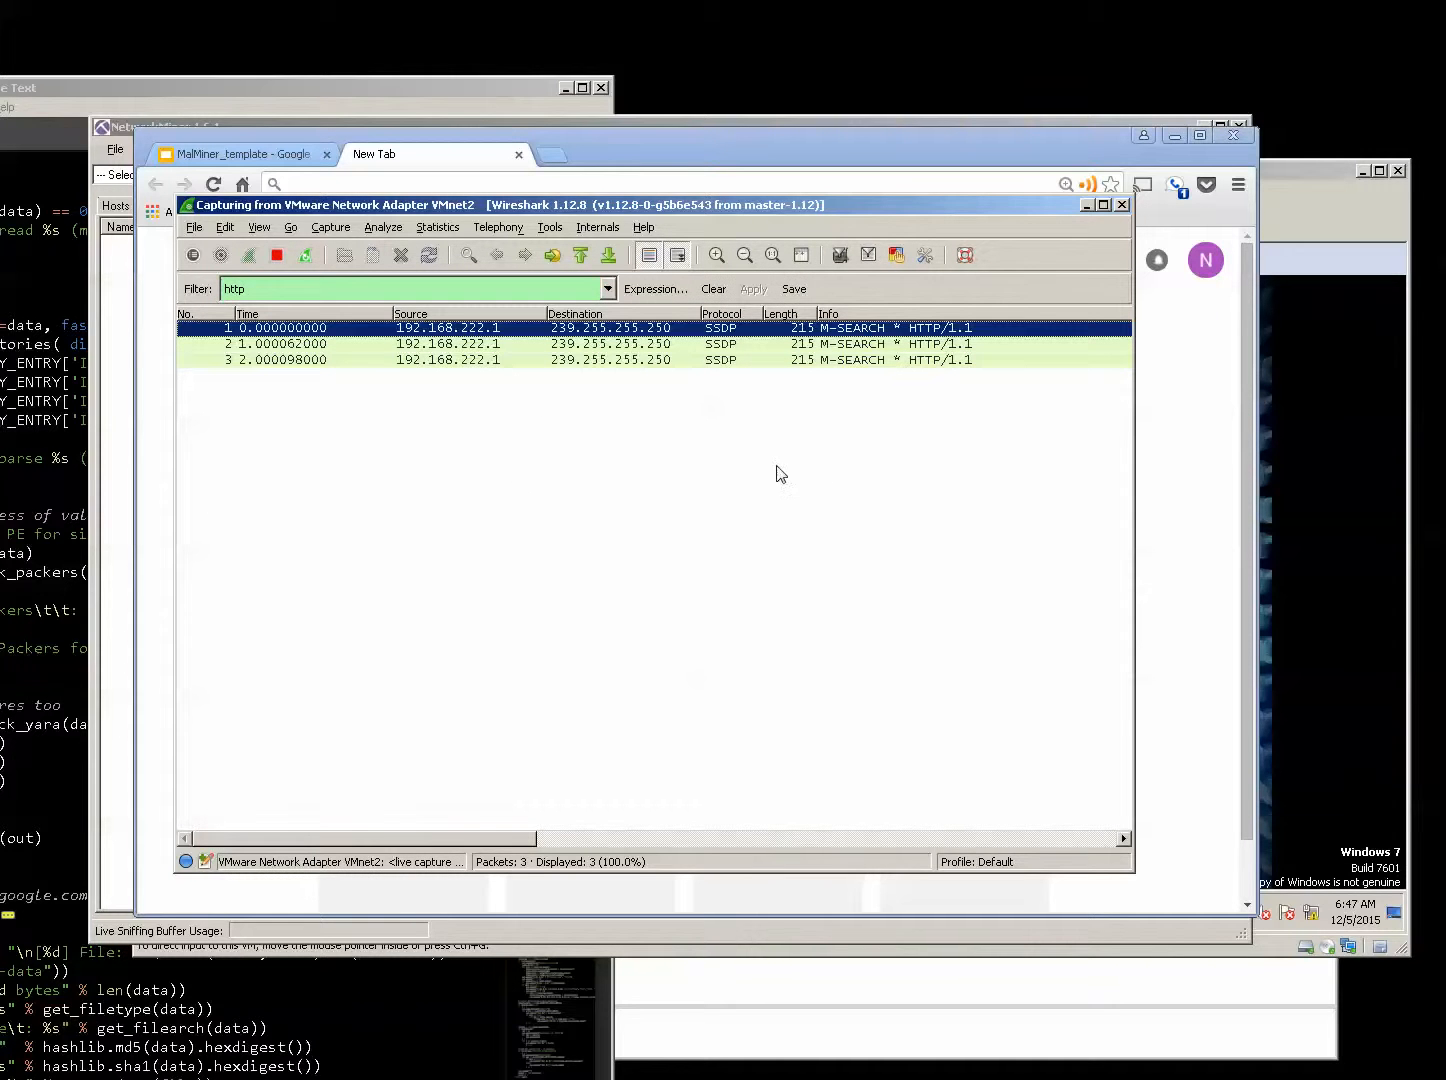
{"action": "left_click", "coordinate": [735, 184]}
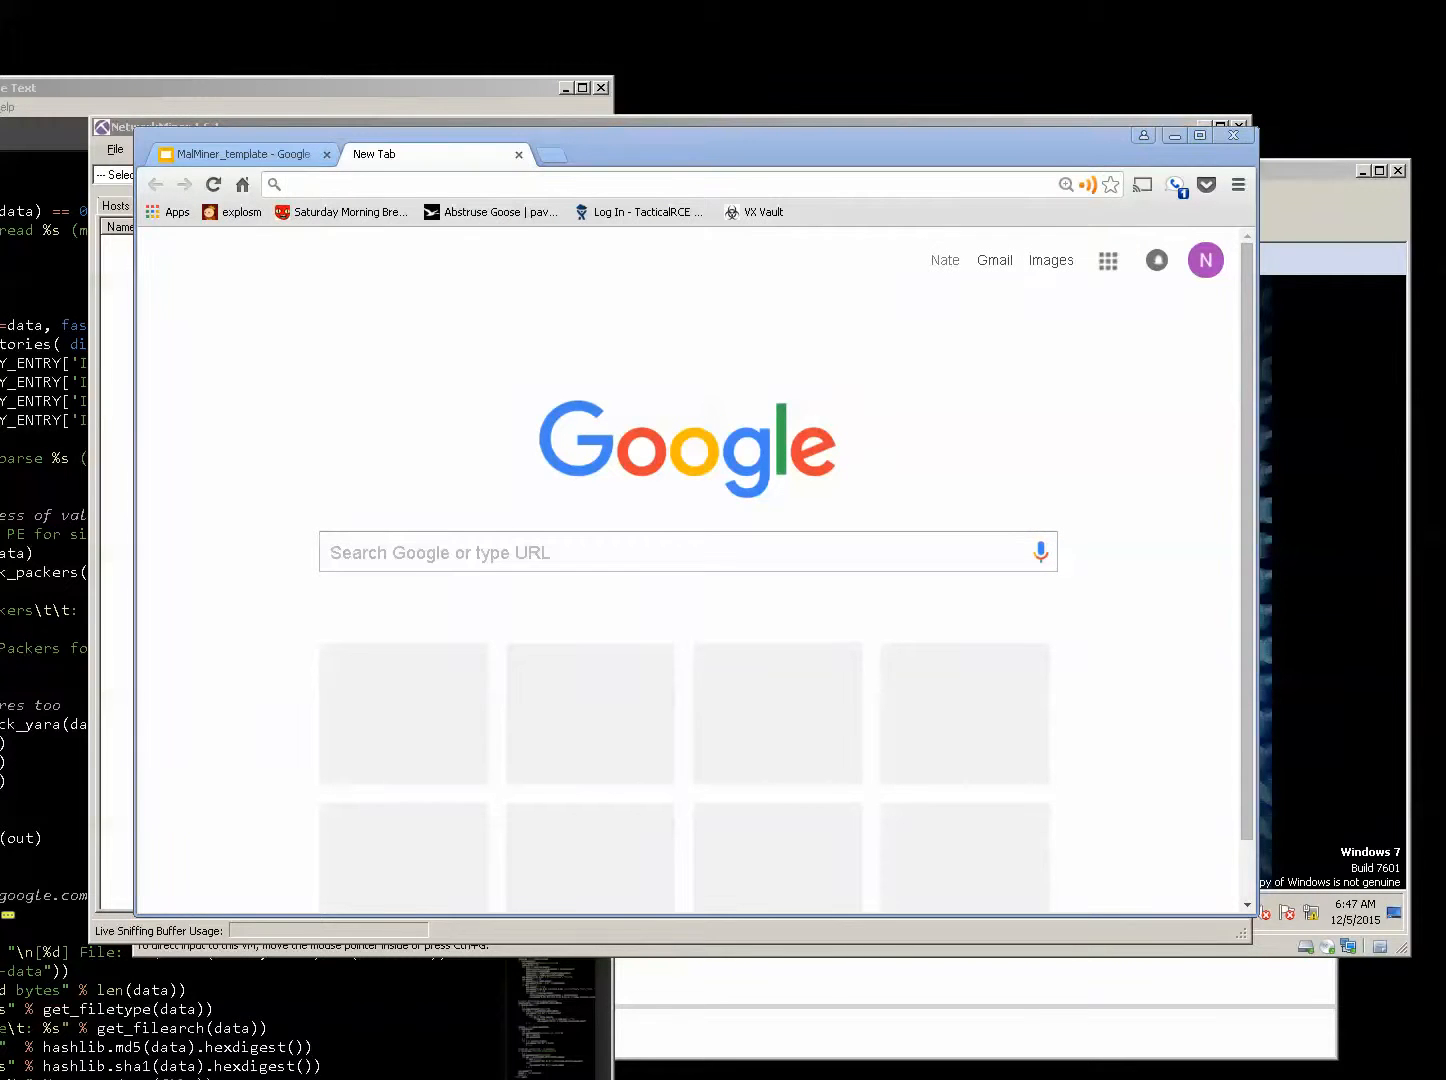
{"action": "type", "text": "b) http://192.168.222.128/binaries/putty.exe"}
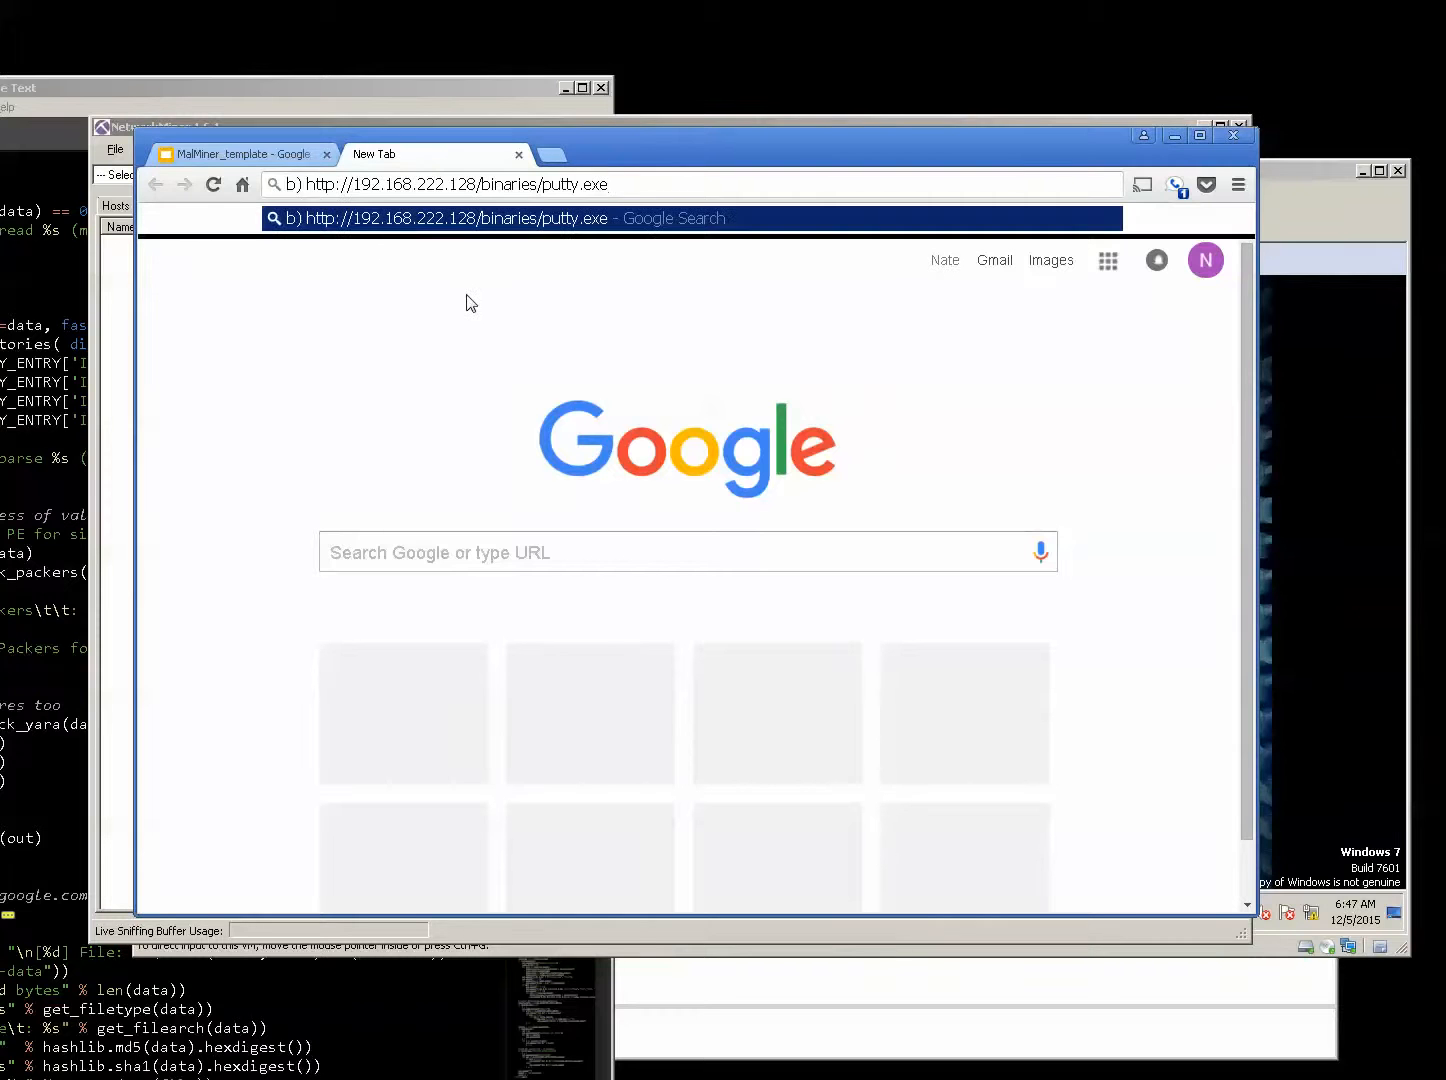
{"action": "key", "text": "Home"}
{"action": "key", "text": "shift+Right"}
{"action": "key", "text": "shift+Right"}
{"action": "key", "text": "shift+Right"}
{"action": "key", "text": "Delete"}
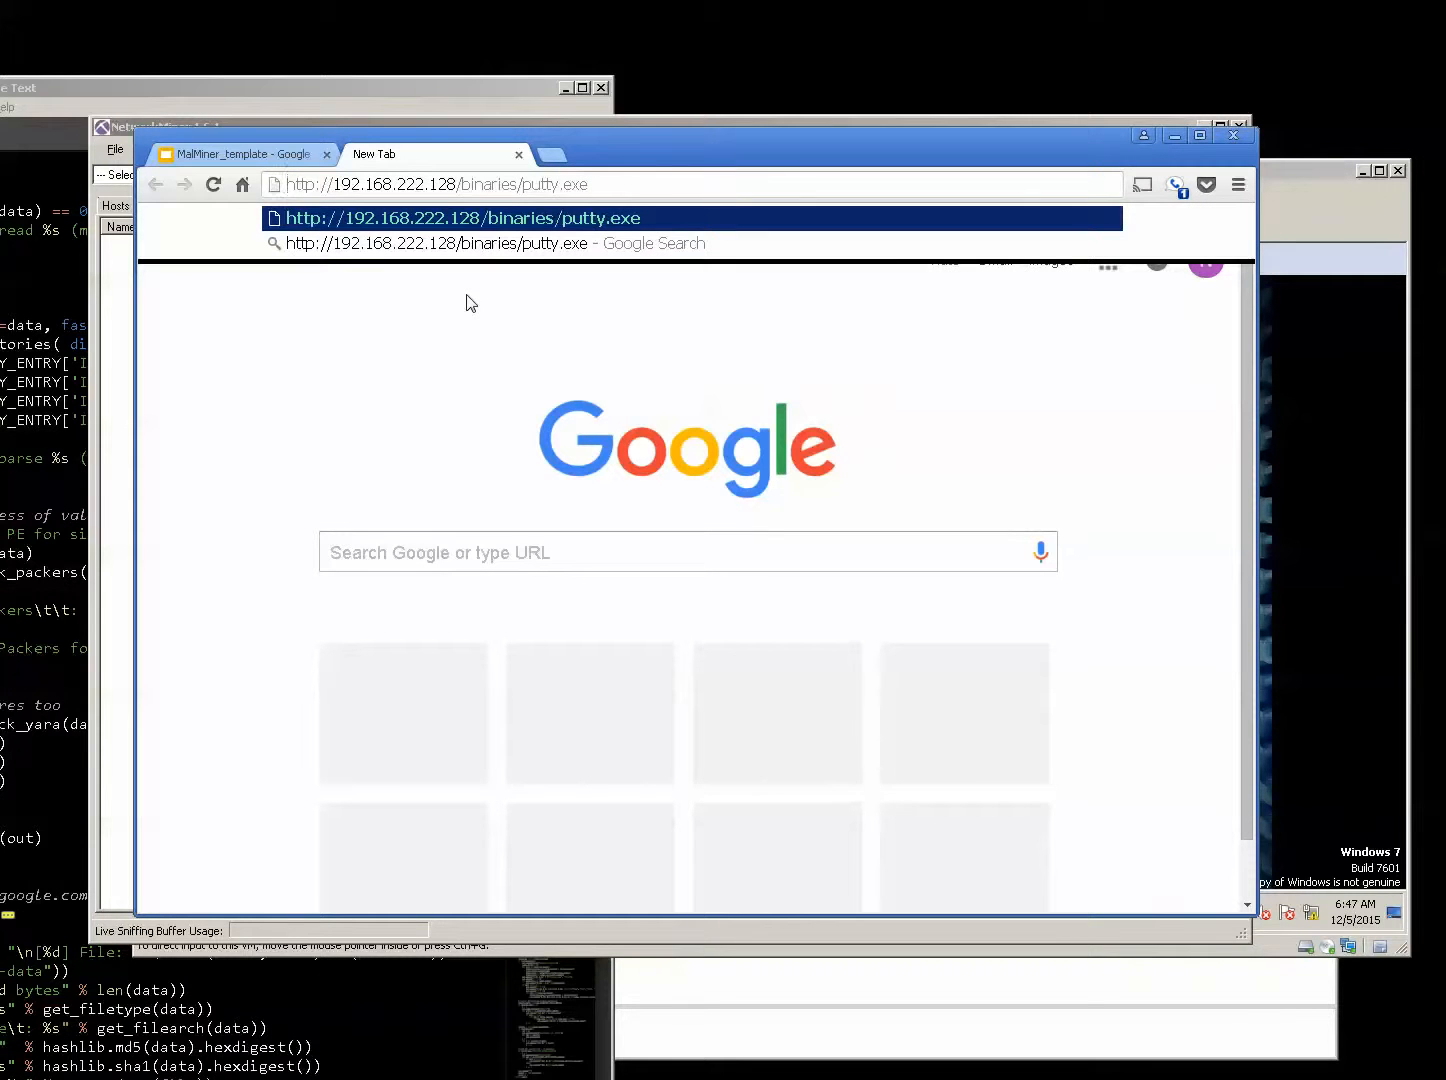
{"action": "key", "text": "Return"}
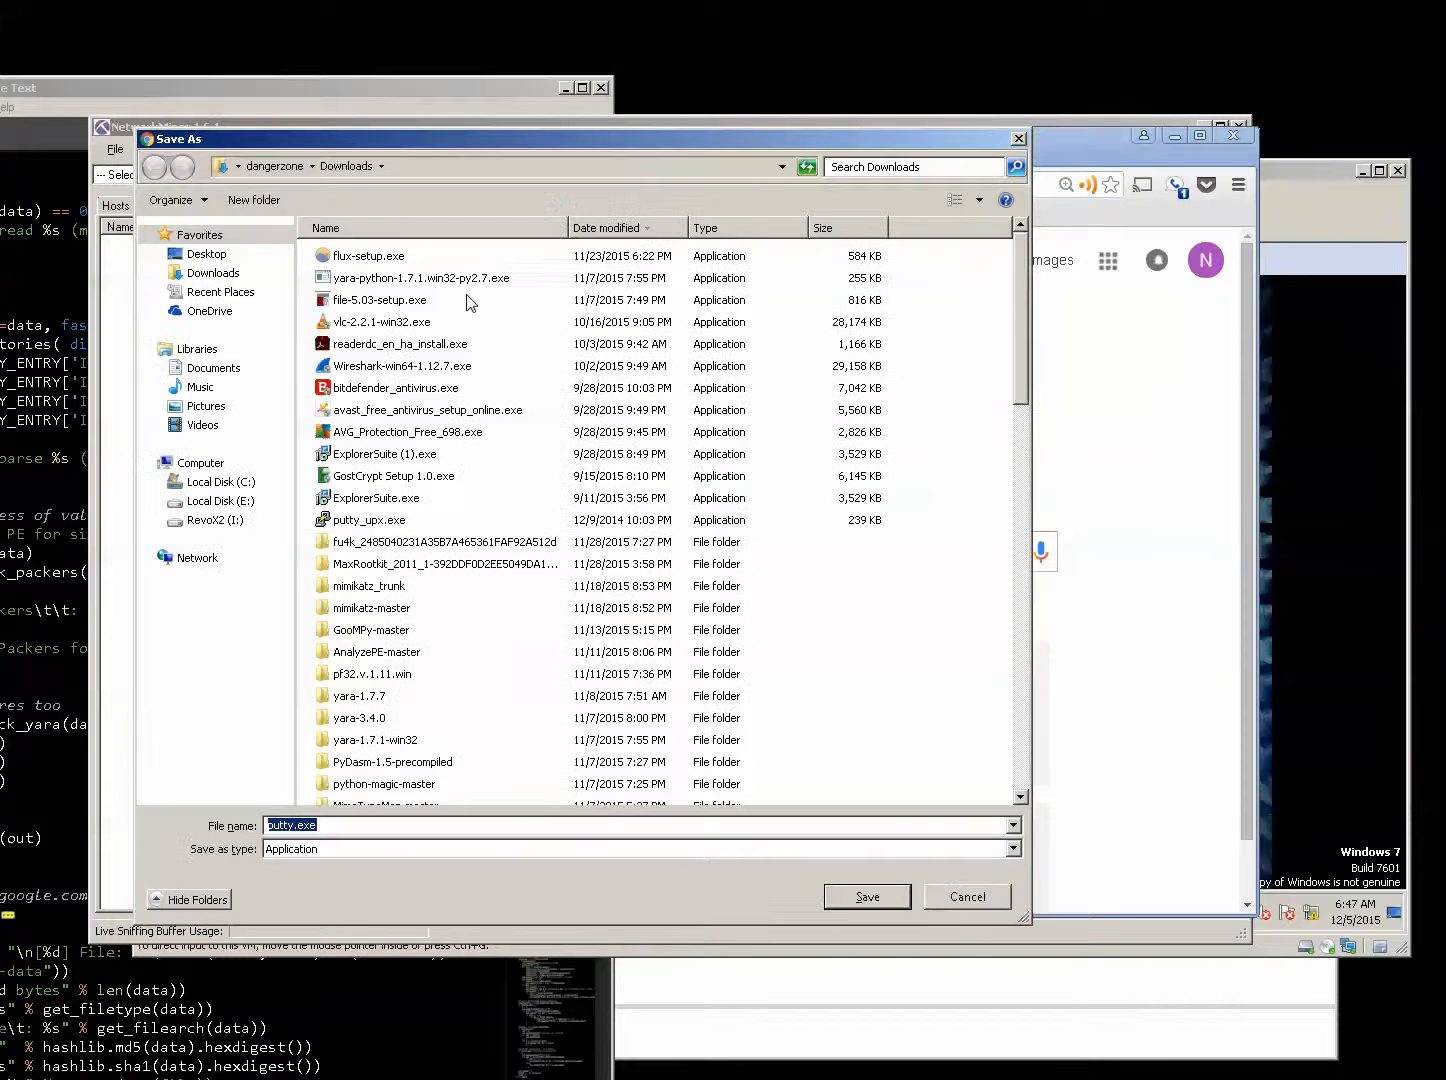
{"action": "left_click", "coordinate": [867, 897]}
Switch to Wireshark and inspect the captured GET request for putty.exe and the server's HTTP response.
{"action": "key", "text": "alt+Tab"}
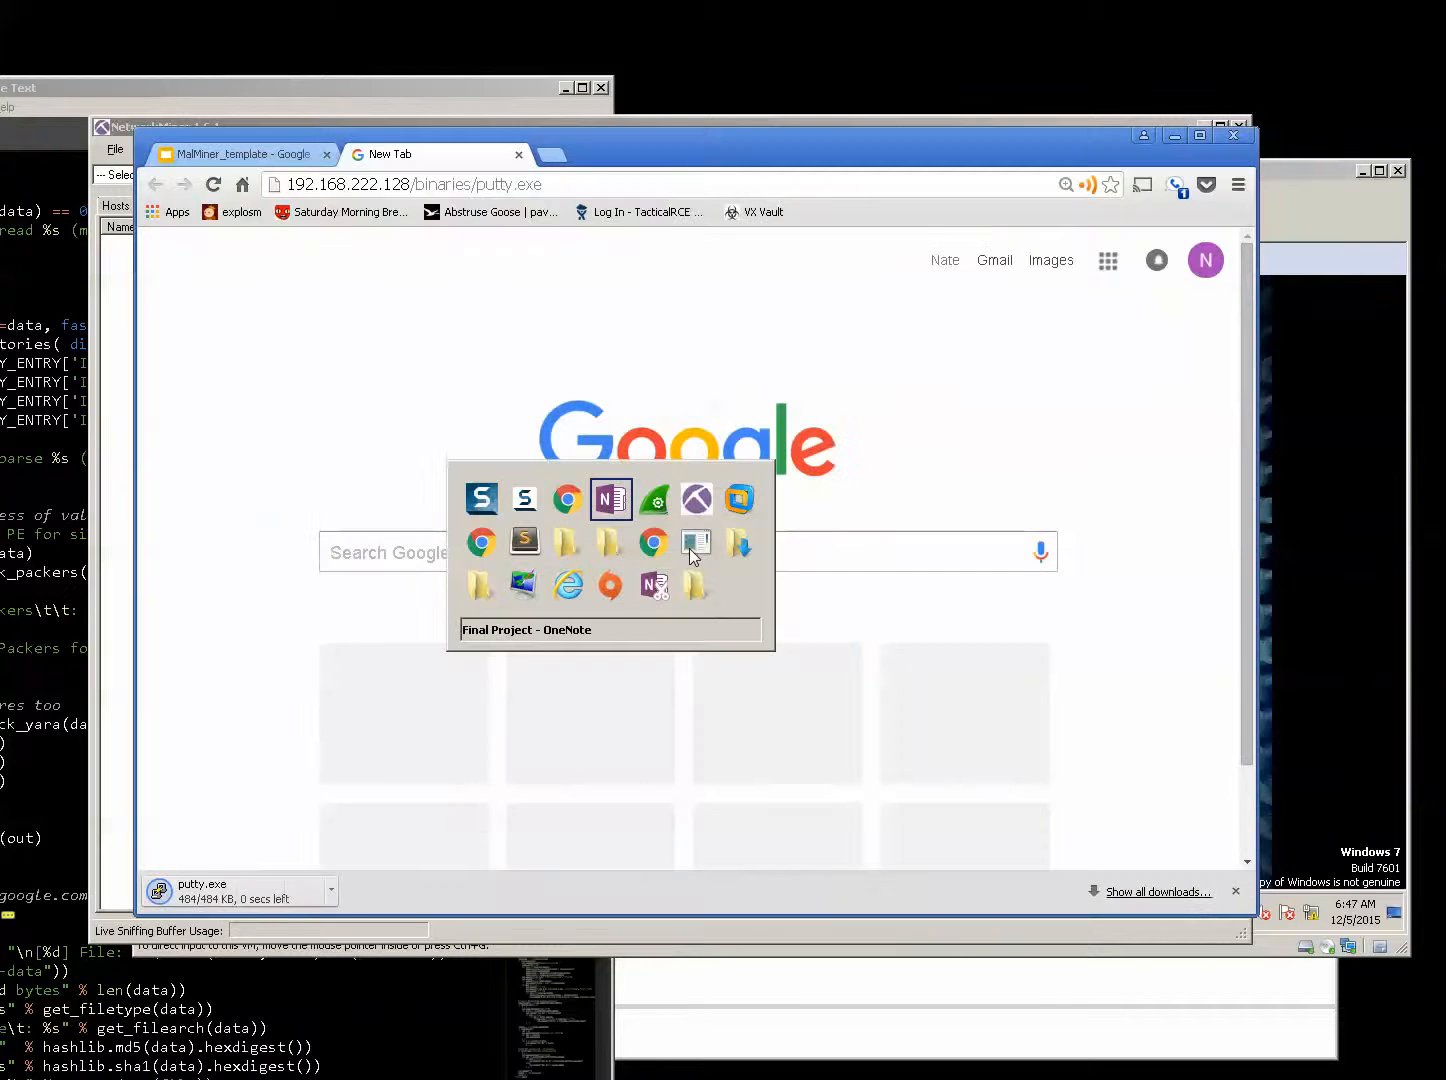
{"action": "left_click", "coordinate": [692, 548]}
{"action": "left_click", "coordinate": [918, 393]}
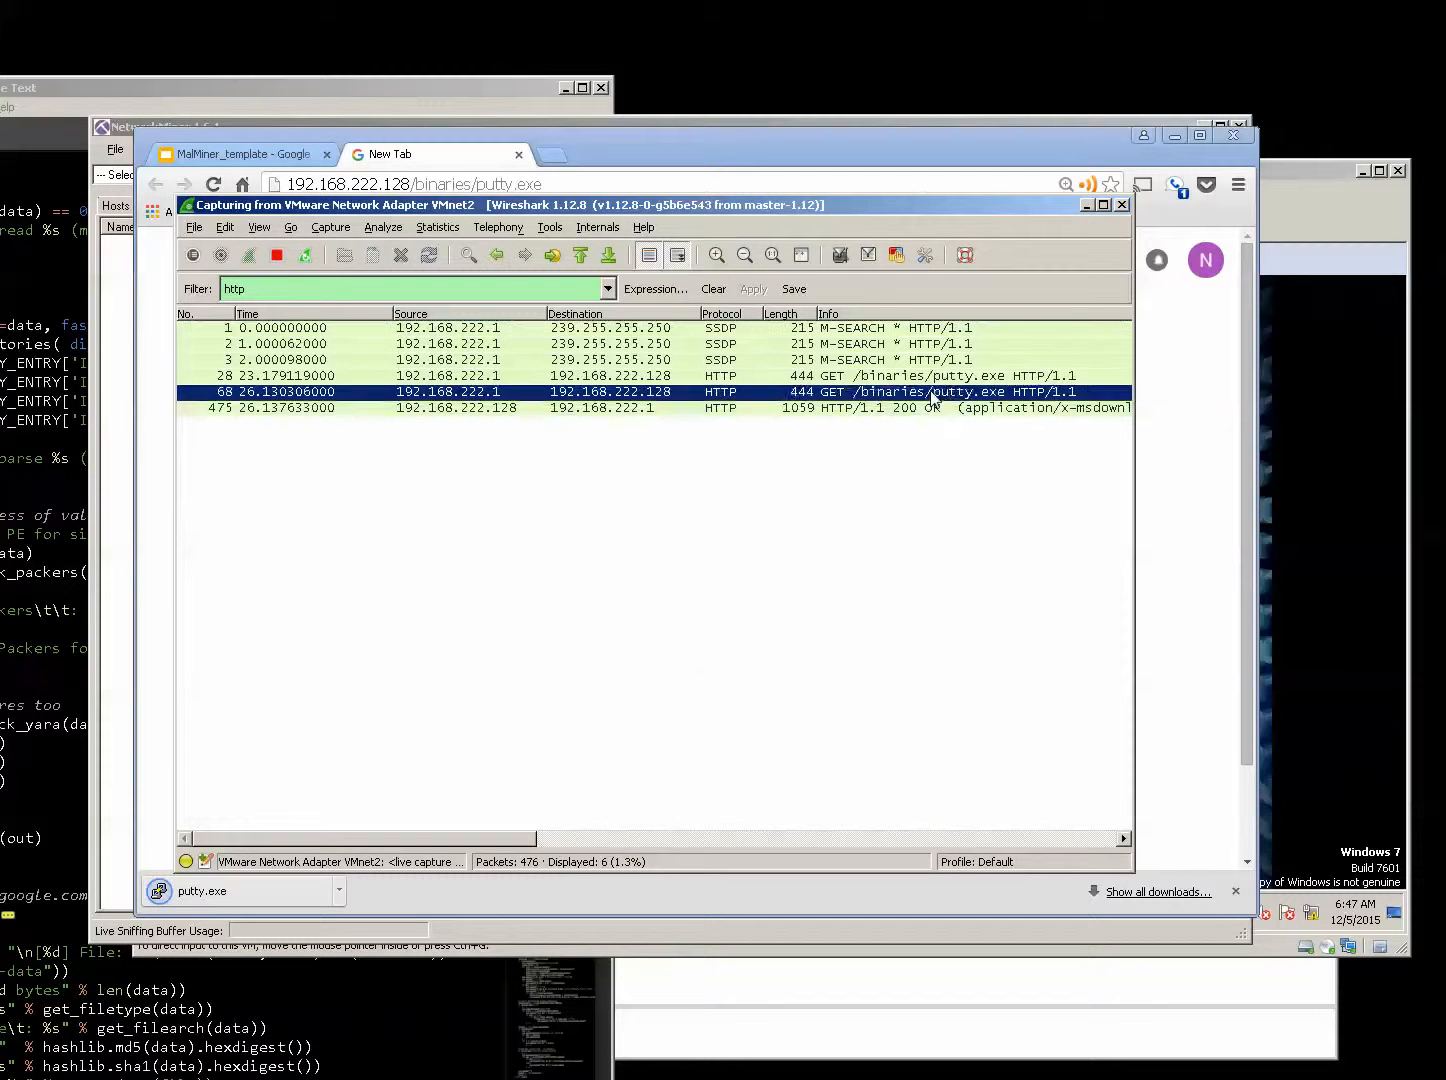
{"action": "left_click", "coordinate": [901, 407]}
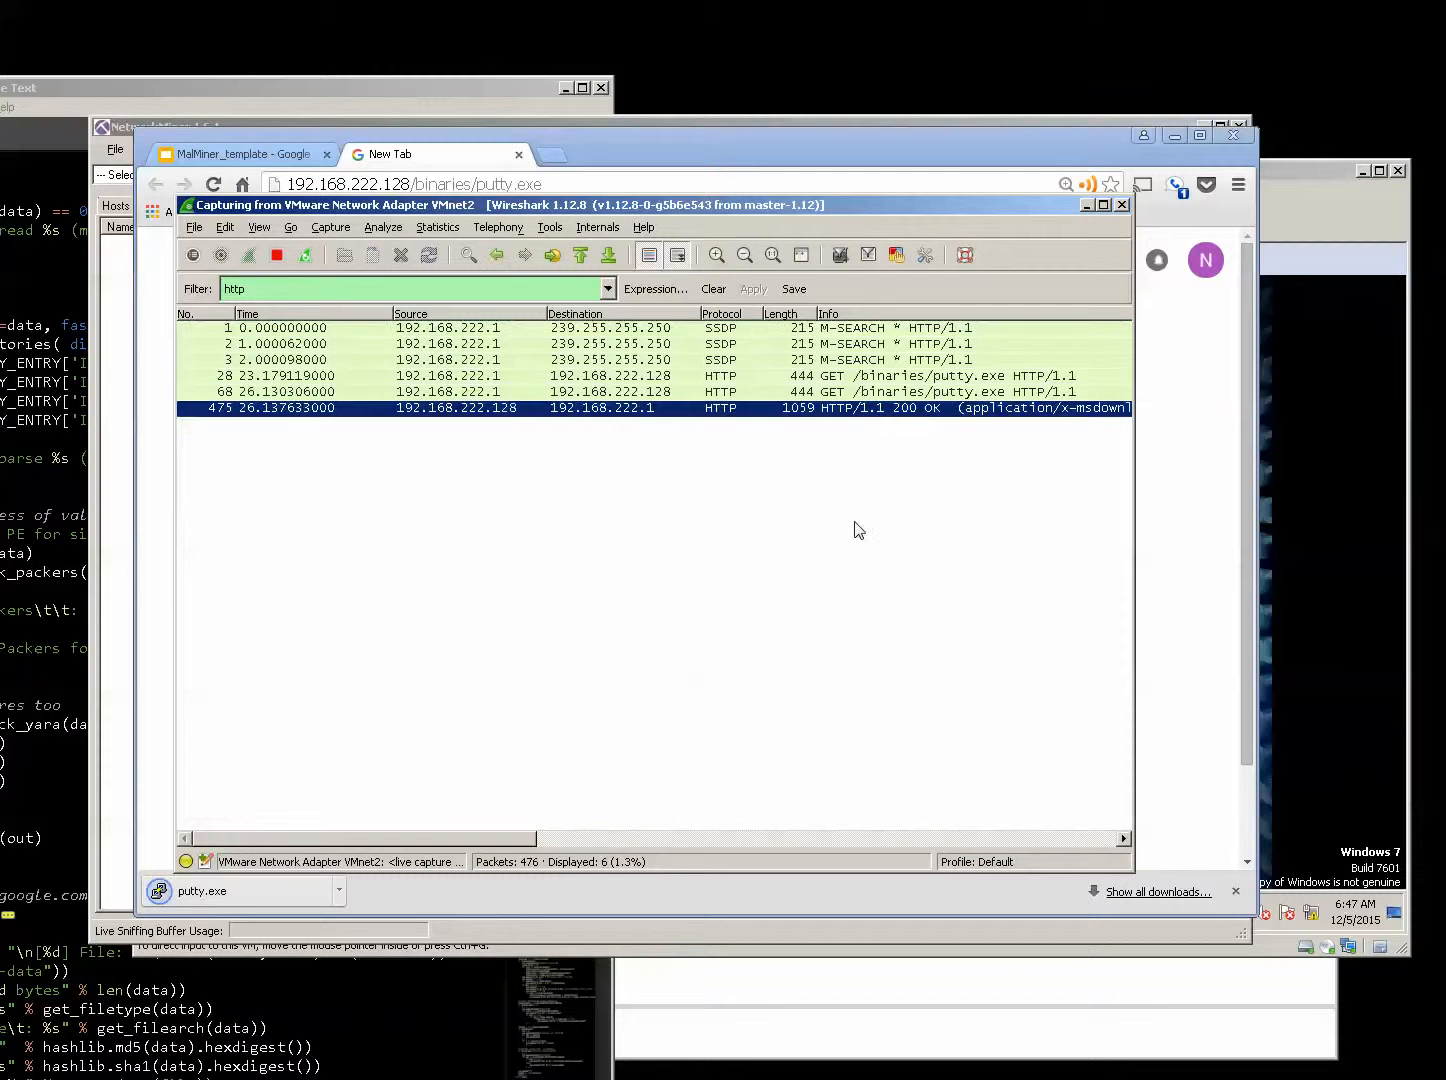
Stop the capture and save it to the Desktop as demo2.pcap in Wireshark/tcpdump pcap format.
{"action": "left_click", "coordinate": [280, 258]}
{"action": "left_click", "coordinate": [194, 227]}
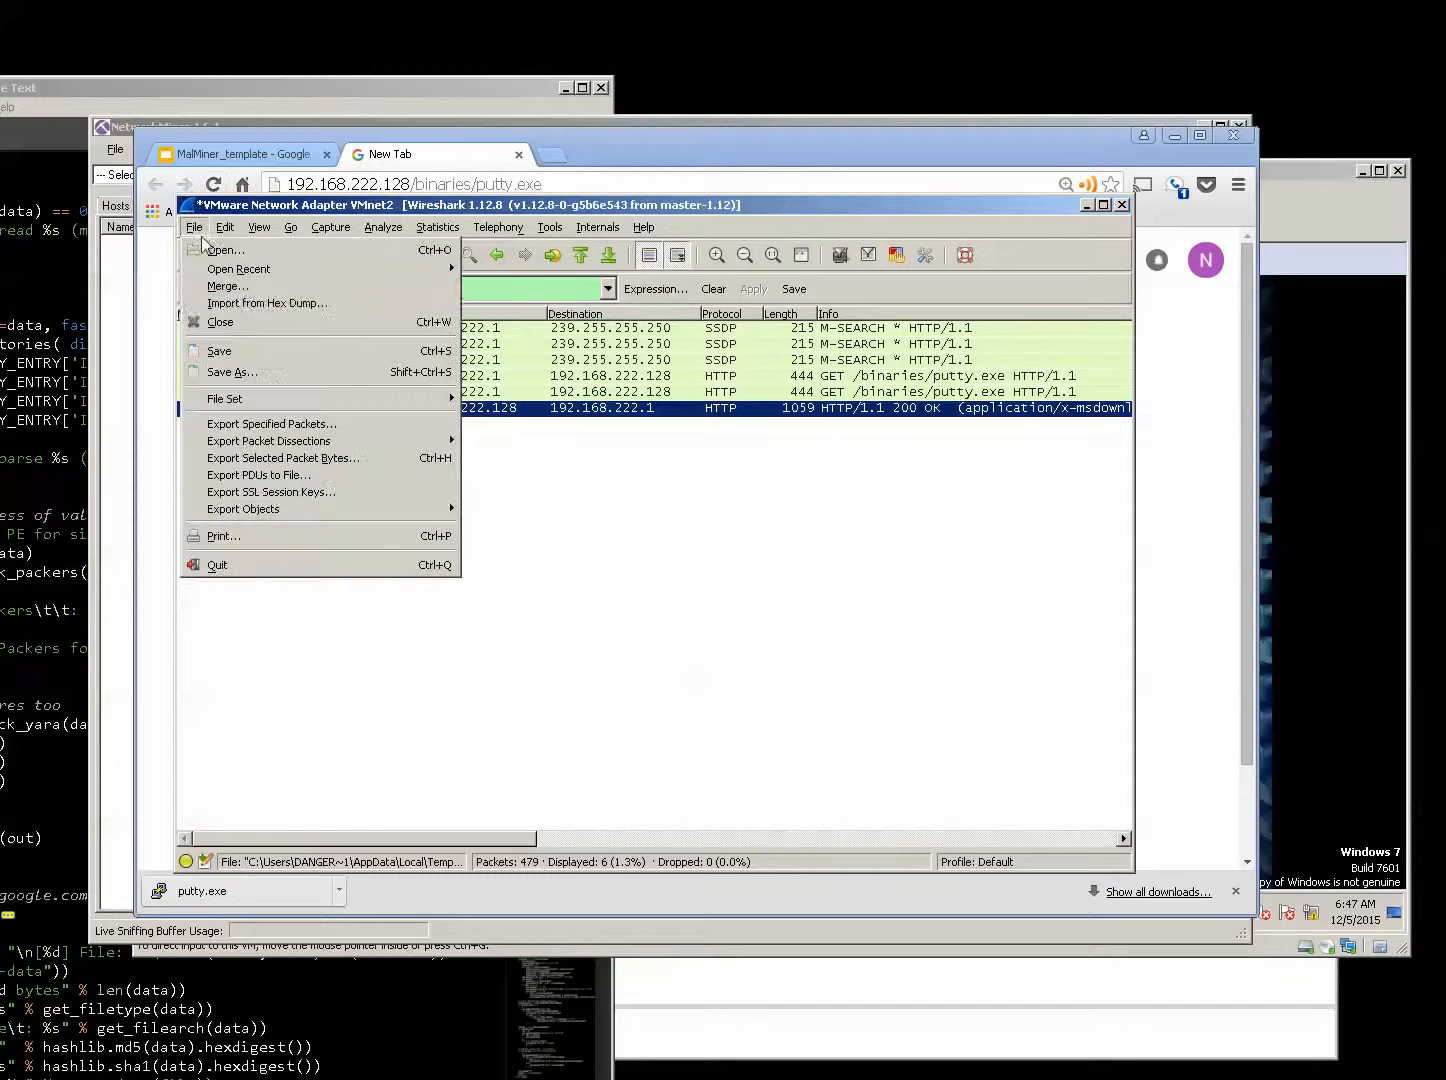
{"action": "left_click", "coordinate": [292, 372]}
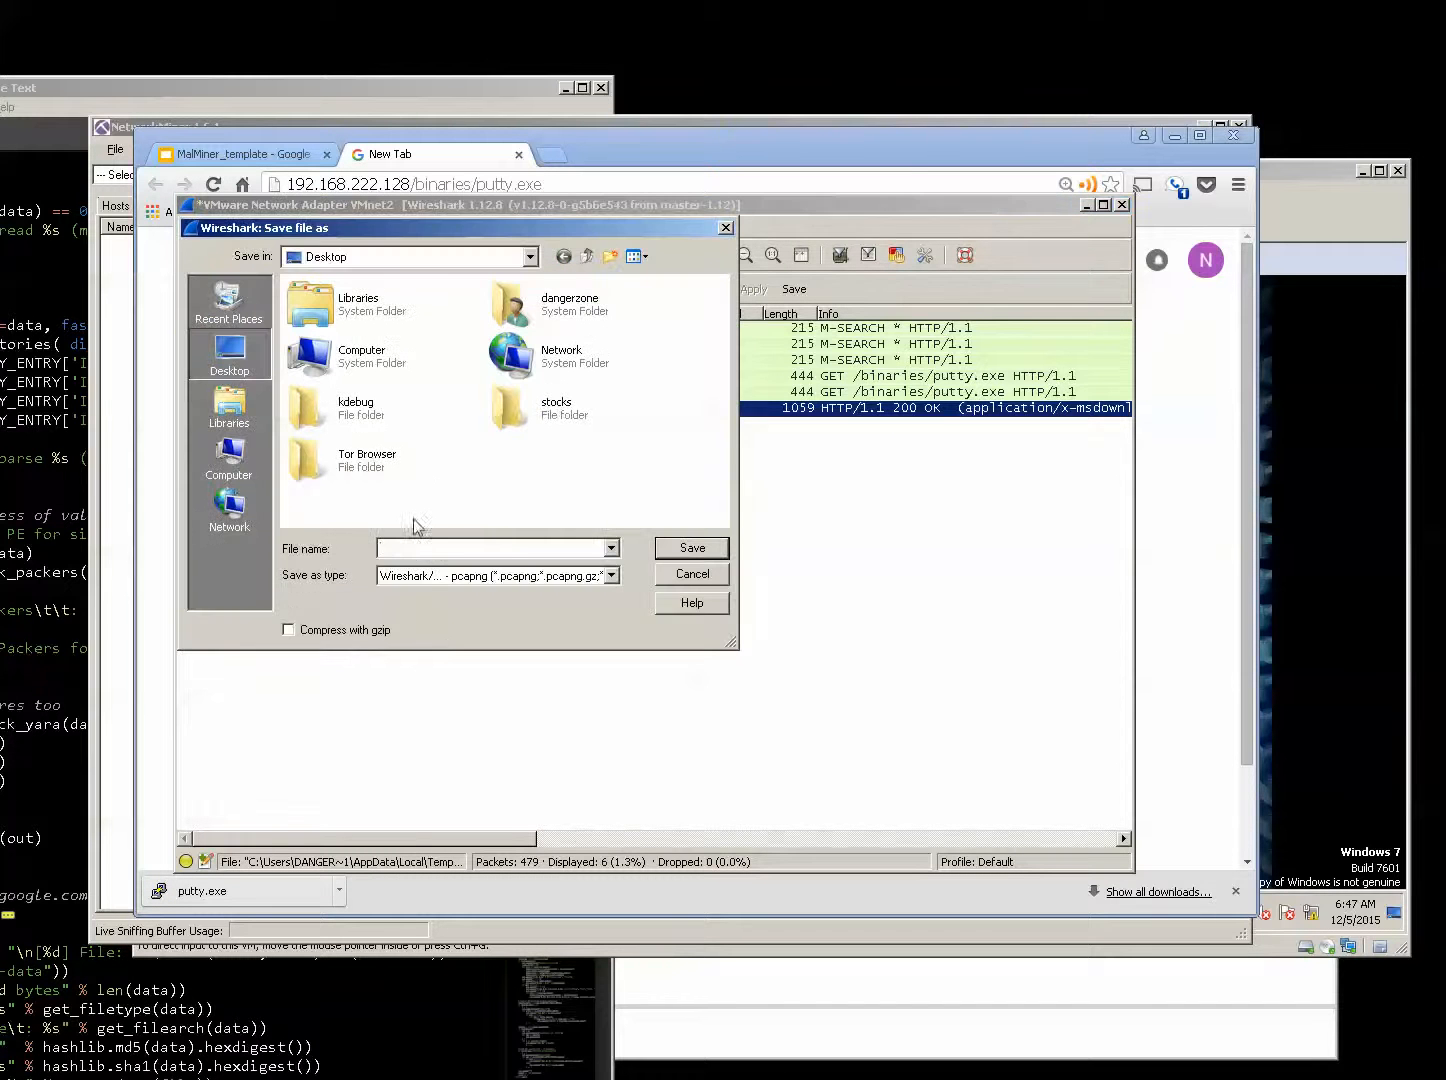
{"action": "type", "text": "demo"}
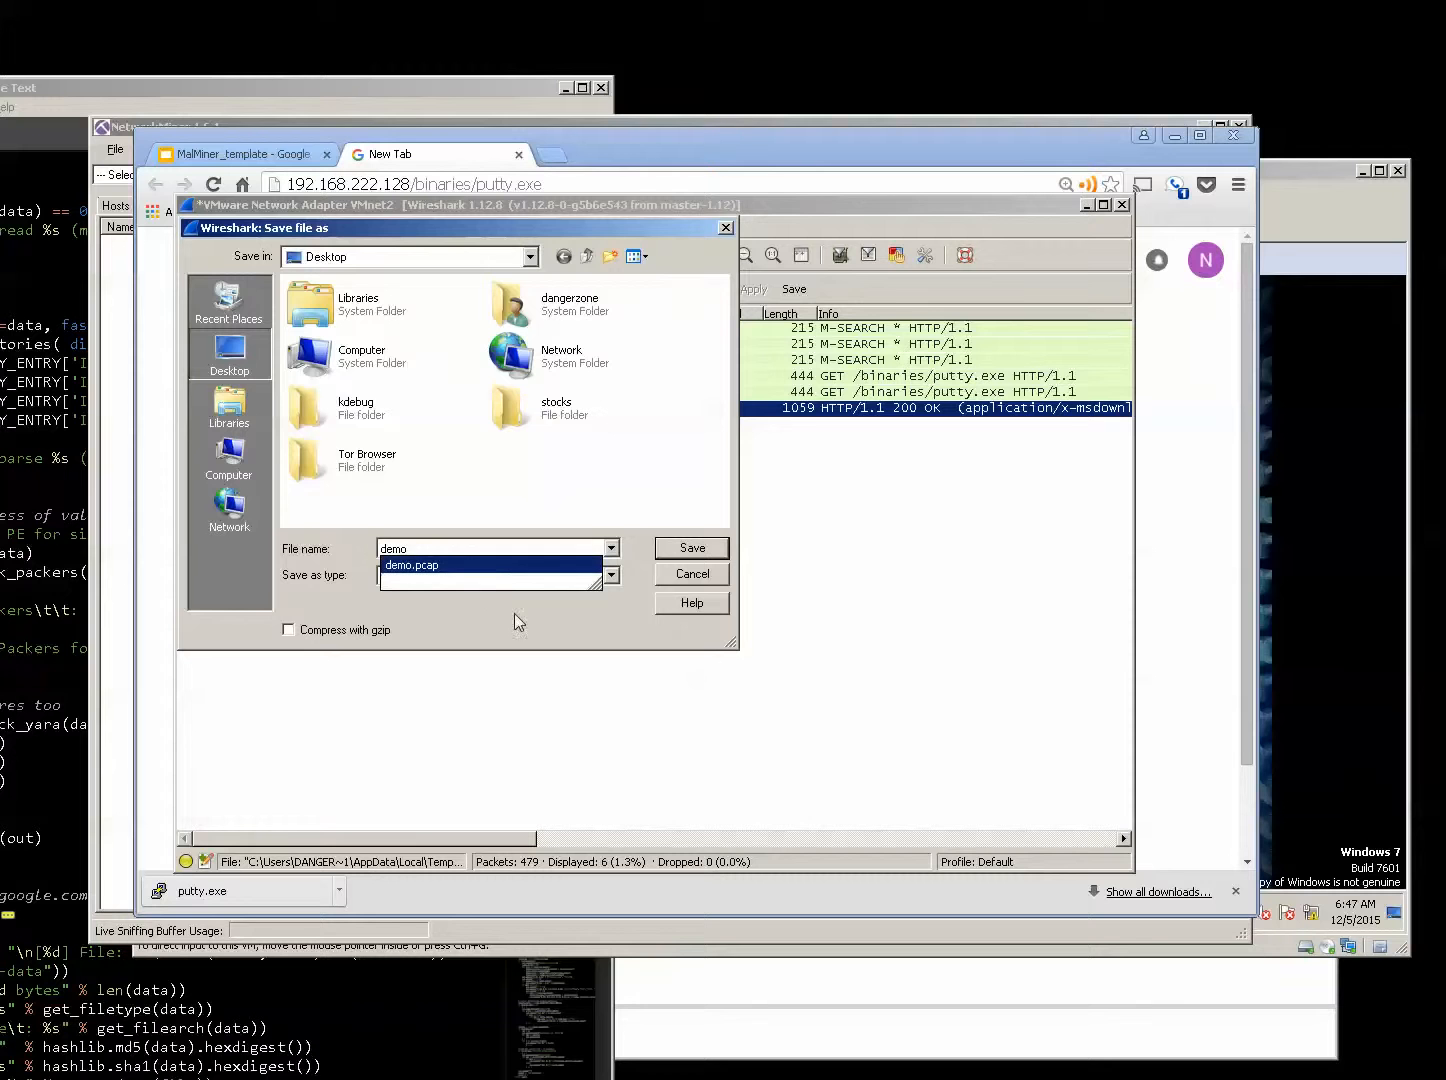
{"action": "double_click", "coordinate": [418, 549]}
{"action": "left_click", "coordinate": [424, 549]}
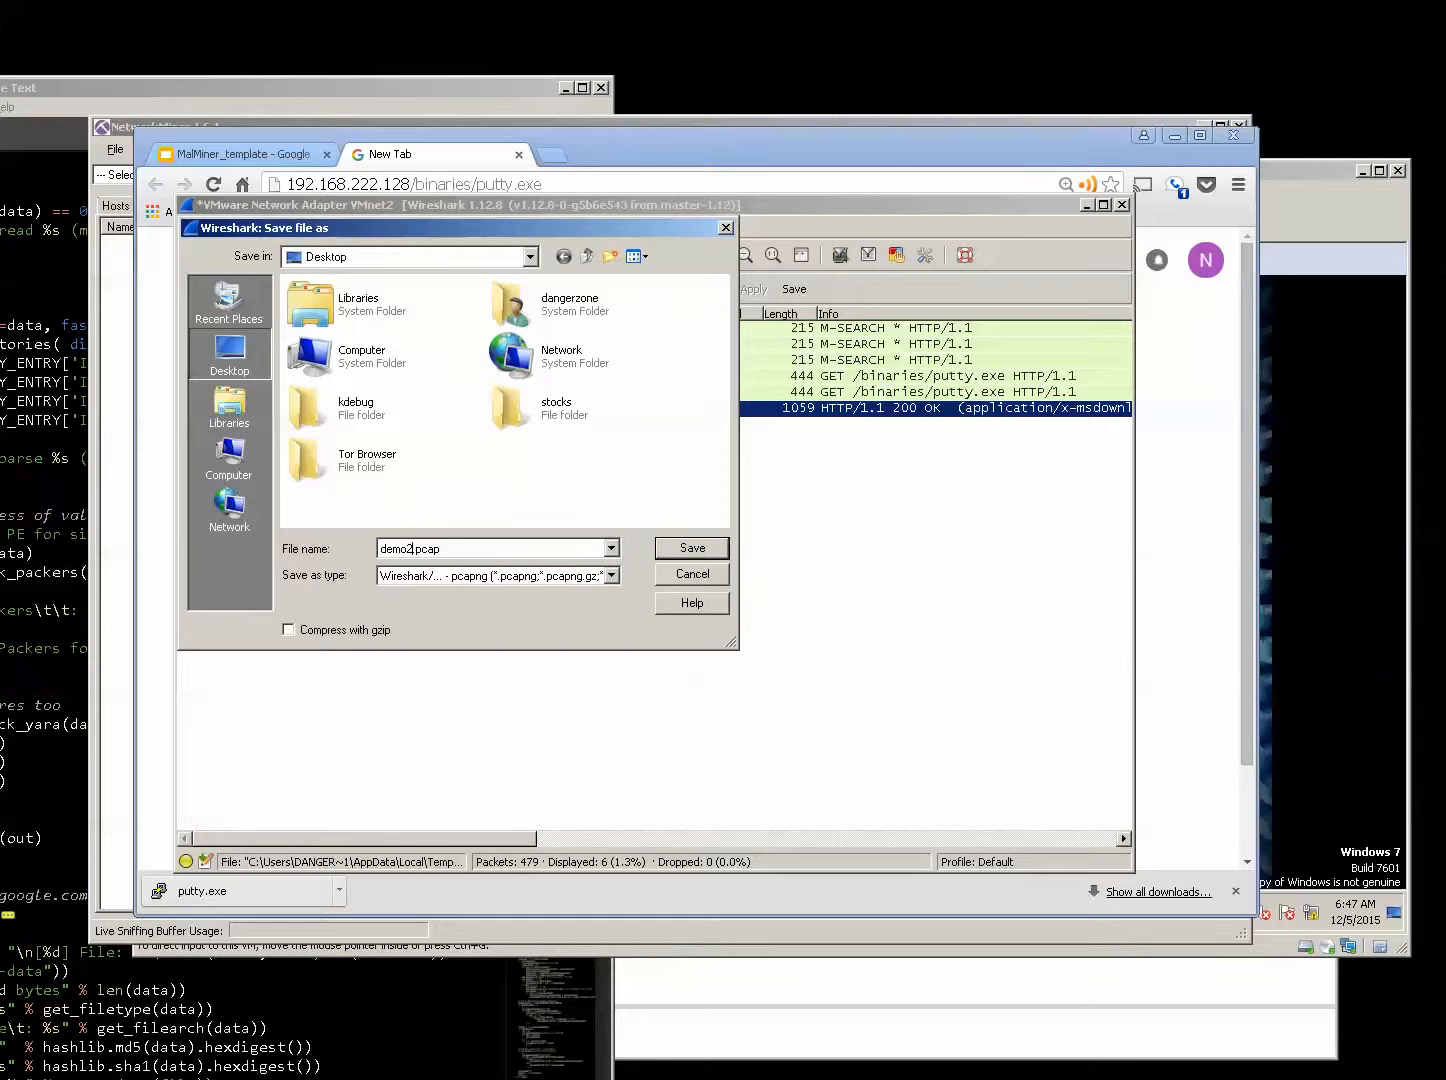
{"action": "left_click", "coordinate": [525, 575]}
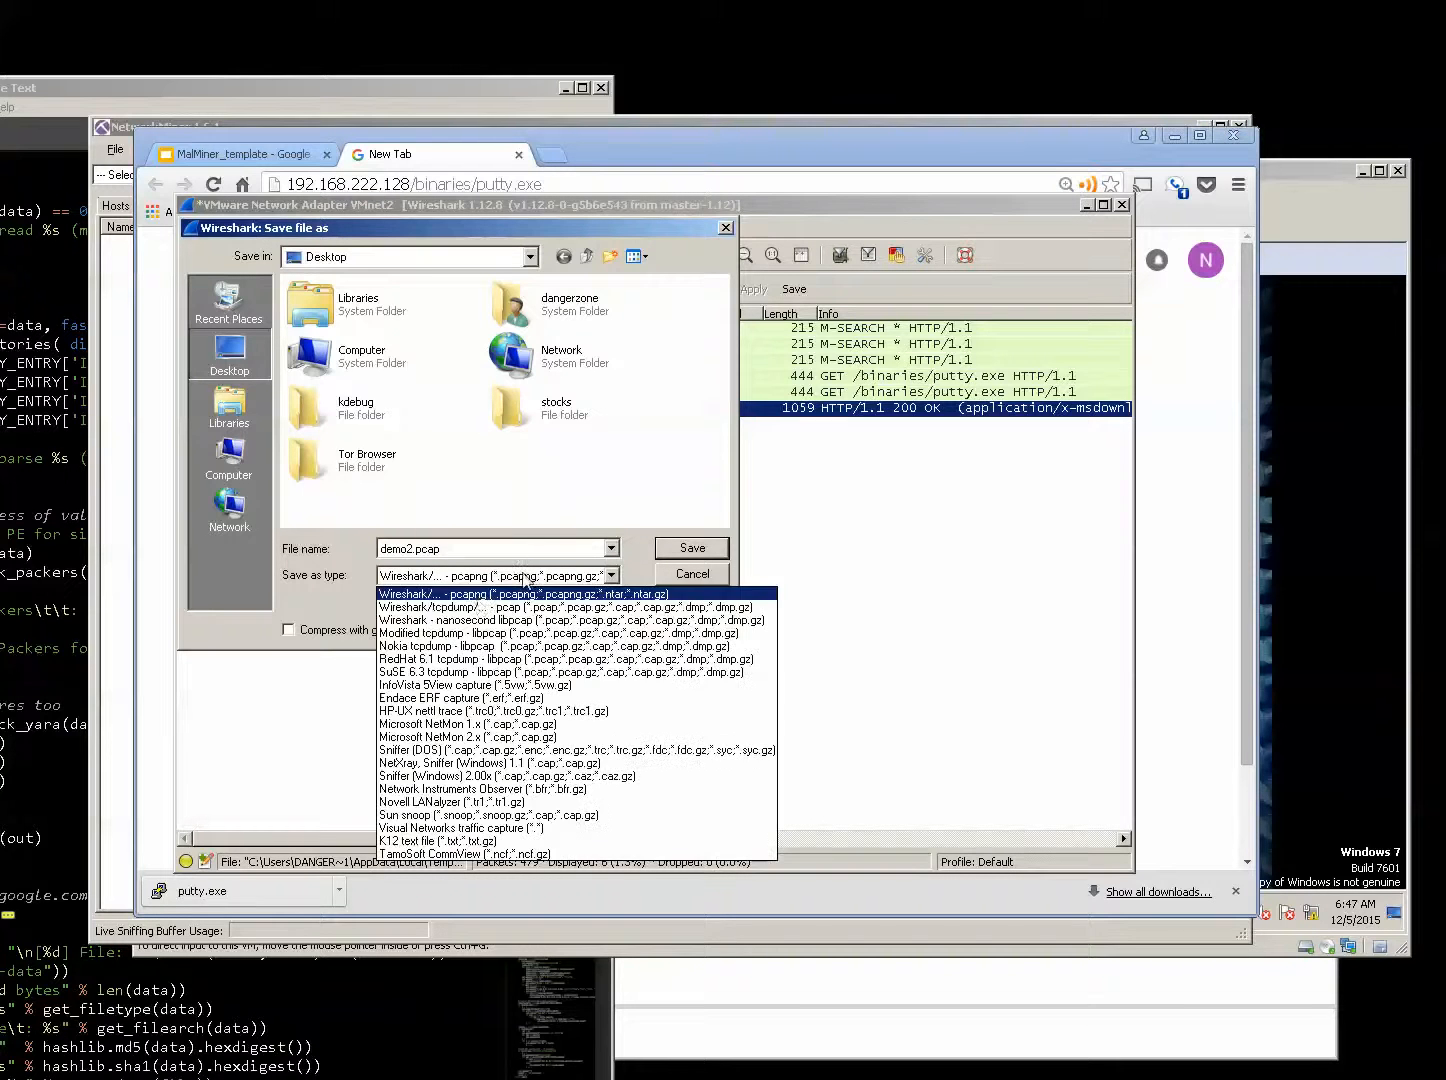
{"action": "left_click", "coordinate": [475, 607]}
{"action": "left_click", "coordinate": [673, 548]}
Switch to NetworkMiner and open demo2.pcap from the Desktop.
{"action": "key", "text": "alt+Tab"}
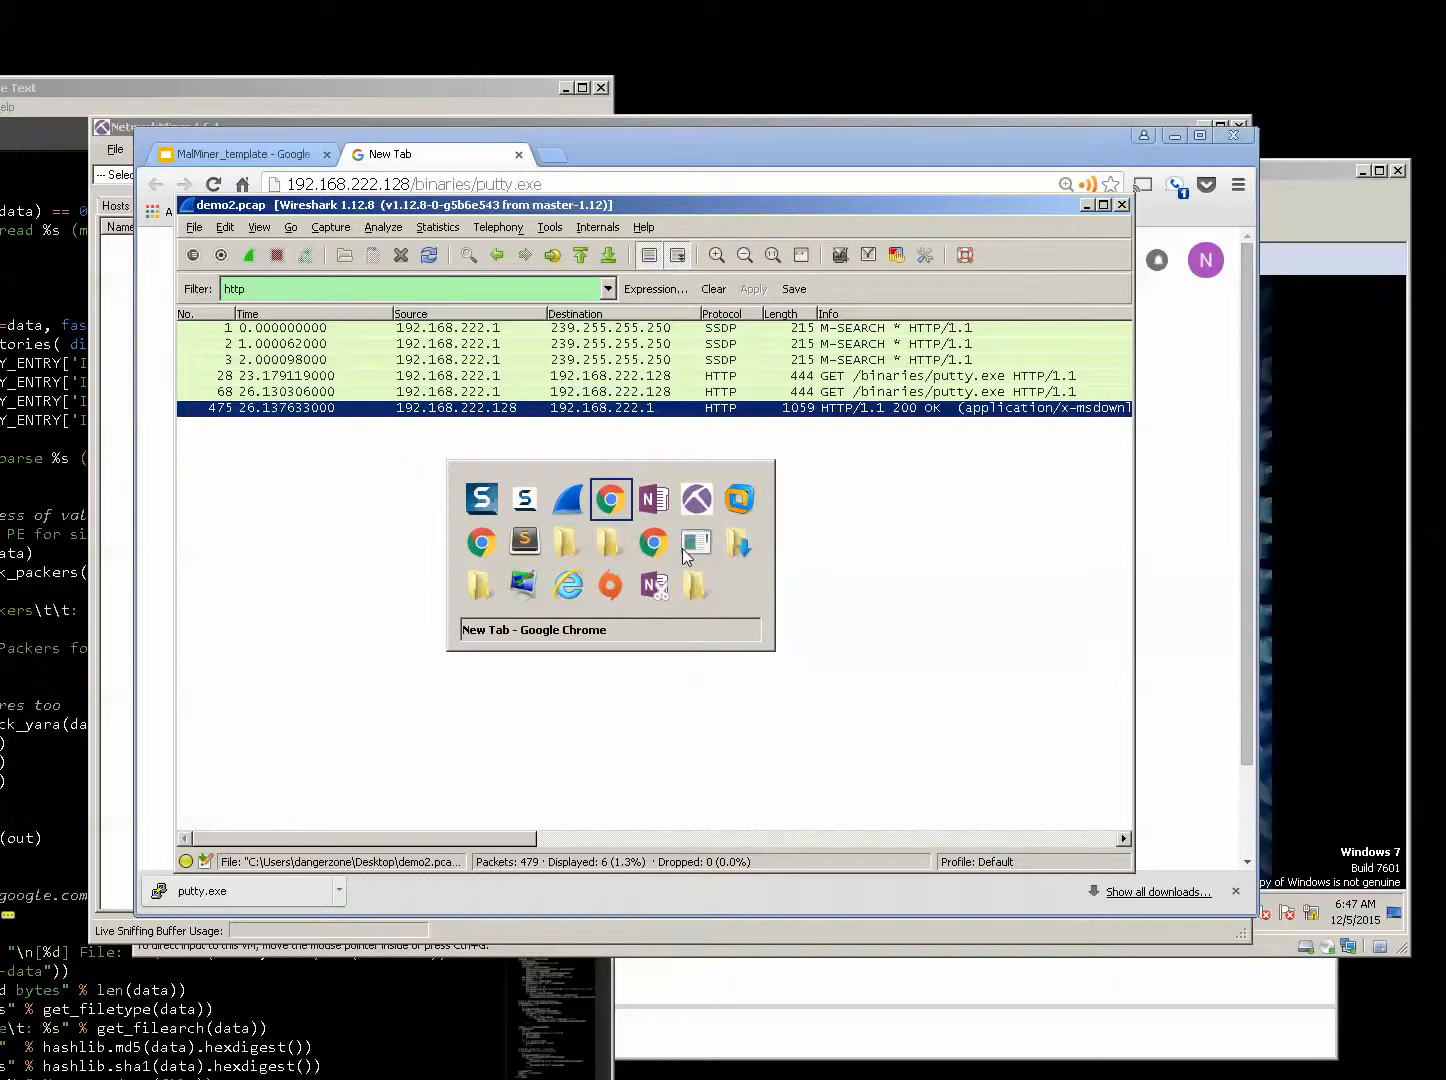
{"action": "key", "text": "Tab"}
{"action": "key", "text": "Tab"}
{"action": "left_click", "coordinate": [115, 149]}
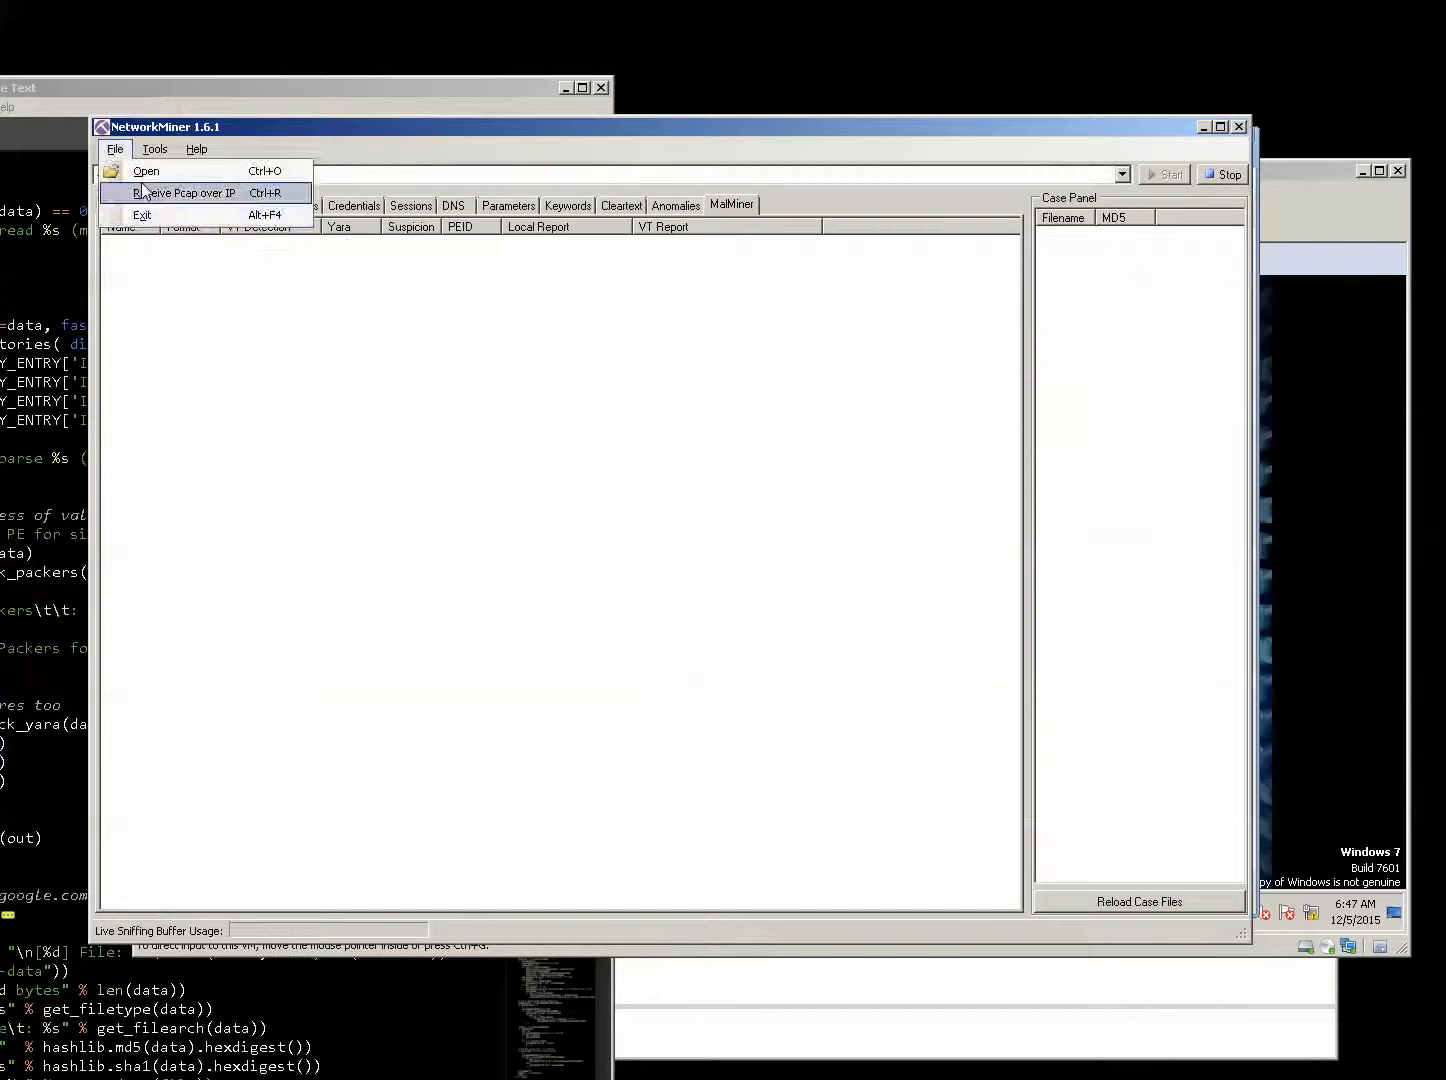
{"action": "left_click", "coordinate": [146, 171]}
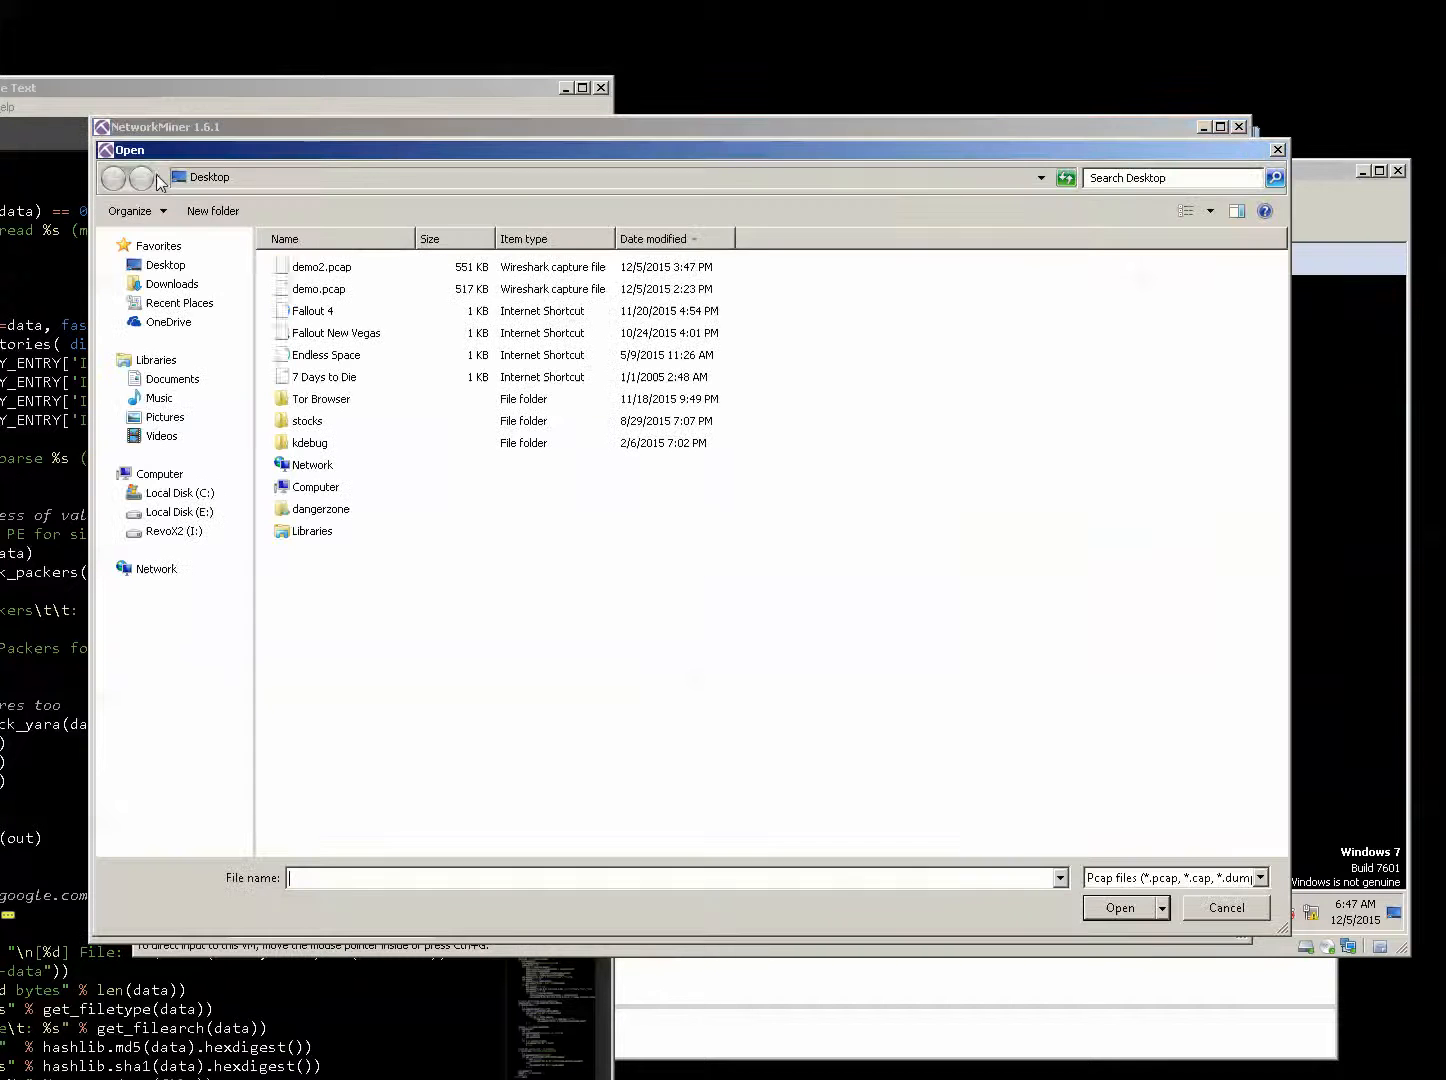
{"action": "double_click", "coordinate": [356, 268]}
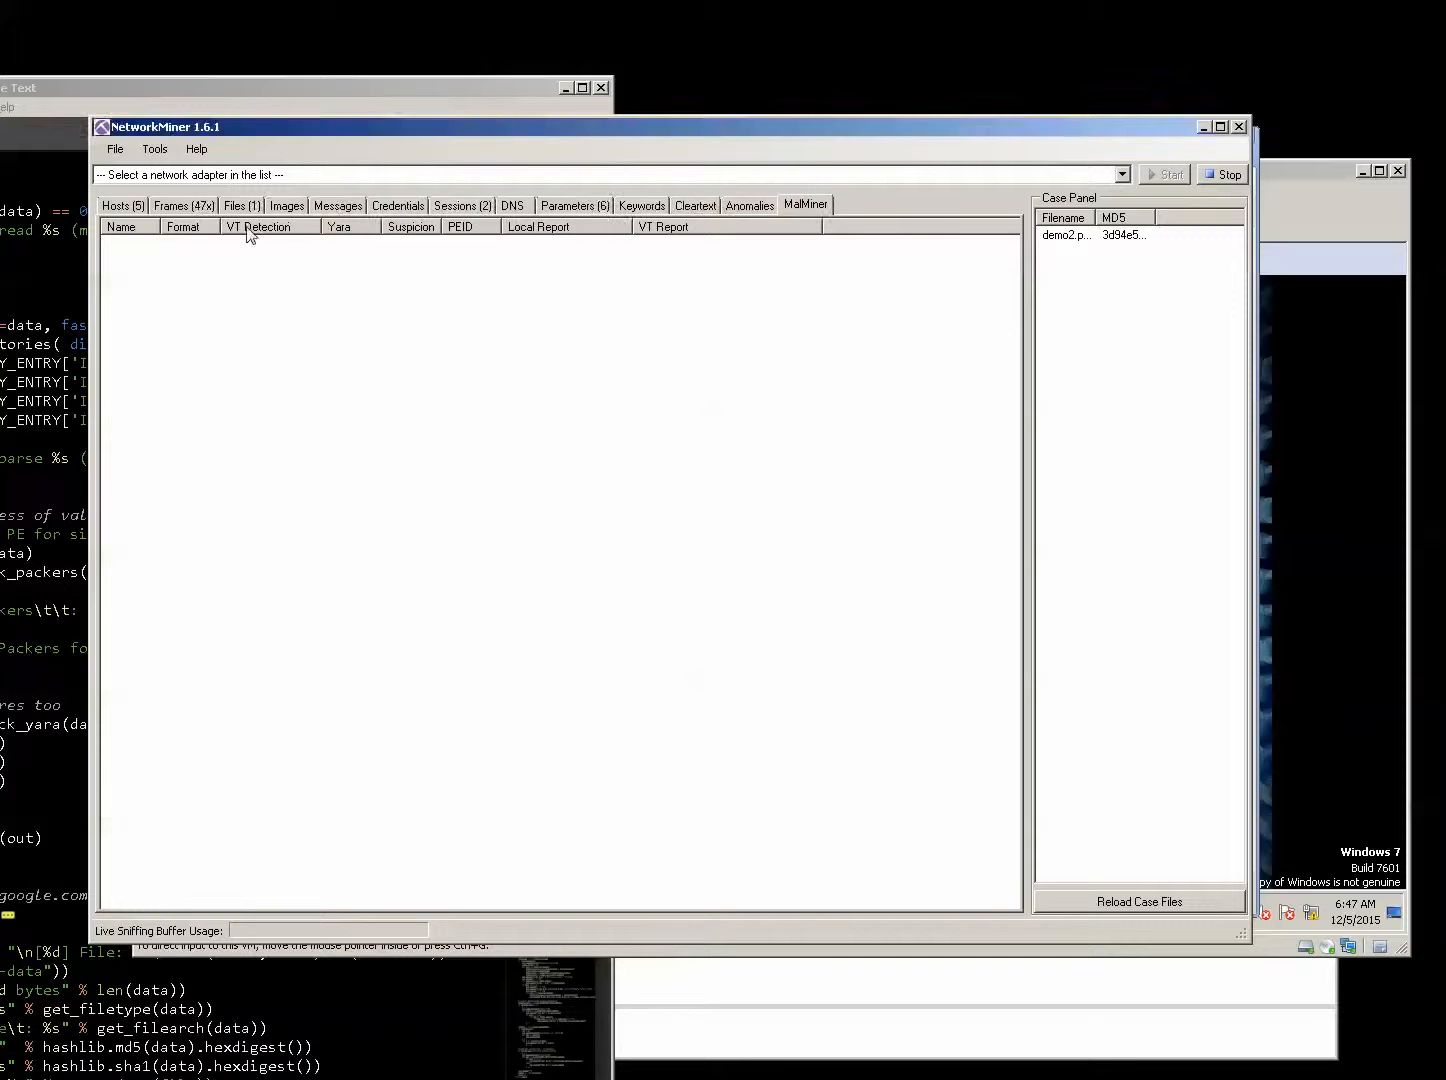
Review the frames, hosts and extracted files of the loaded capture.
{"action": "left_click", "coordinate": [185, 205]}
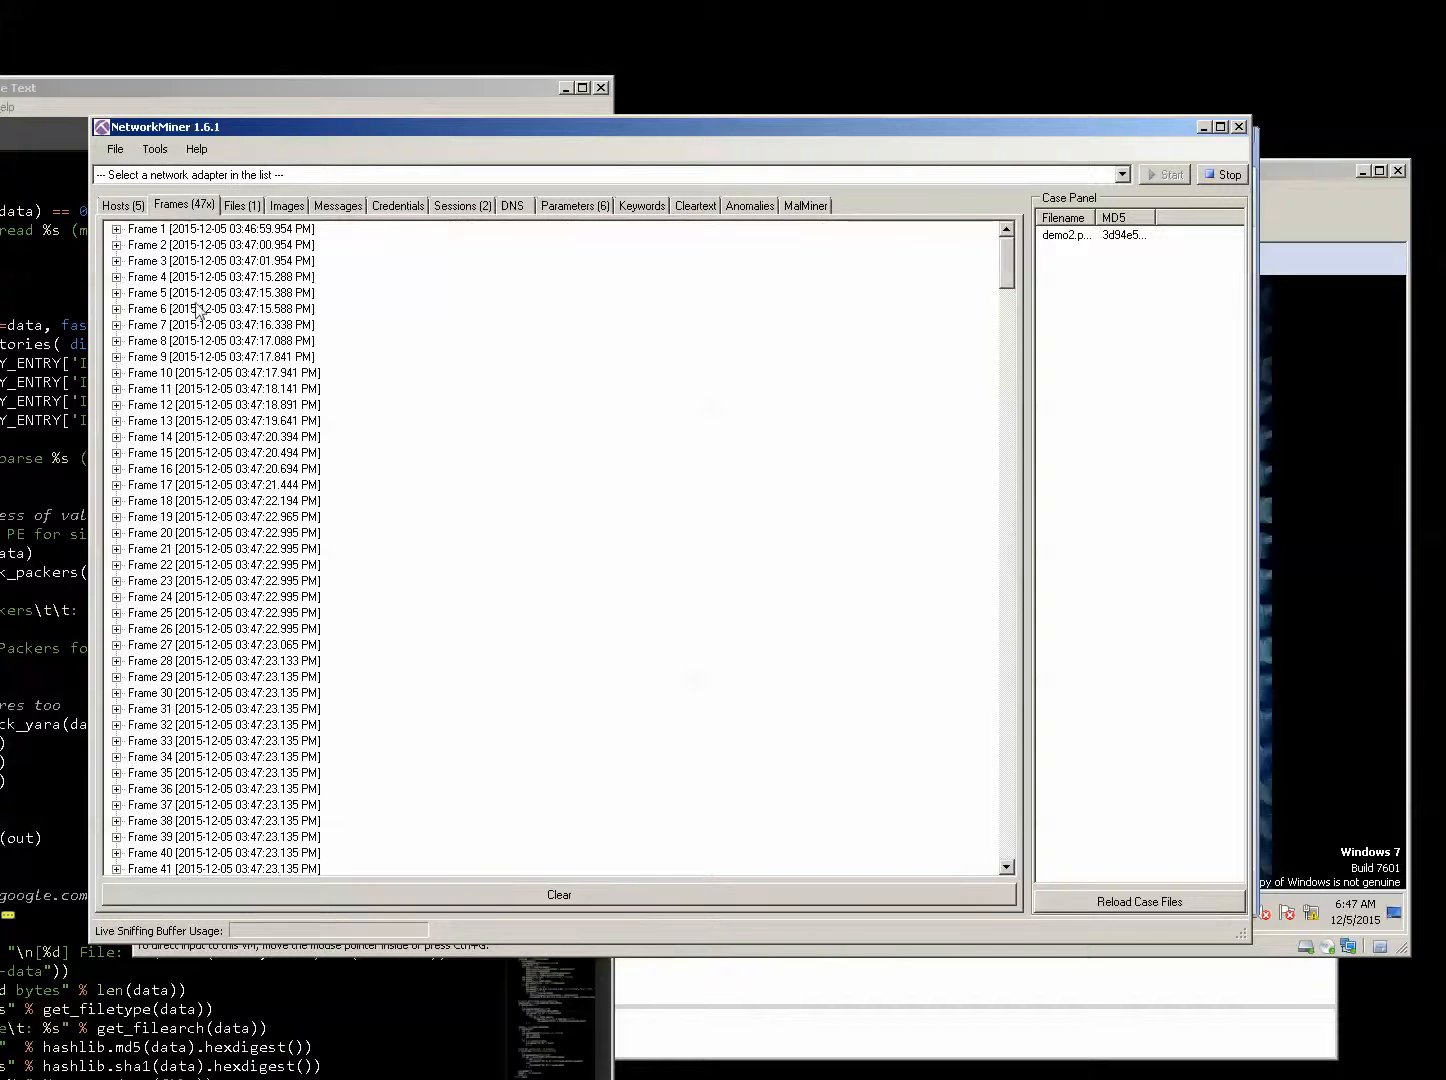
{"action": "left_click", "coordinate": [128, 208]}
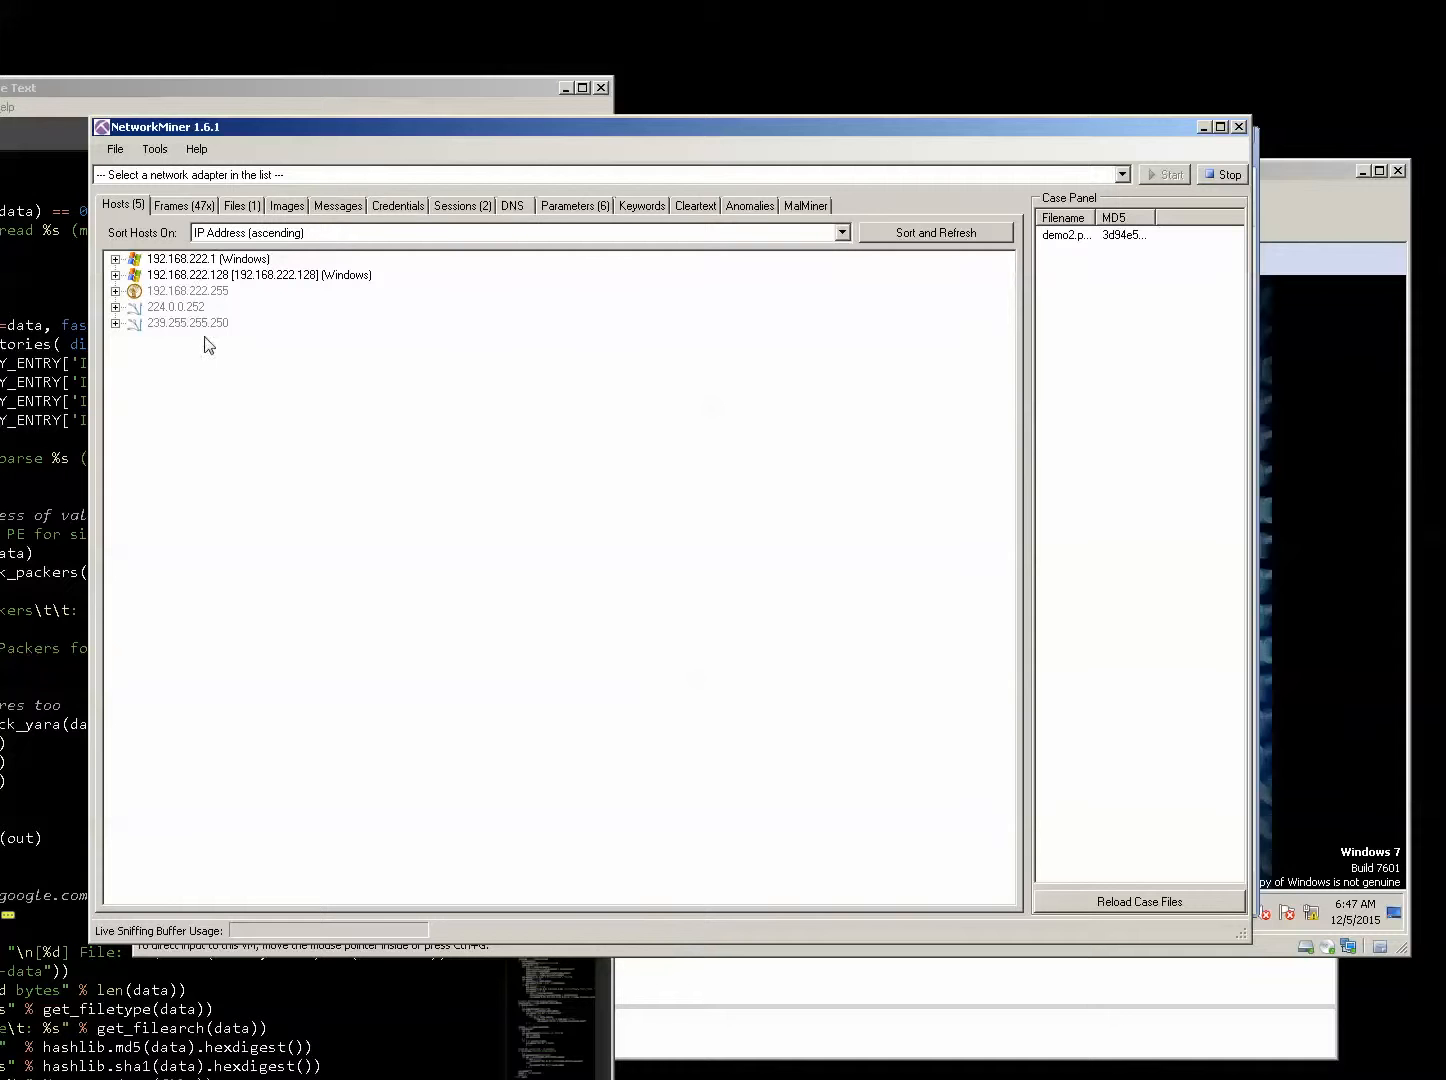
{"action": "left_click", "coordinate": [242, 207]}
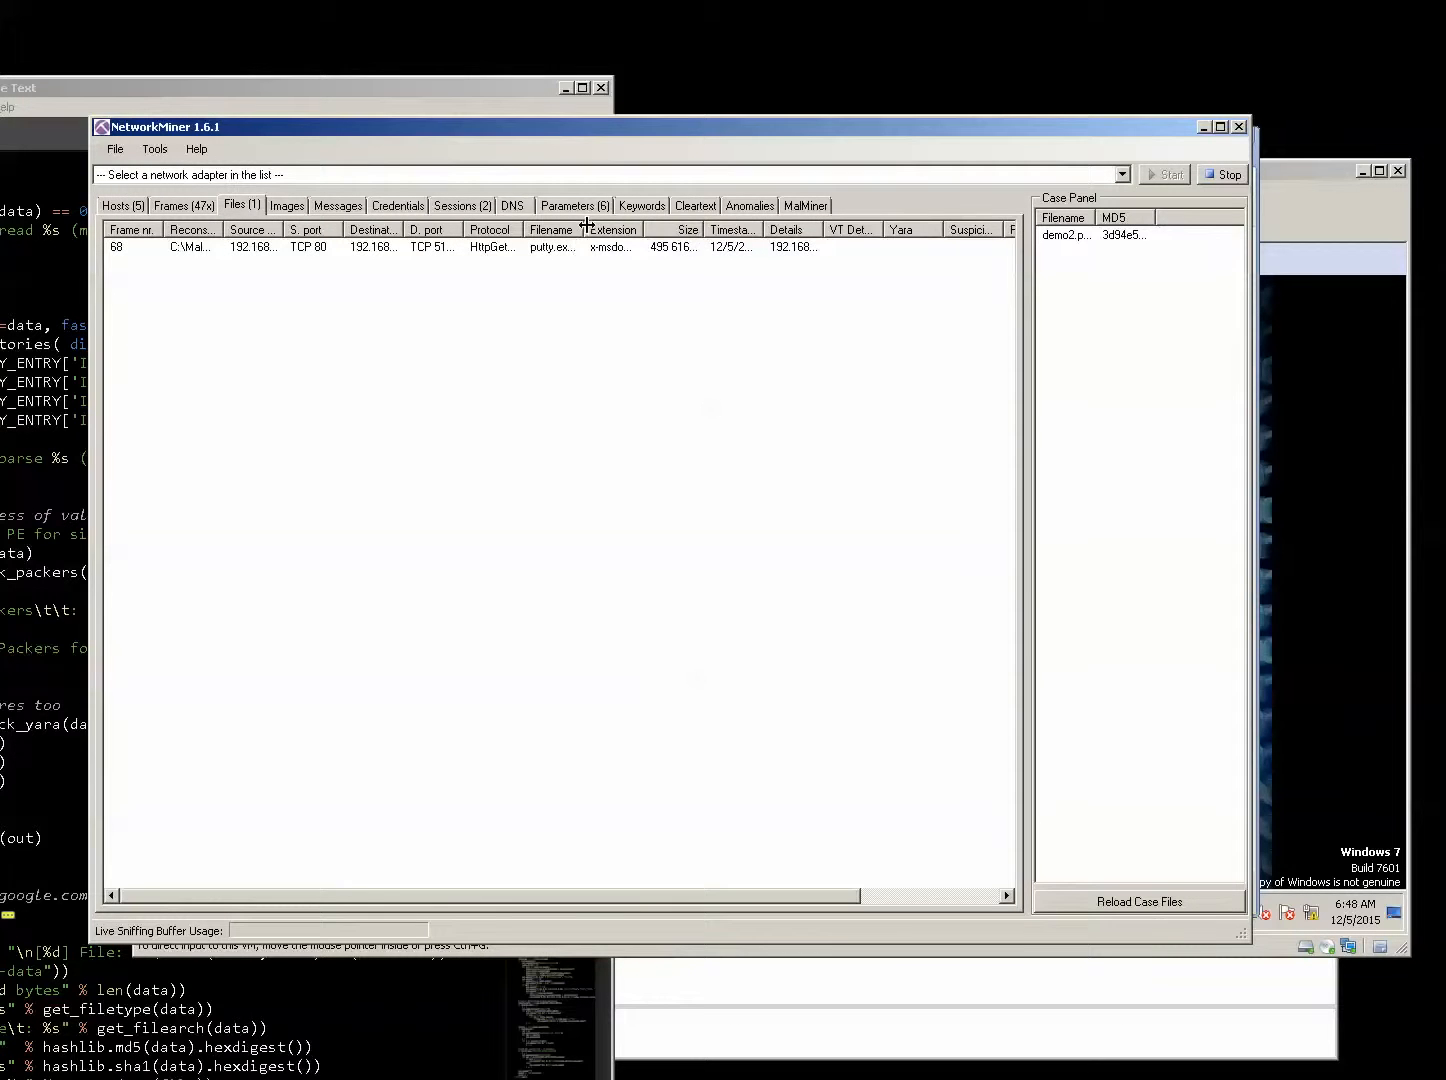
Widen the Filename and Extension columns of the extracted files list to fit their full values.
{"action": "left_click_drag", "start_coordinate": [587, 228], "coordinate": [631, 228]}
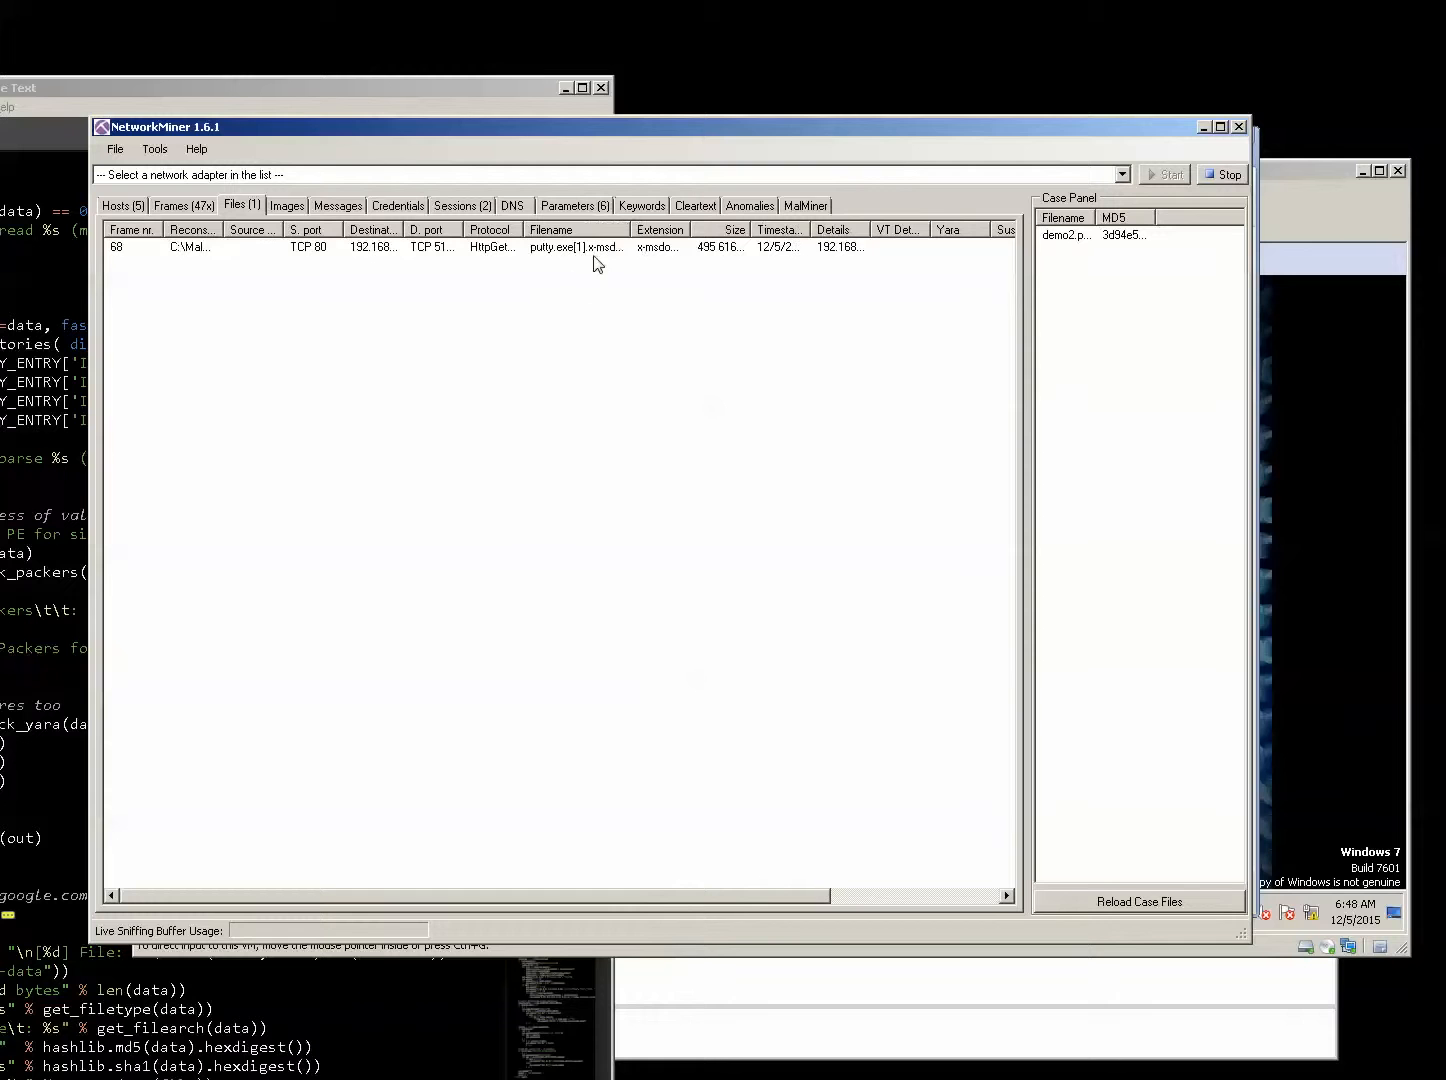
{"action": "double_click", "coordinate": [636, 234]}
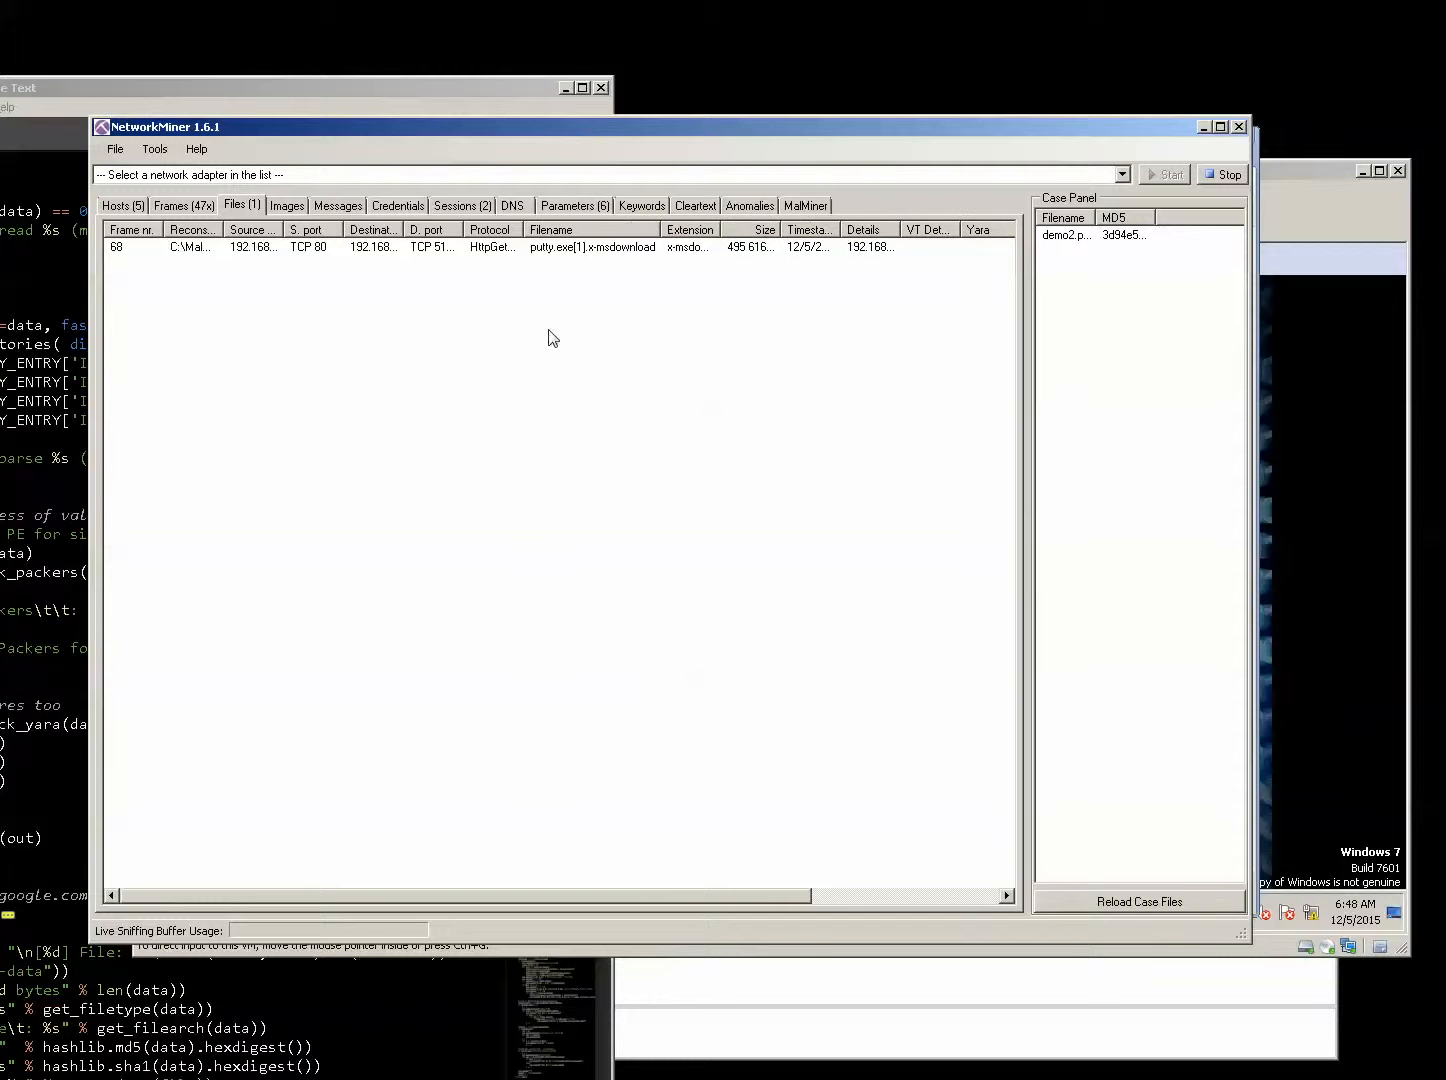
{"action": "left_click", "coordinate": [604, 257]}
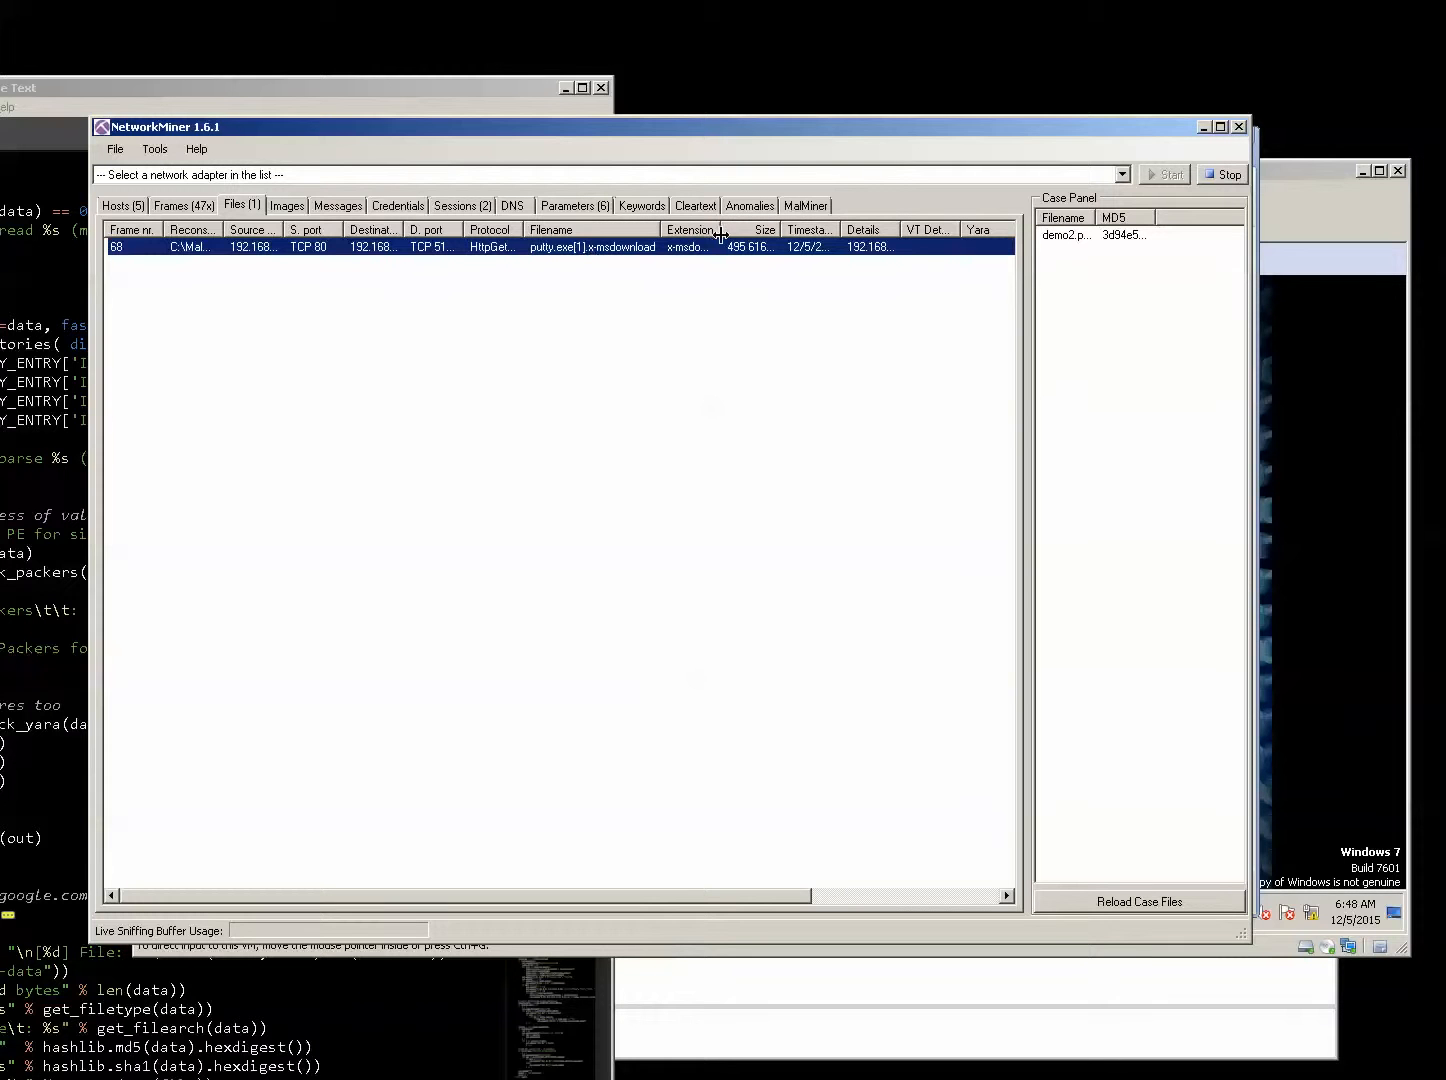
{"action": "left_click_drag", "start_coordinate": [720, 234], "coordinate": [756, 234]}
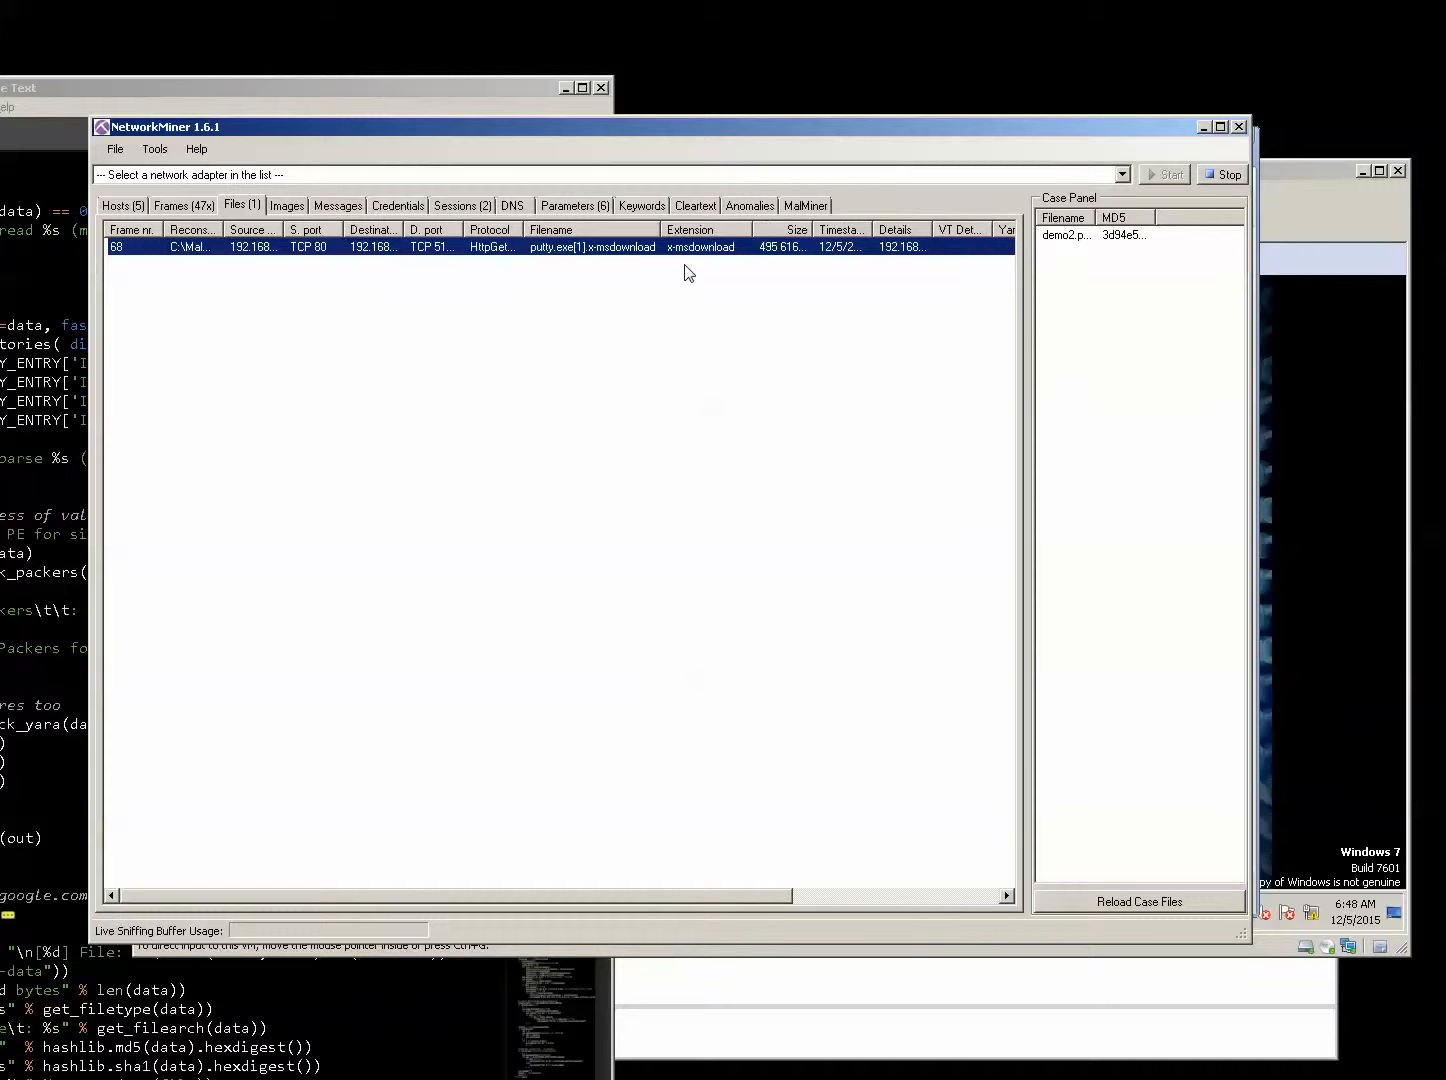
{"action": "mouse_move", "coordinate": [660, 137]}
{"action": "left_mouse_down"}
{"action": "mouse_move", "coordinate": [615, 120]}
{"action": "mouse_move", "coordinate": [646, 135]}
{"action": "left_mouse_up"}
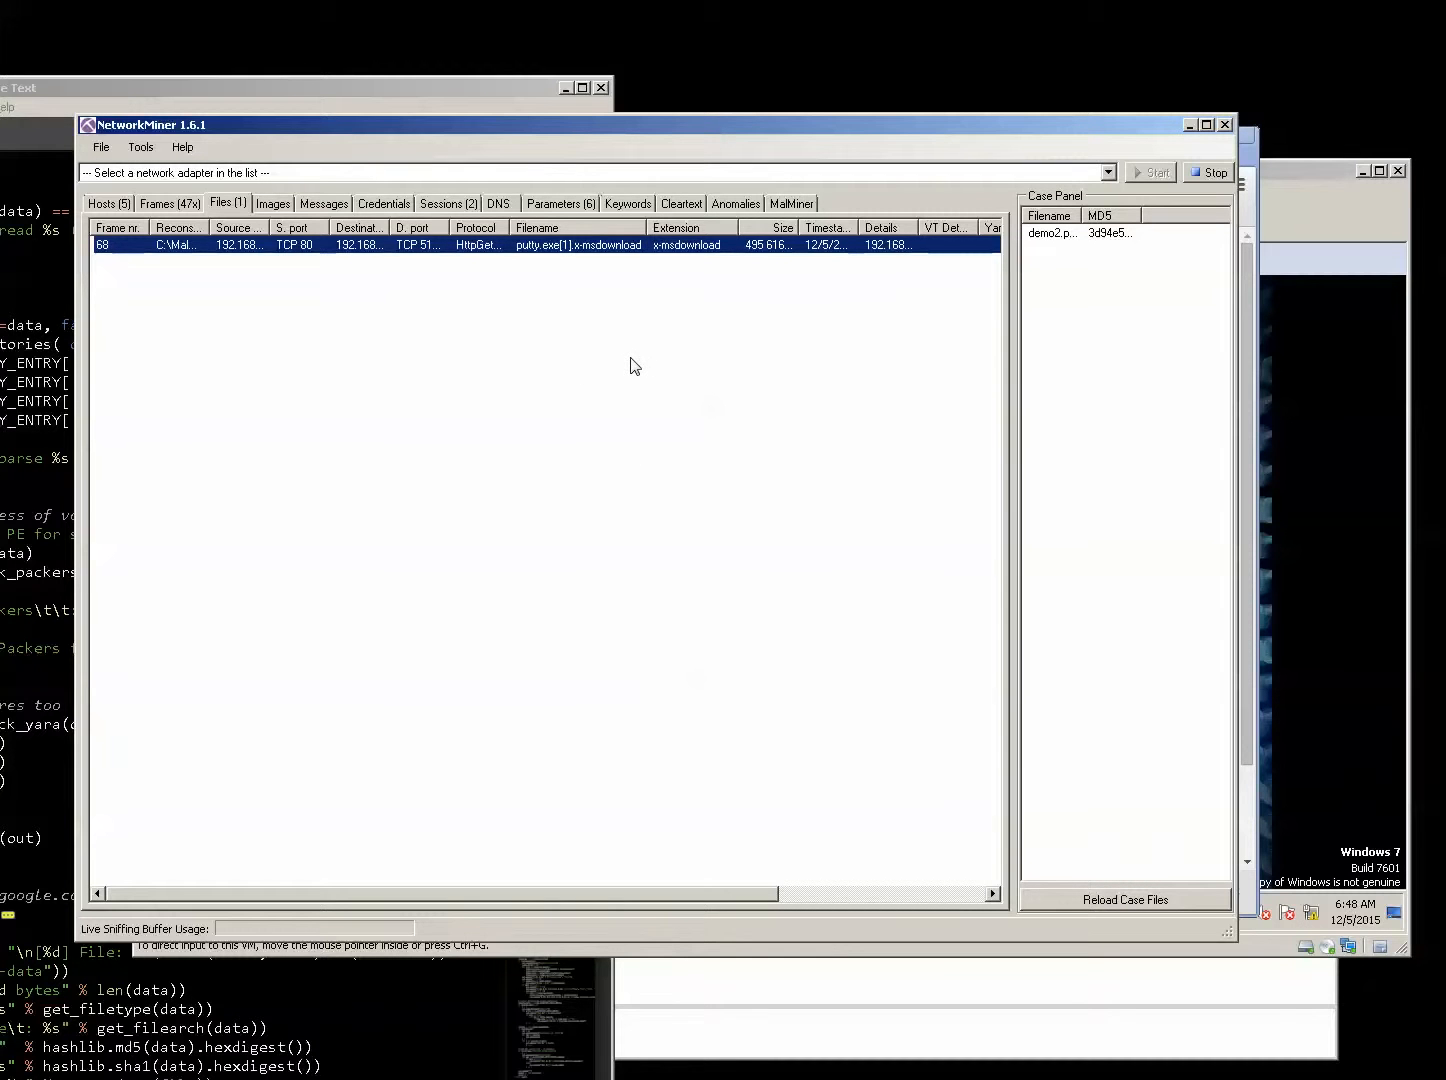
{"action": "left_click", "coordinate": [797, 310]}
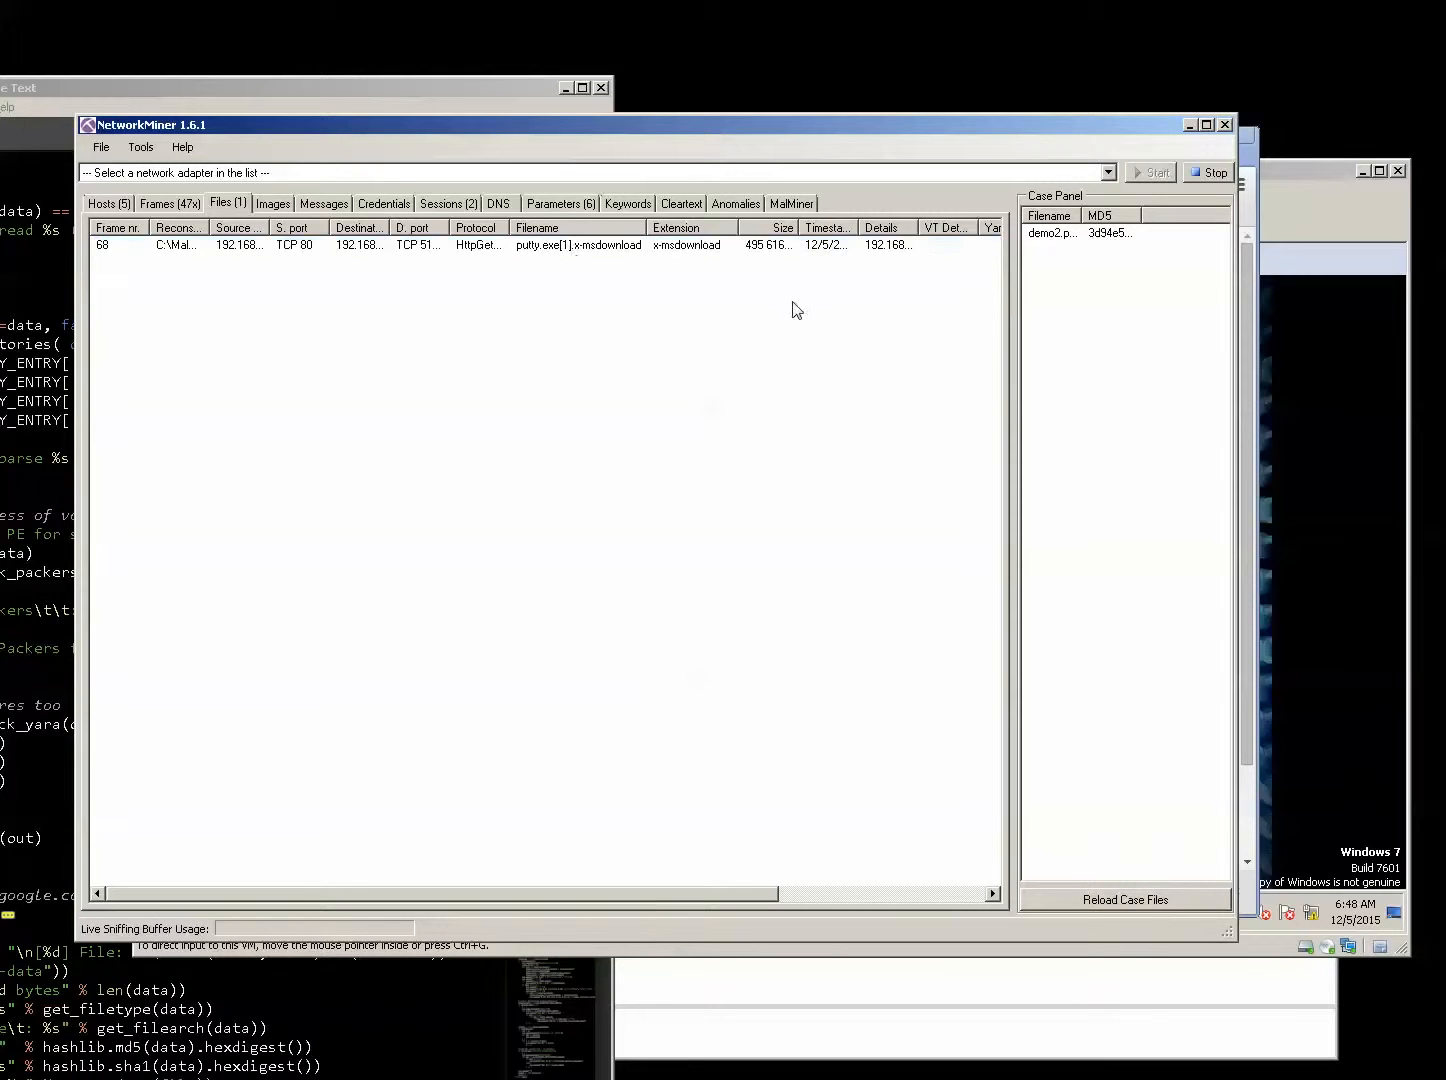
Run MalMiner on the extracted file putty.exe[1].x-msdownload and show the MalMiner results.
{"action": "left_click", "coordinate": [557, 252]}
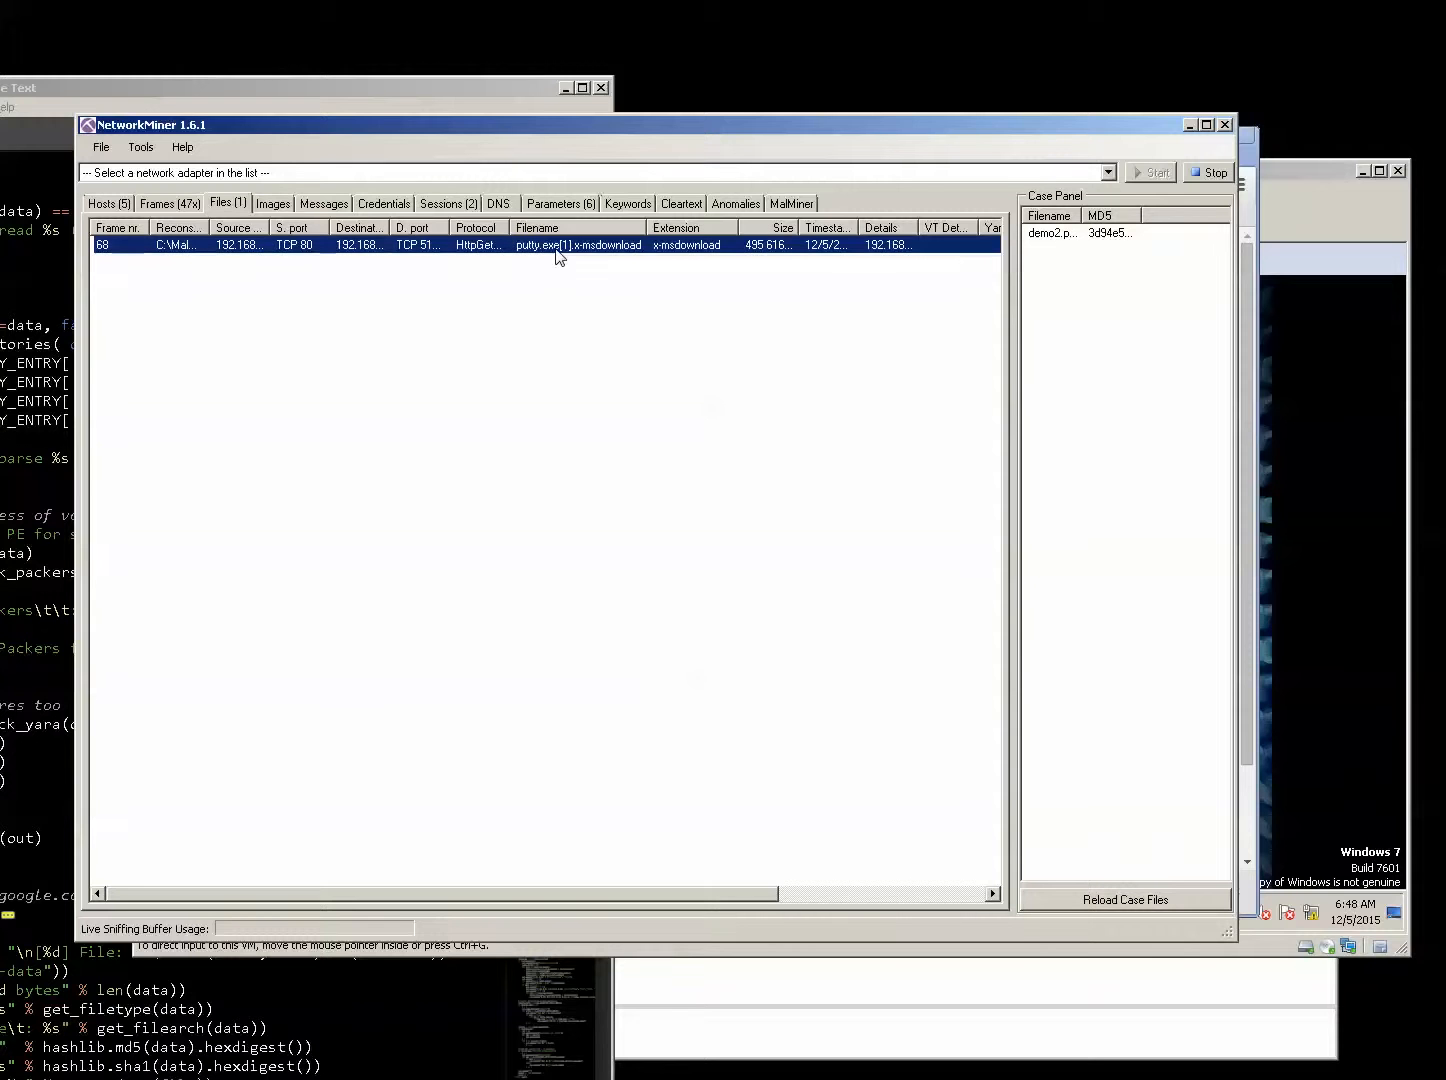
{"action": "right_click", "coordinate": [557, 253]}
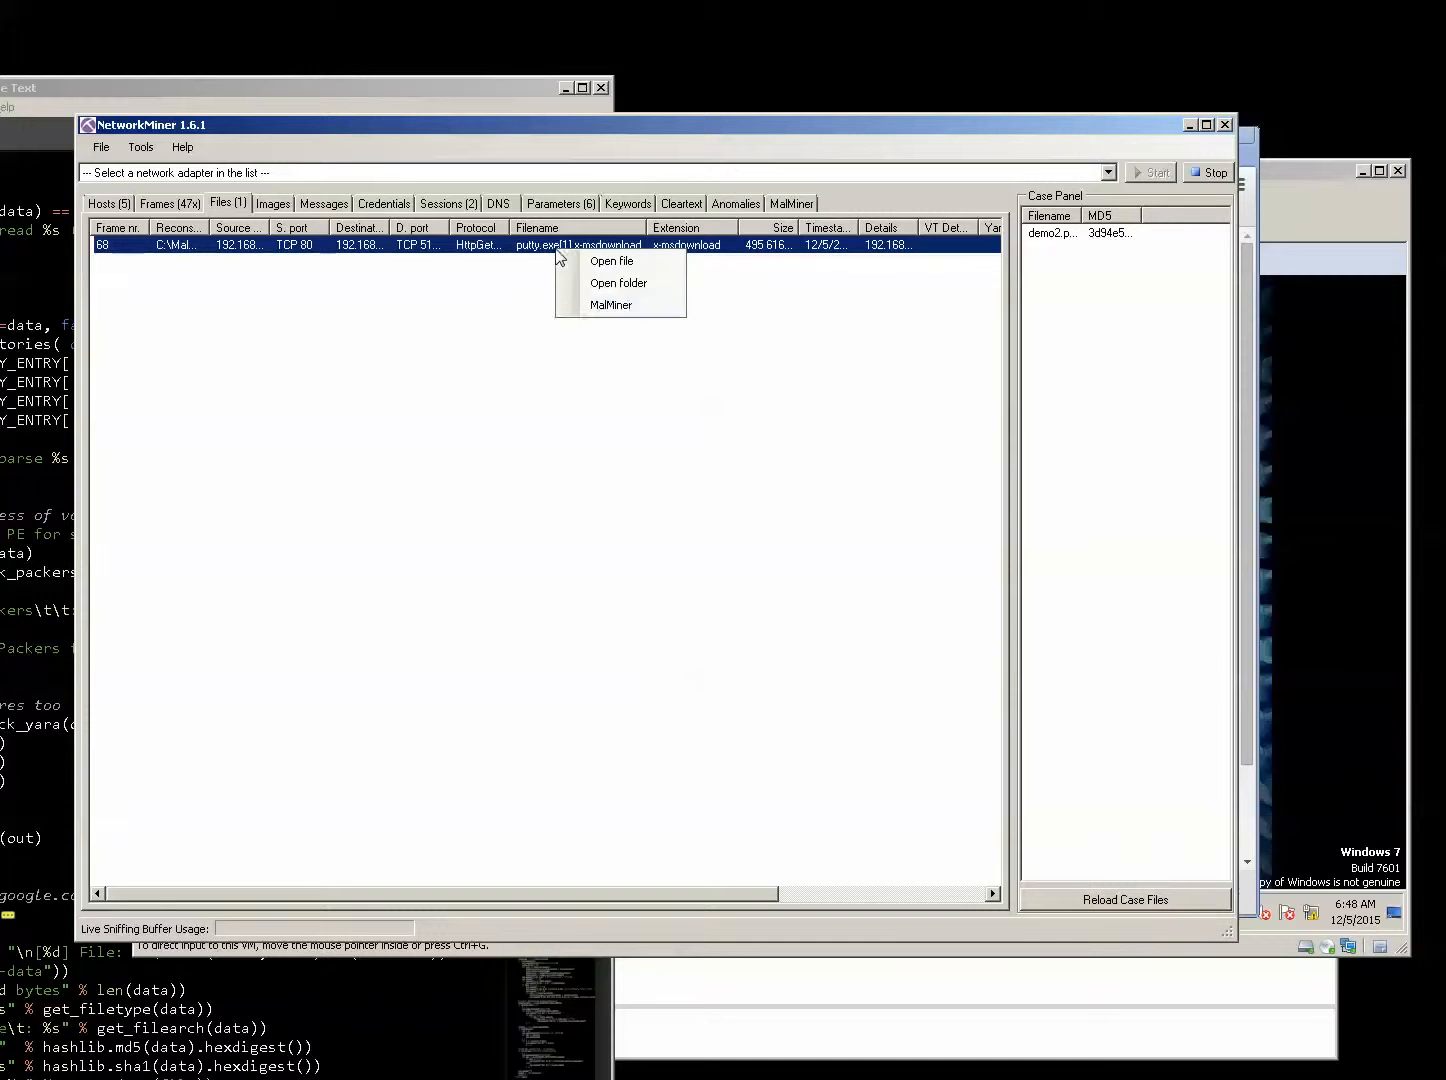
{"action": "left_click", "coordinate": [650, 312]}
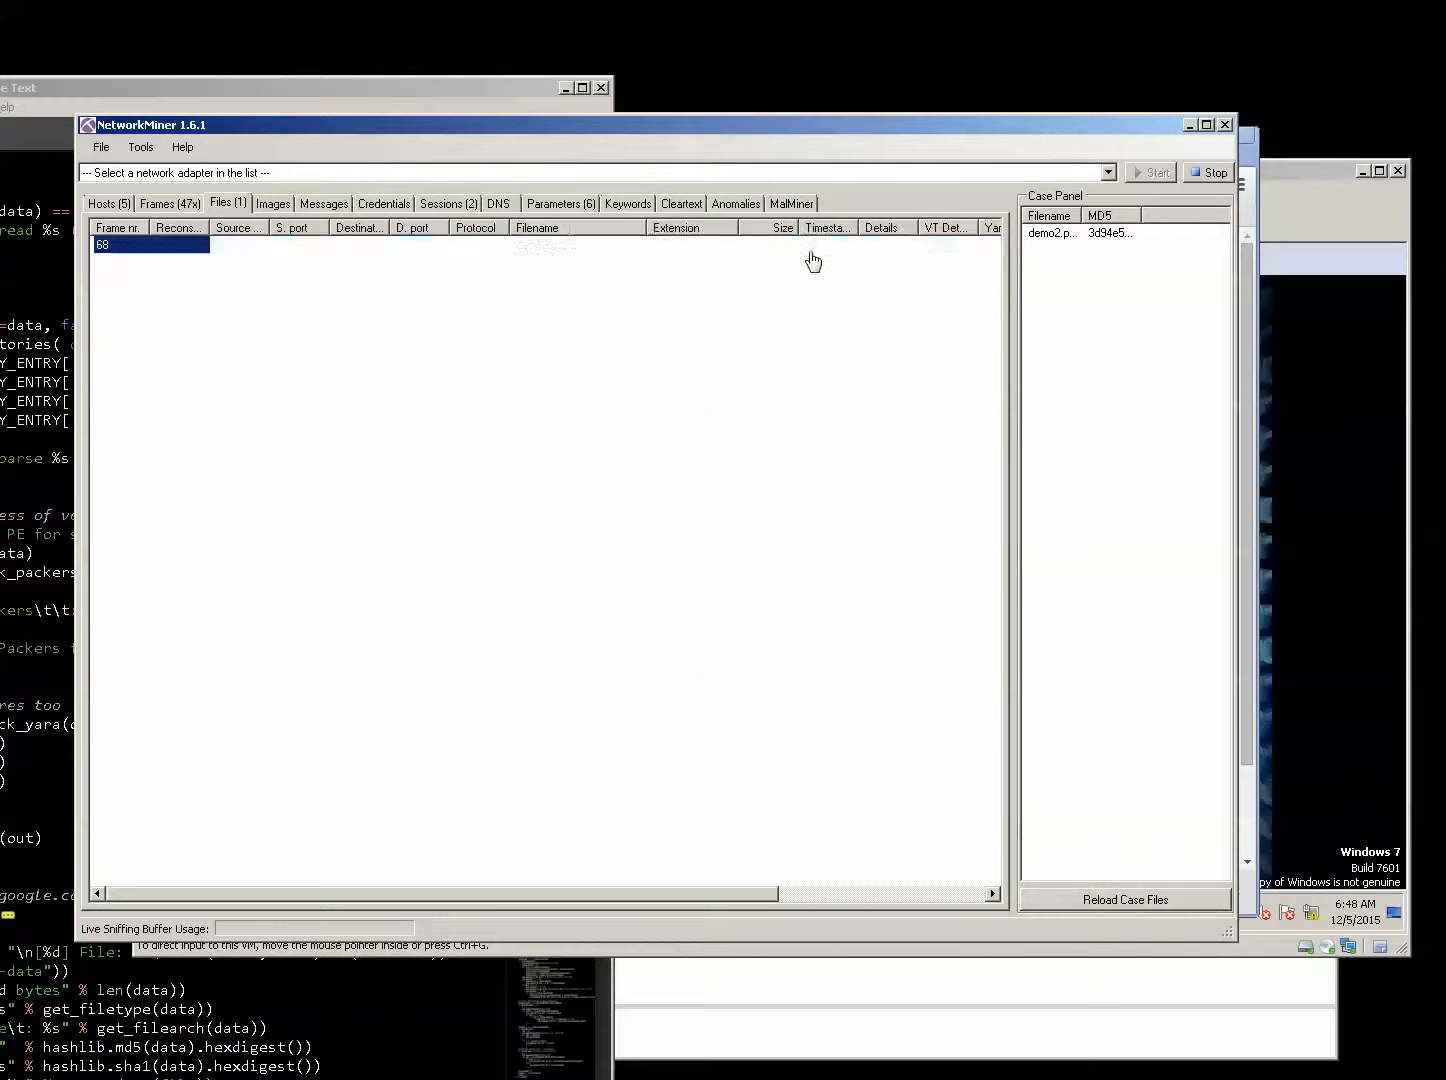
{"action": "left_click", "coordinate": [790, 203]}
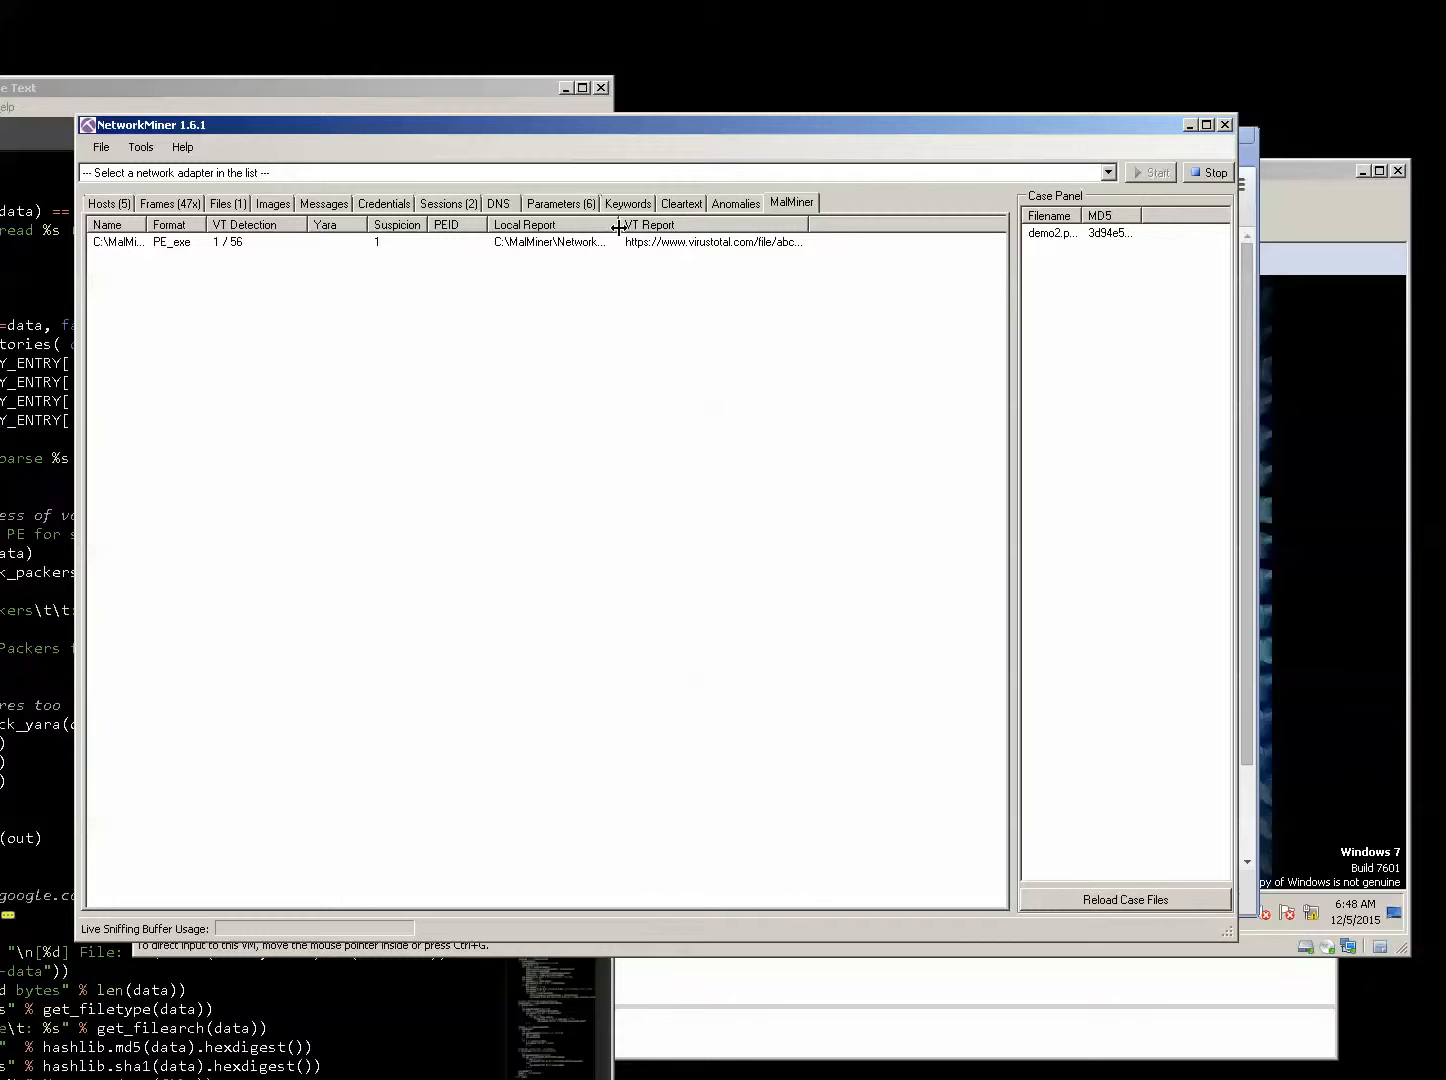
Widen the Local Report and Format columns and slightly narrow the Name column in the MalMiner results.
{"action": "left_click_drag", "start_coordinate": [618, 224], "coordinate": [640, 224]}
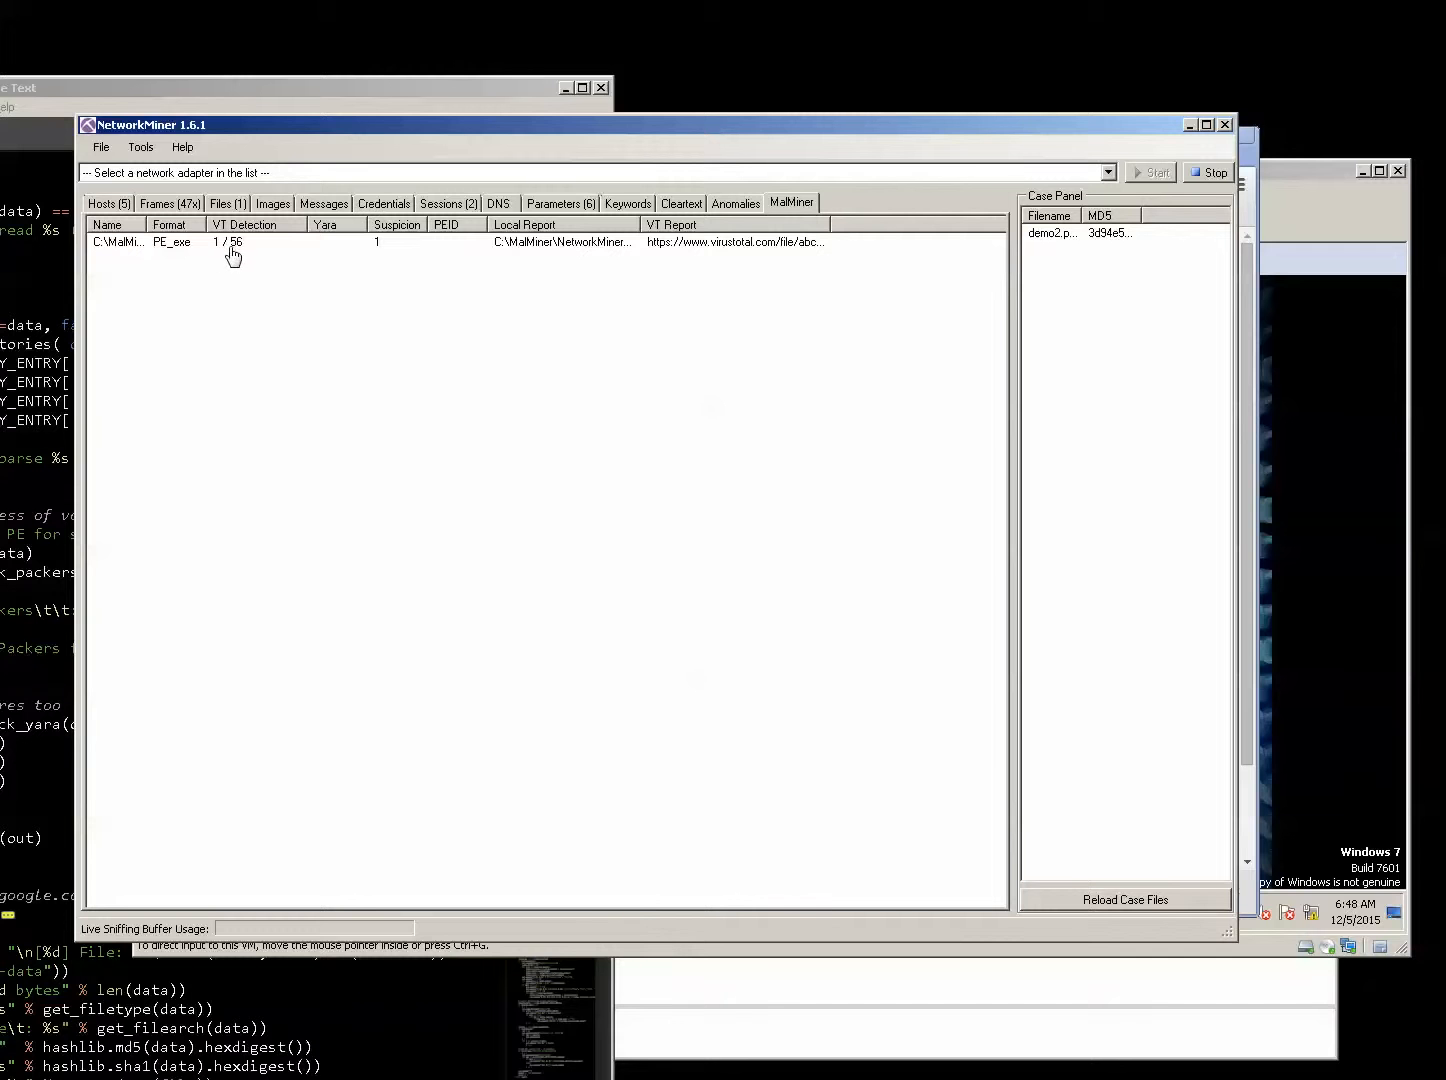
{"action": "left_click_drag", "start_coordinate": [201, 224], "coordinate": [250, 224]}
{"action": "left_click", "coordinate": [181, 246]}
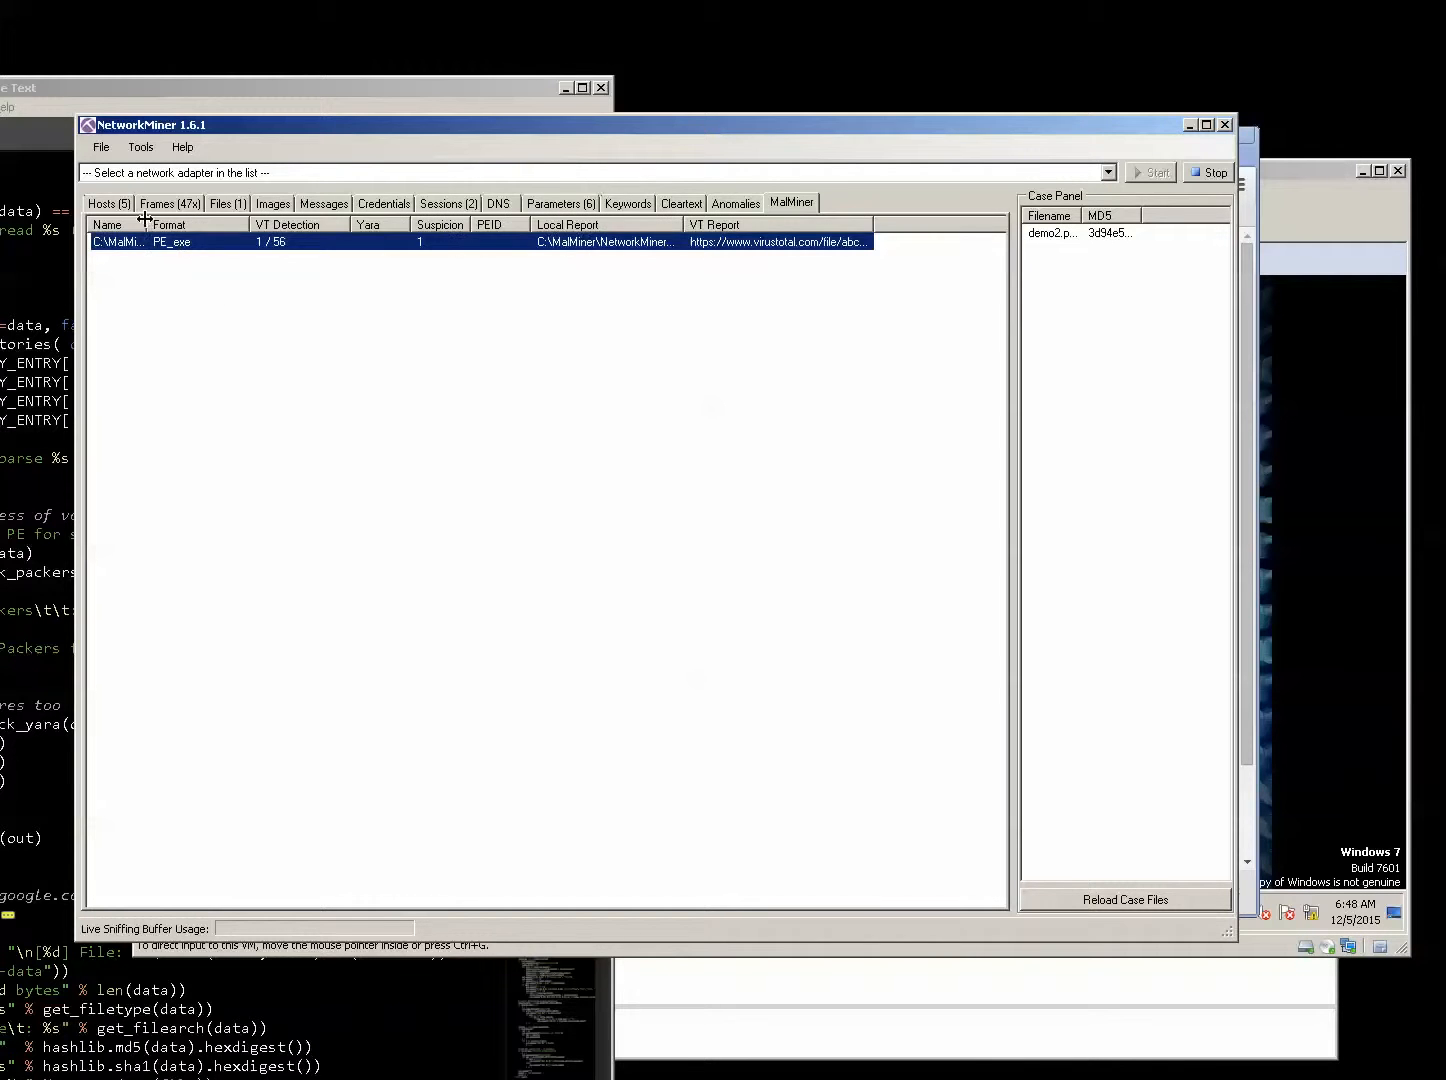
{"action": "mouse_move", "coordinate": [147, 224]}
{"action": "left_mouse_down"}
{"action": "mouse_move", "coordinate": [440, 229]}
{"action": "mouse_move", "coordinate": [142, 225]}
{"action": "left_mouse_up"}
{"action": "left_click", "coordinate": [405, 478]}
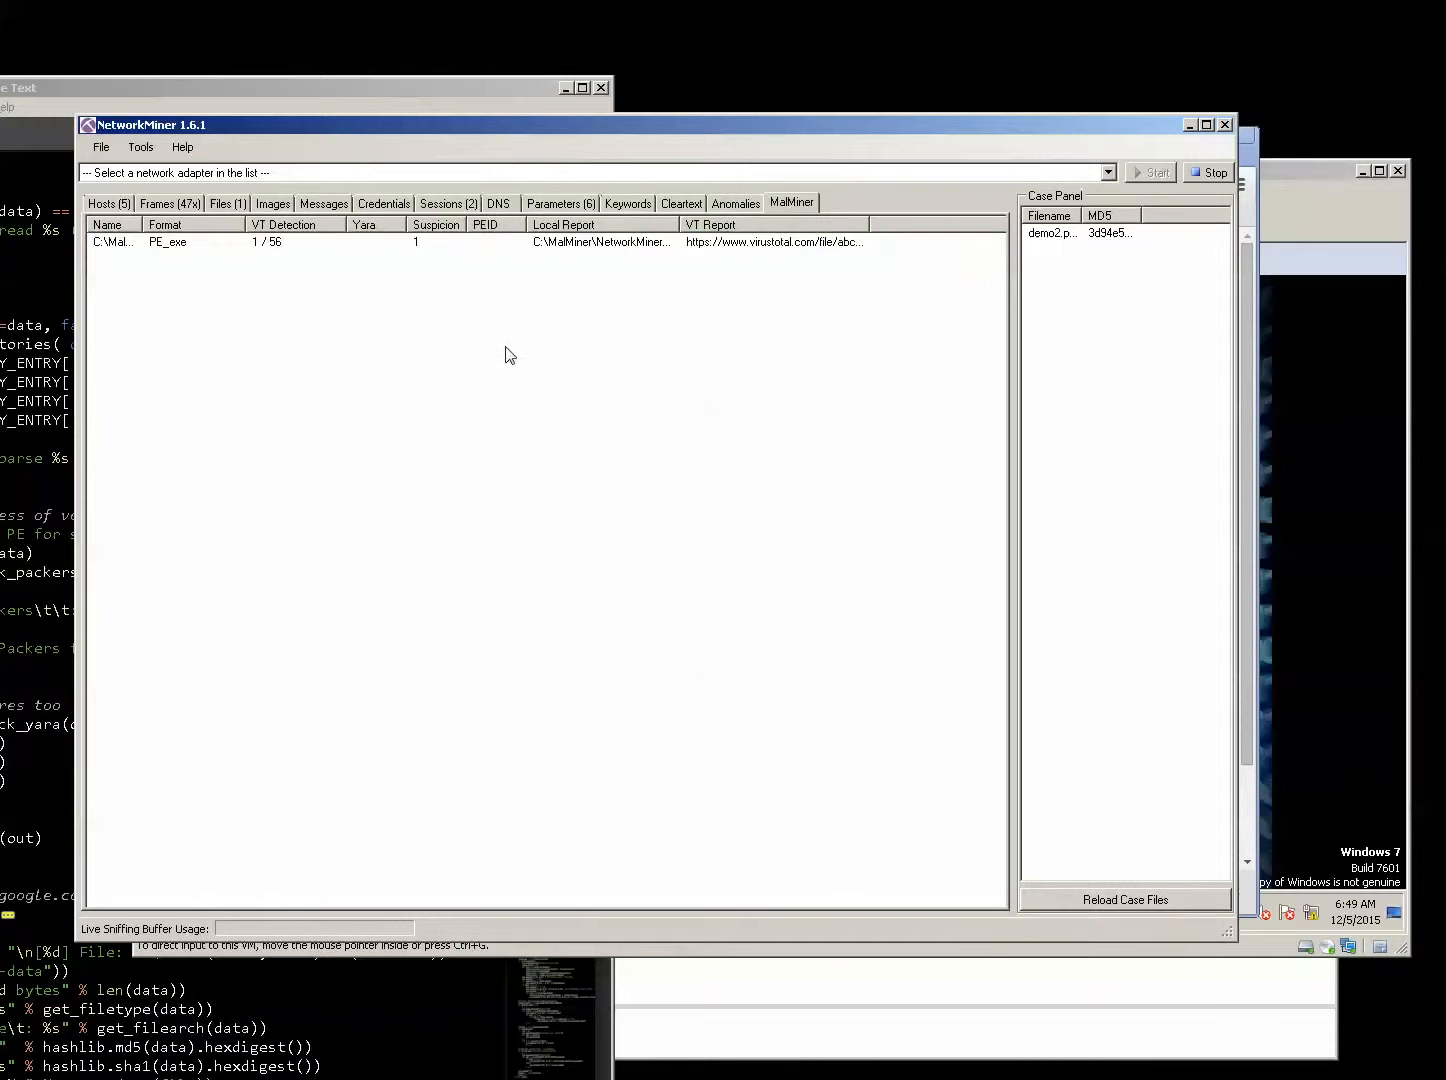
Get the VT results for the putty.exe entry and examine the antivirus detections in the VirusTotal report.
{"action": "right_click", "coordinate": [585, 244]}
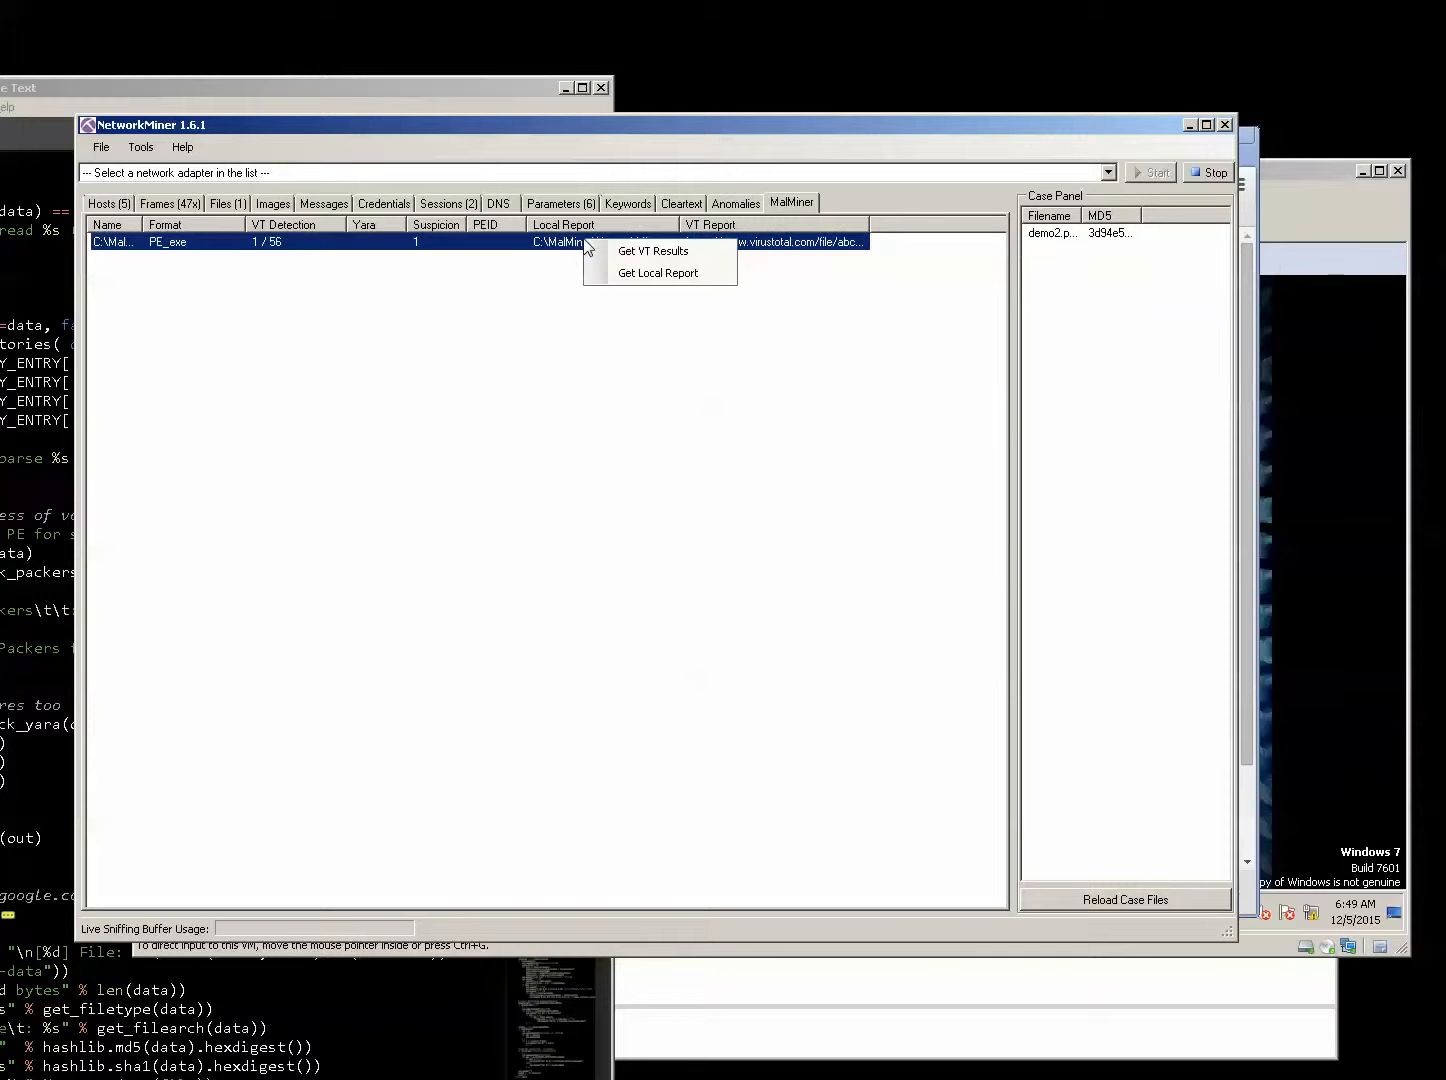
{"action": "left_click", "coordinate": [634, 253]}
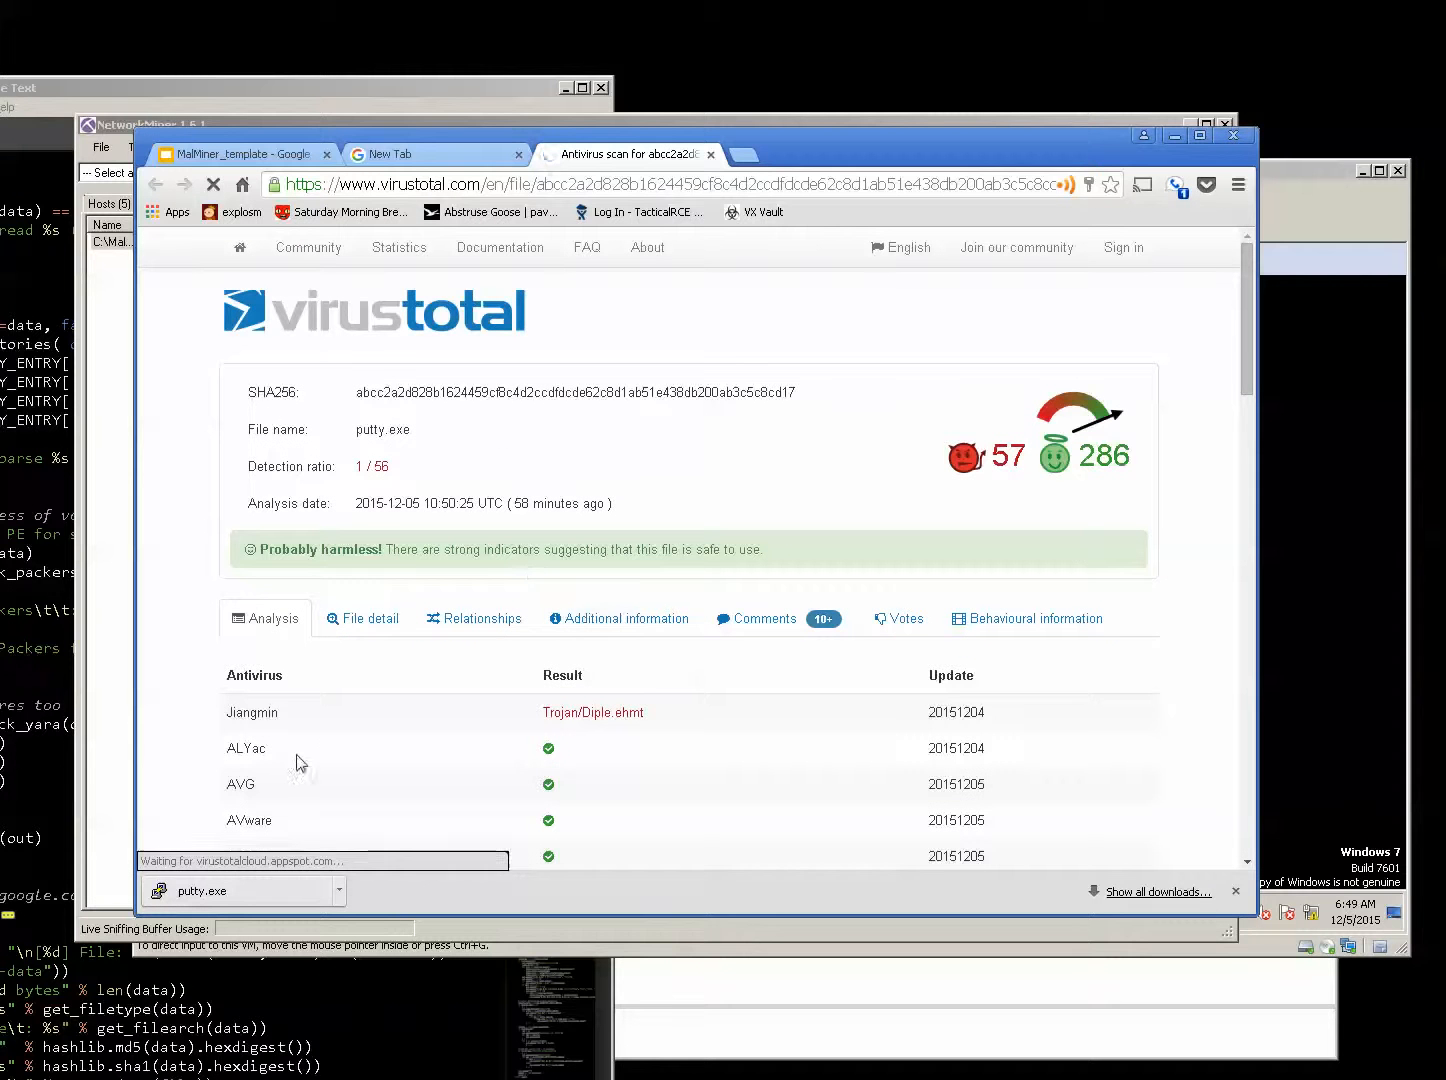
{"action": "left_click_drag", "start_coordinate": [292, 722], "coordinate": [255, 700]}
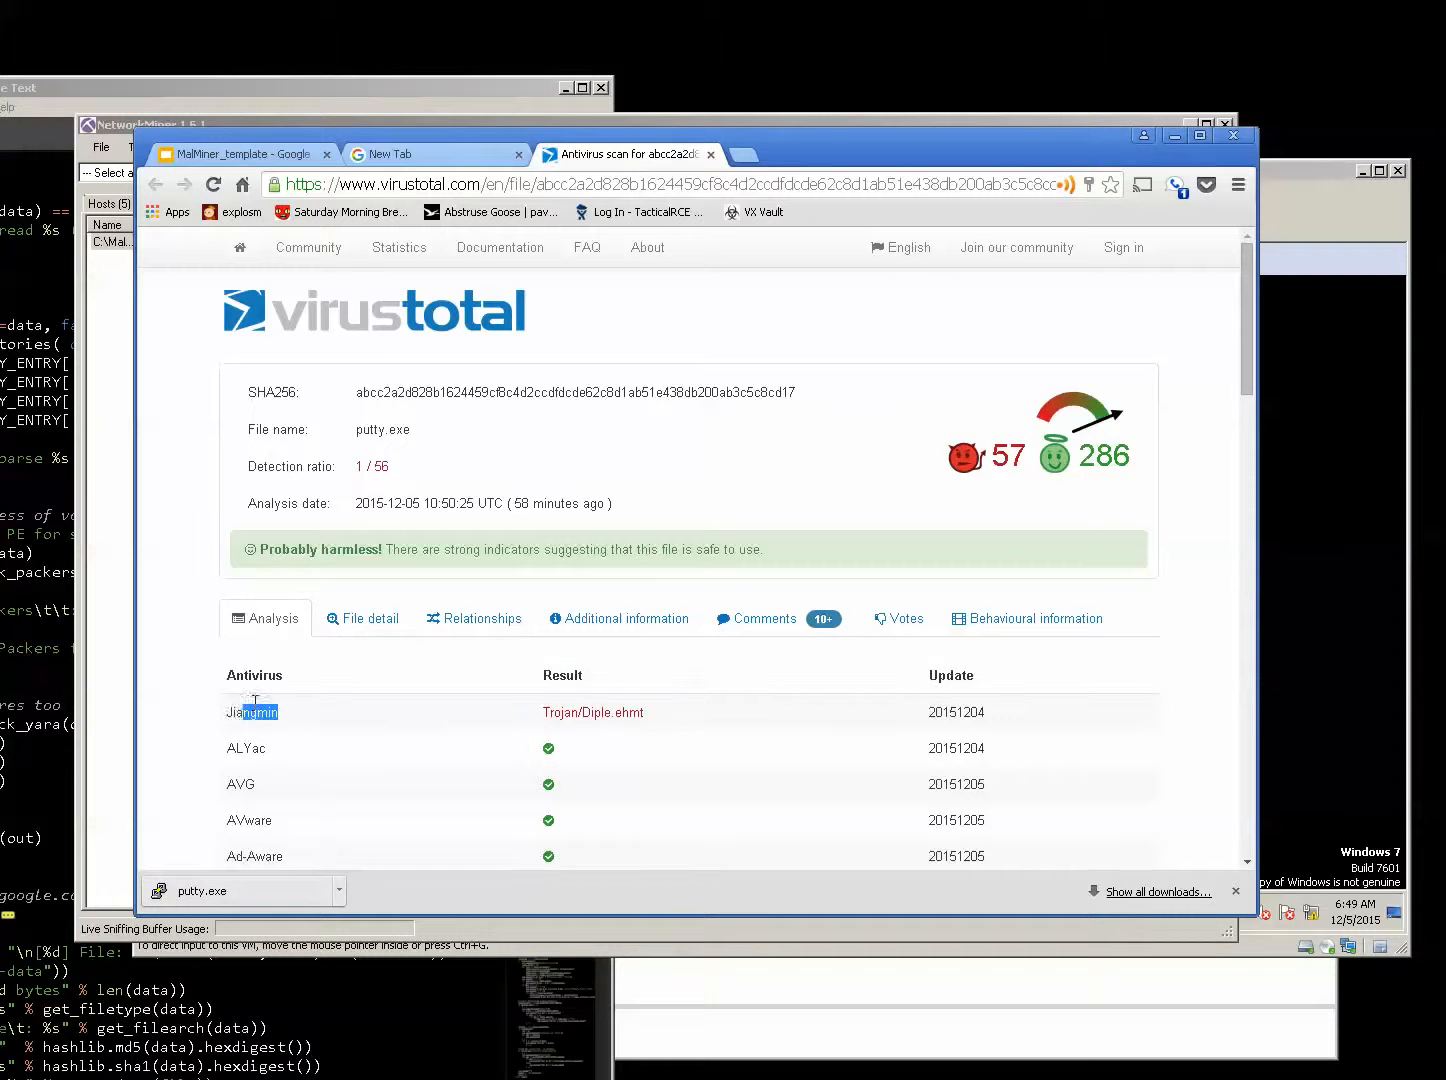
{"action": "left_click", "coordinate": [353, 727]}
{"action": "scroll", "coordinate": [691, 691], "scroll_direction": "down", "scroll_amount": 20}
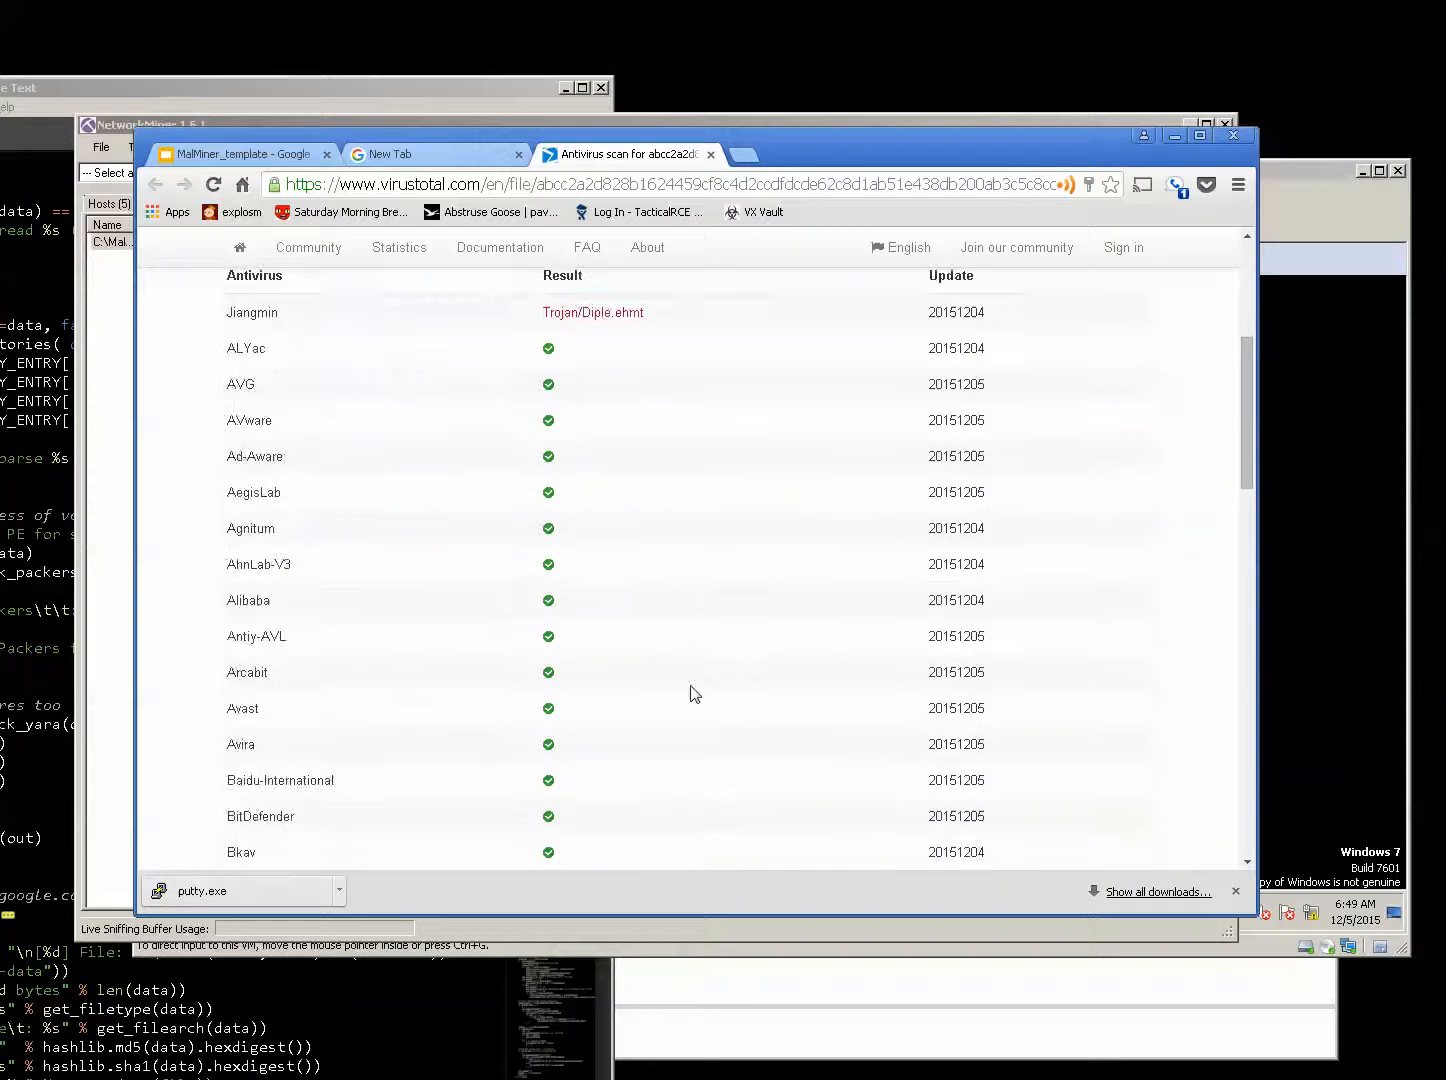
{"action": "scroll", "coordinate": [678, 609], "scroll_direction": "up", "scroll_amount": 20}
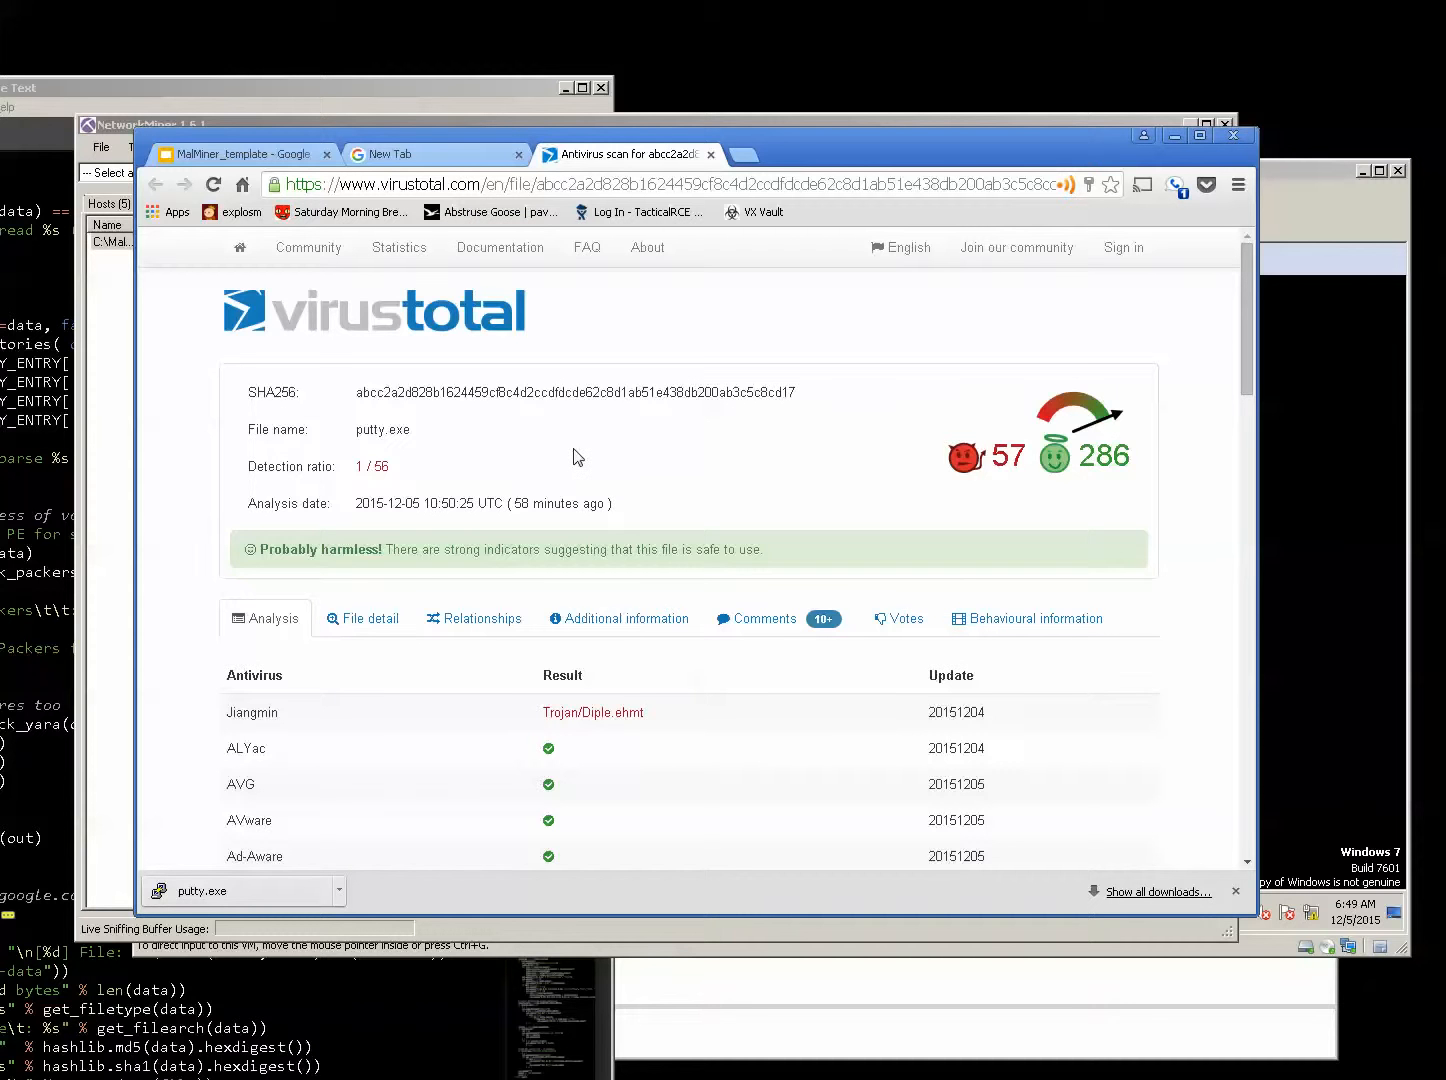
{"action": "scroll", "coordinate": [615, 675], "scroll_direction": "down", "scroll_amount": 2}
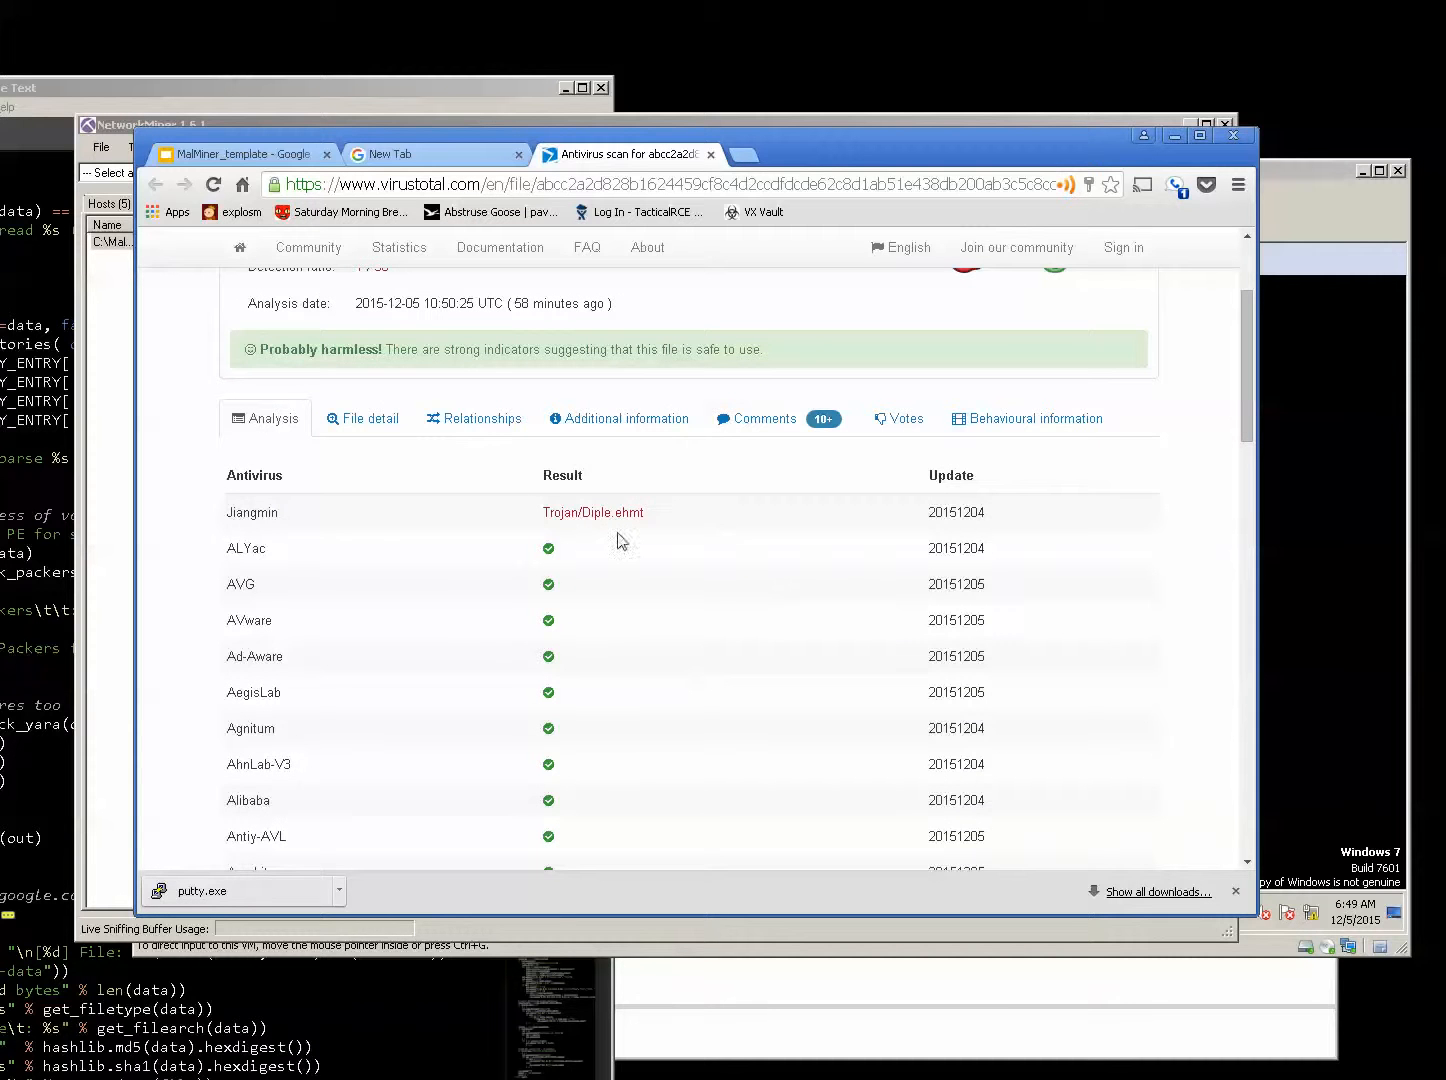
{"action": "scroll", "coordinate": [570, 604], "scroll_direction": "up", "scroll_amount": 2}
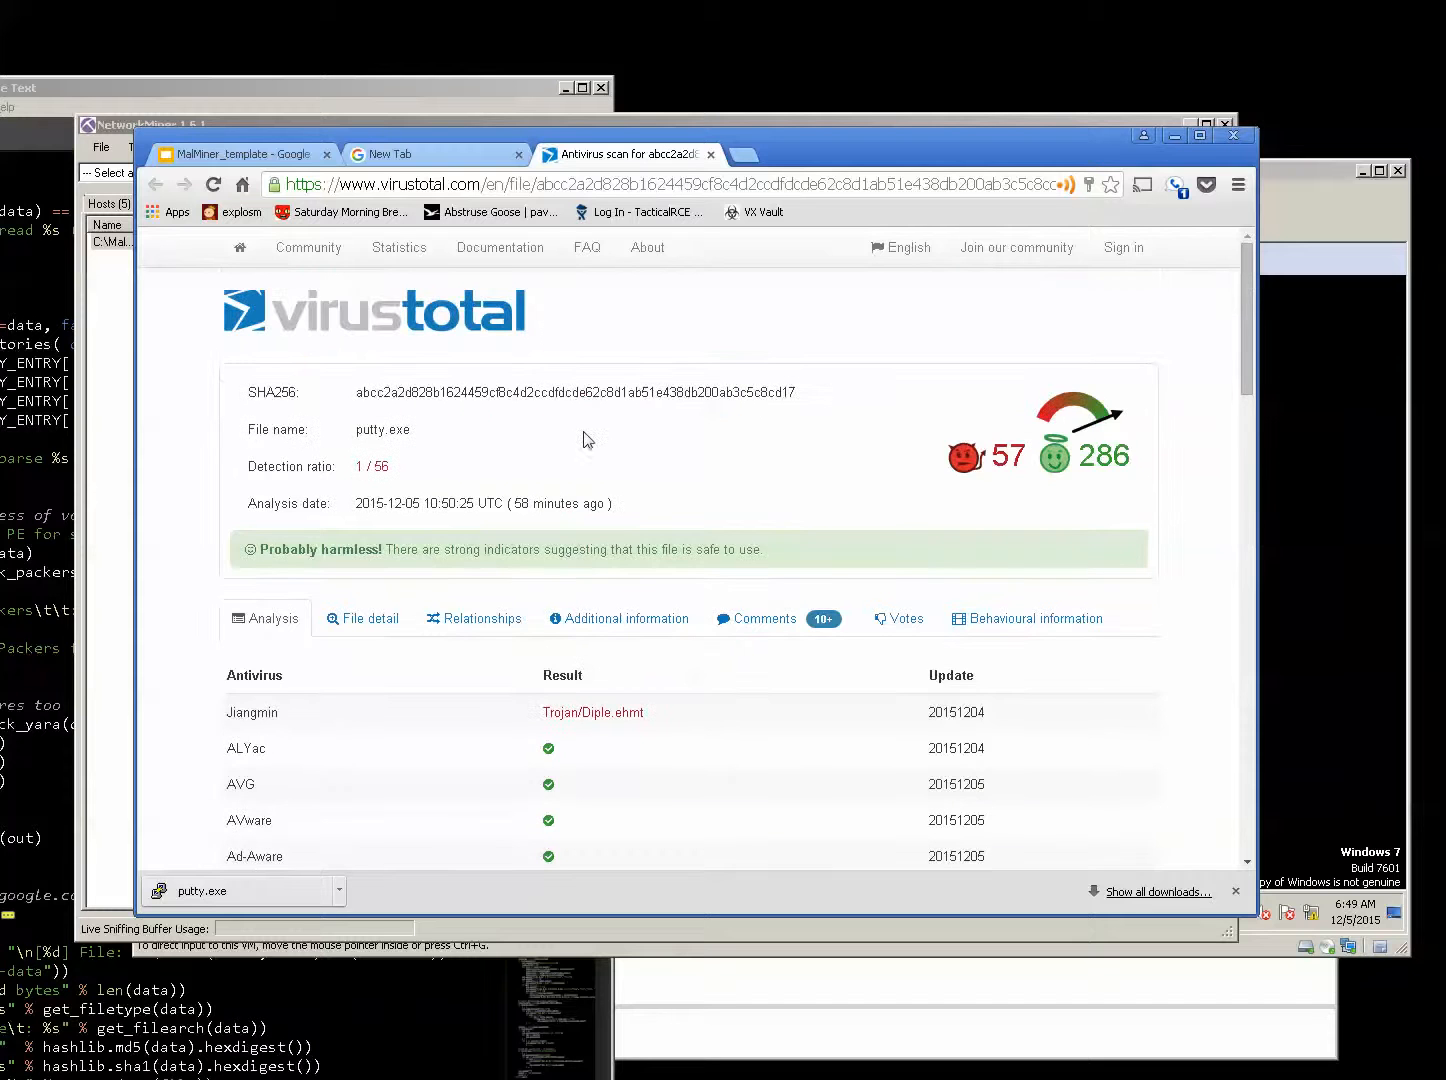
Switch back to NetworkMiner and examine the putty.exe entry's available reports and Yara result in MalMiner.
{"action": "key", "text": "alt+Tab"}
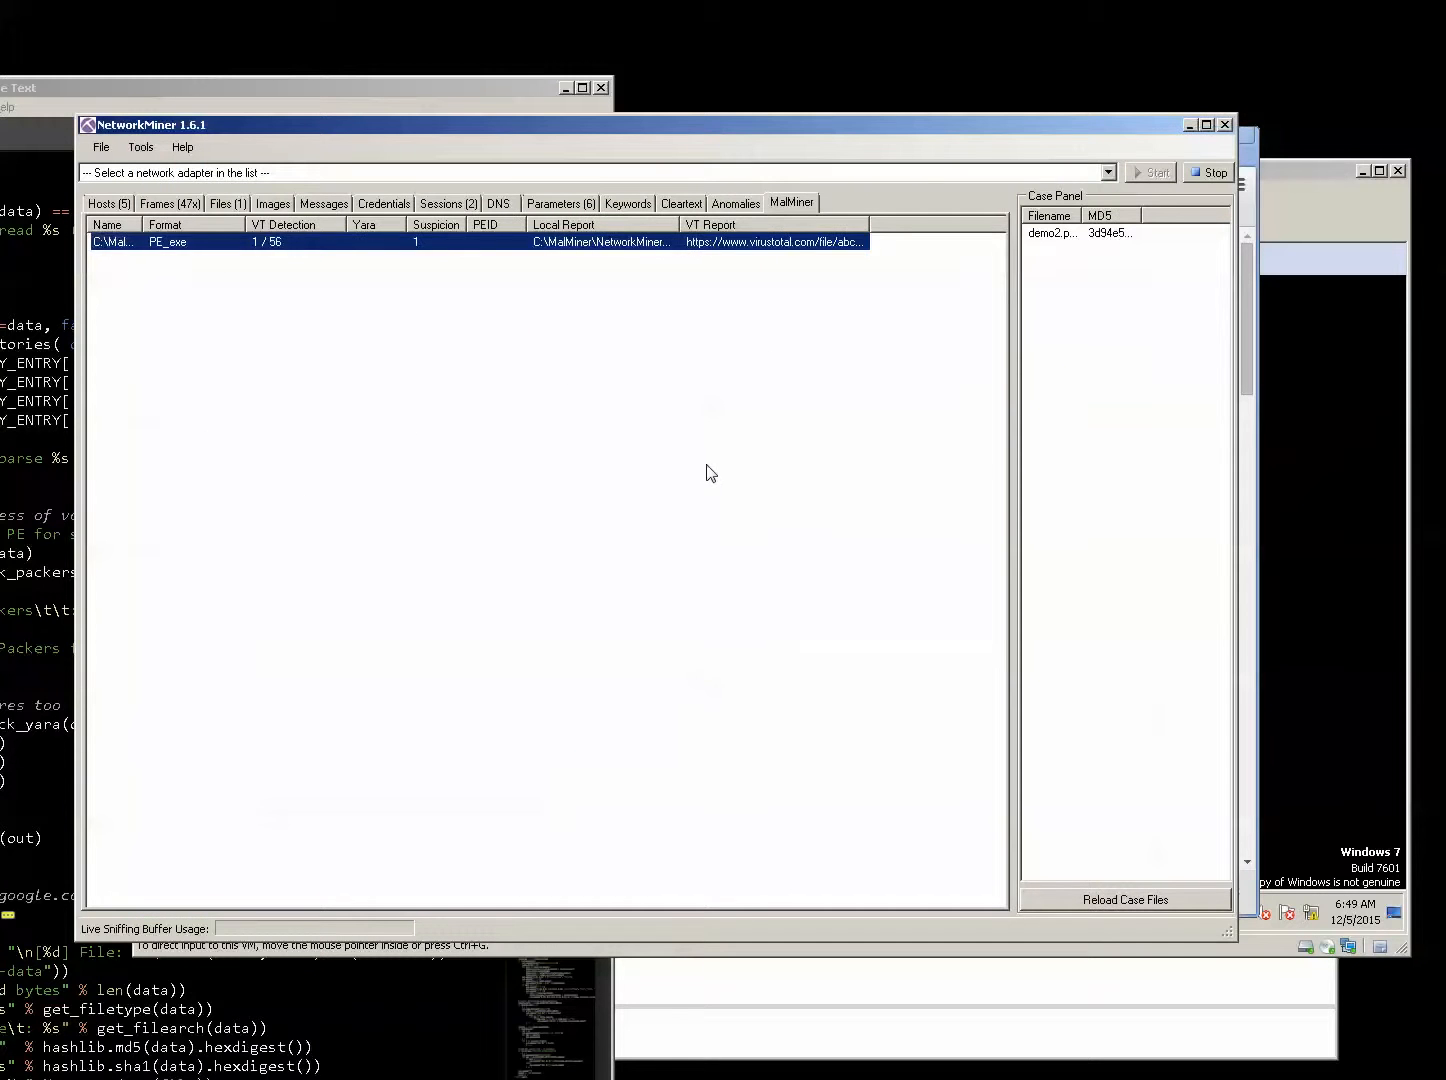
{"action": "left_click", "coordinate": [542, 294]}
{"action": "left_click", "coordinate": [557, 247]}
{"action": "right_click", "coordinate": [557, 247]}
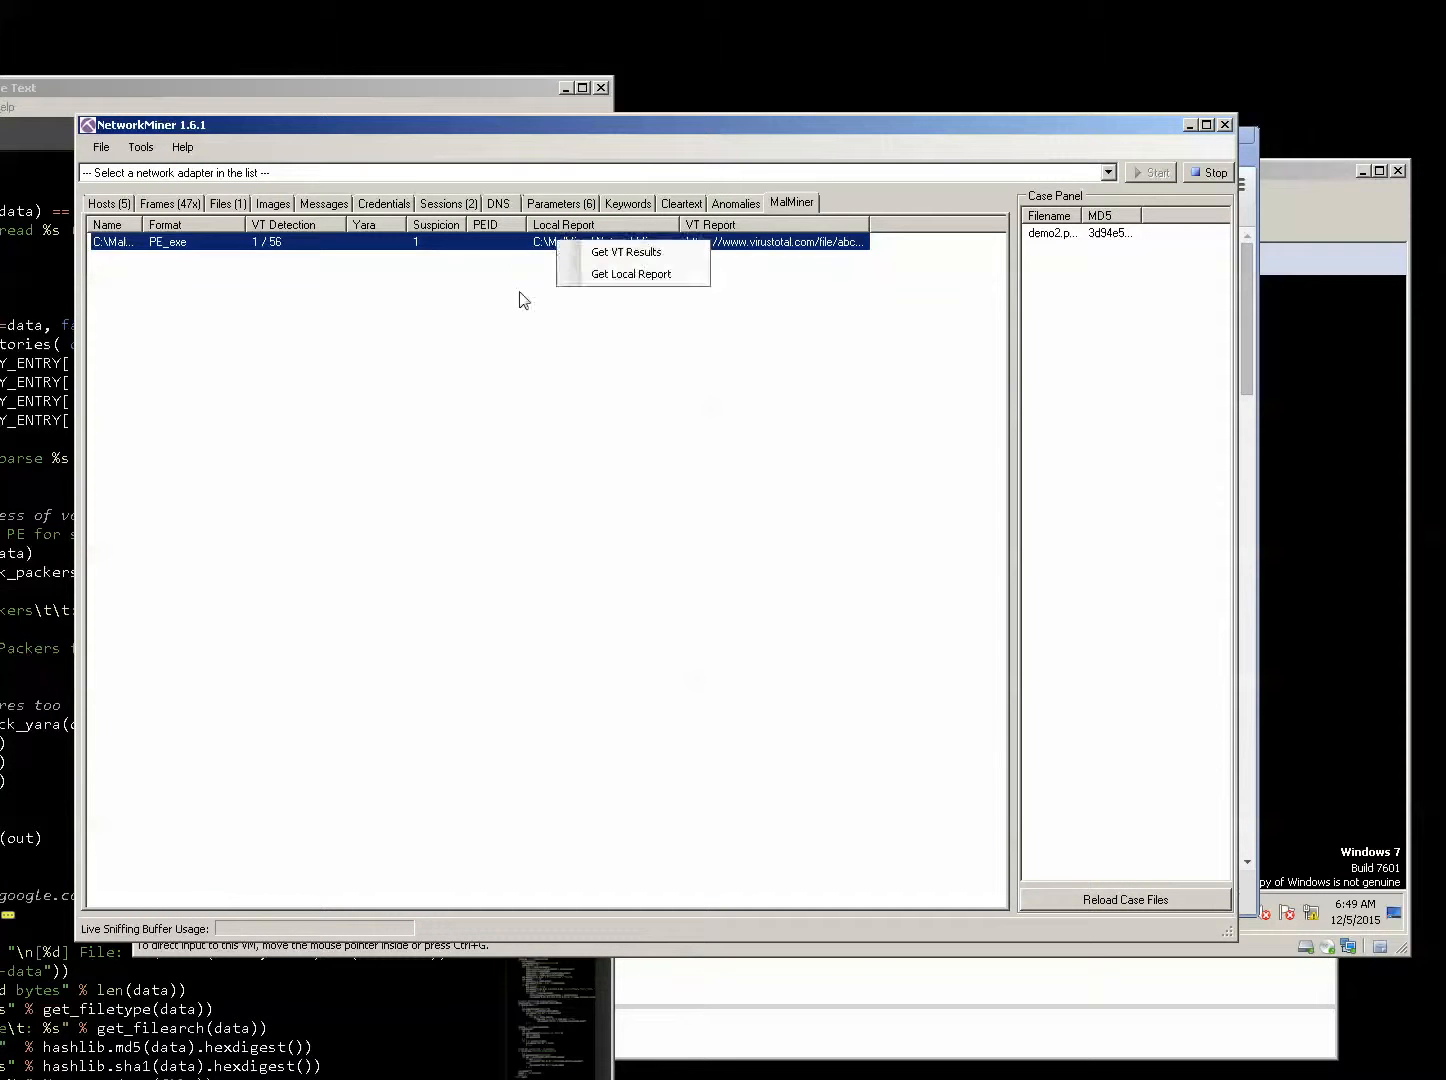
{"action": "left_click", "coordinate": [521, 316]}
{"action": "left_click", "coordinate": [376, 249]}
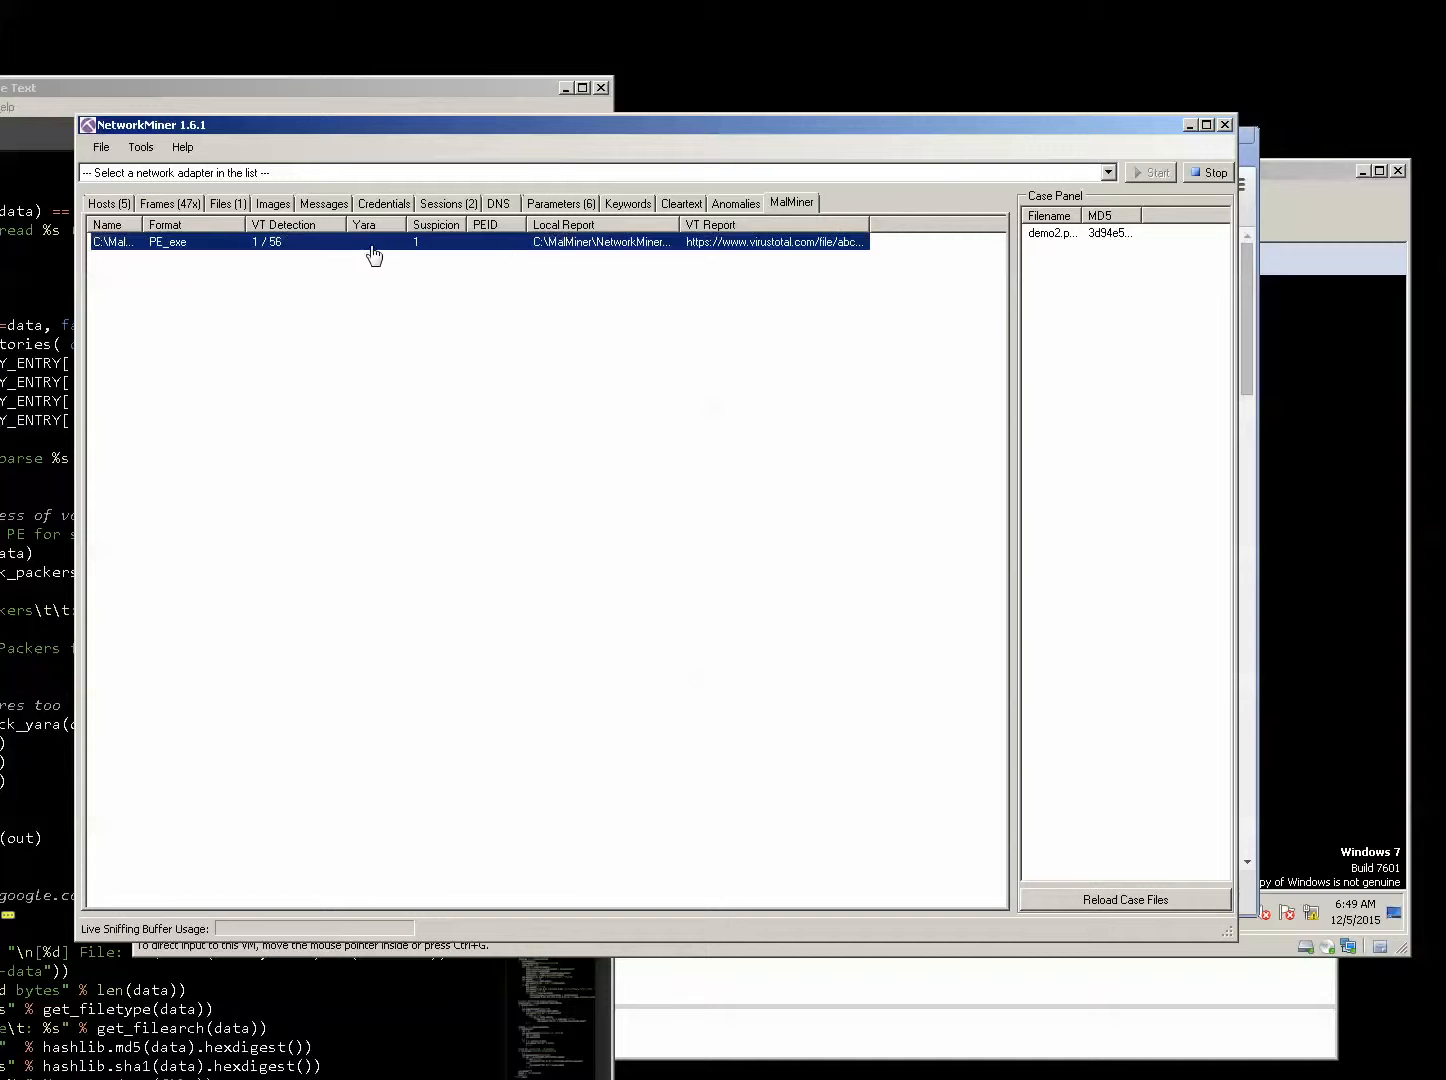
Open the local report folder of the putty.exe entry and open pescan_results.txt with Sublime Text, repositioning its window into view.
{"action": "left_click", "coordinate": [500, 355]}
{"action": "left_click", "coordinate": [578, 242]}
{"action": "right_click", "coordinate": [578, 242]}
{"action": "left_click", "coordinate": [652, 273]}
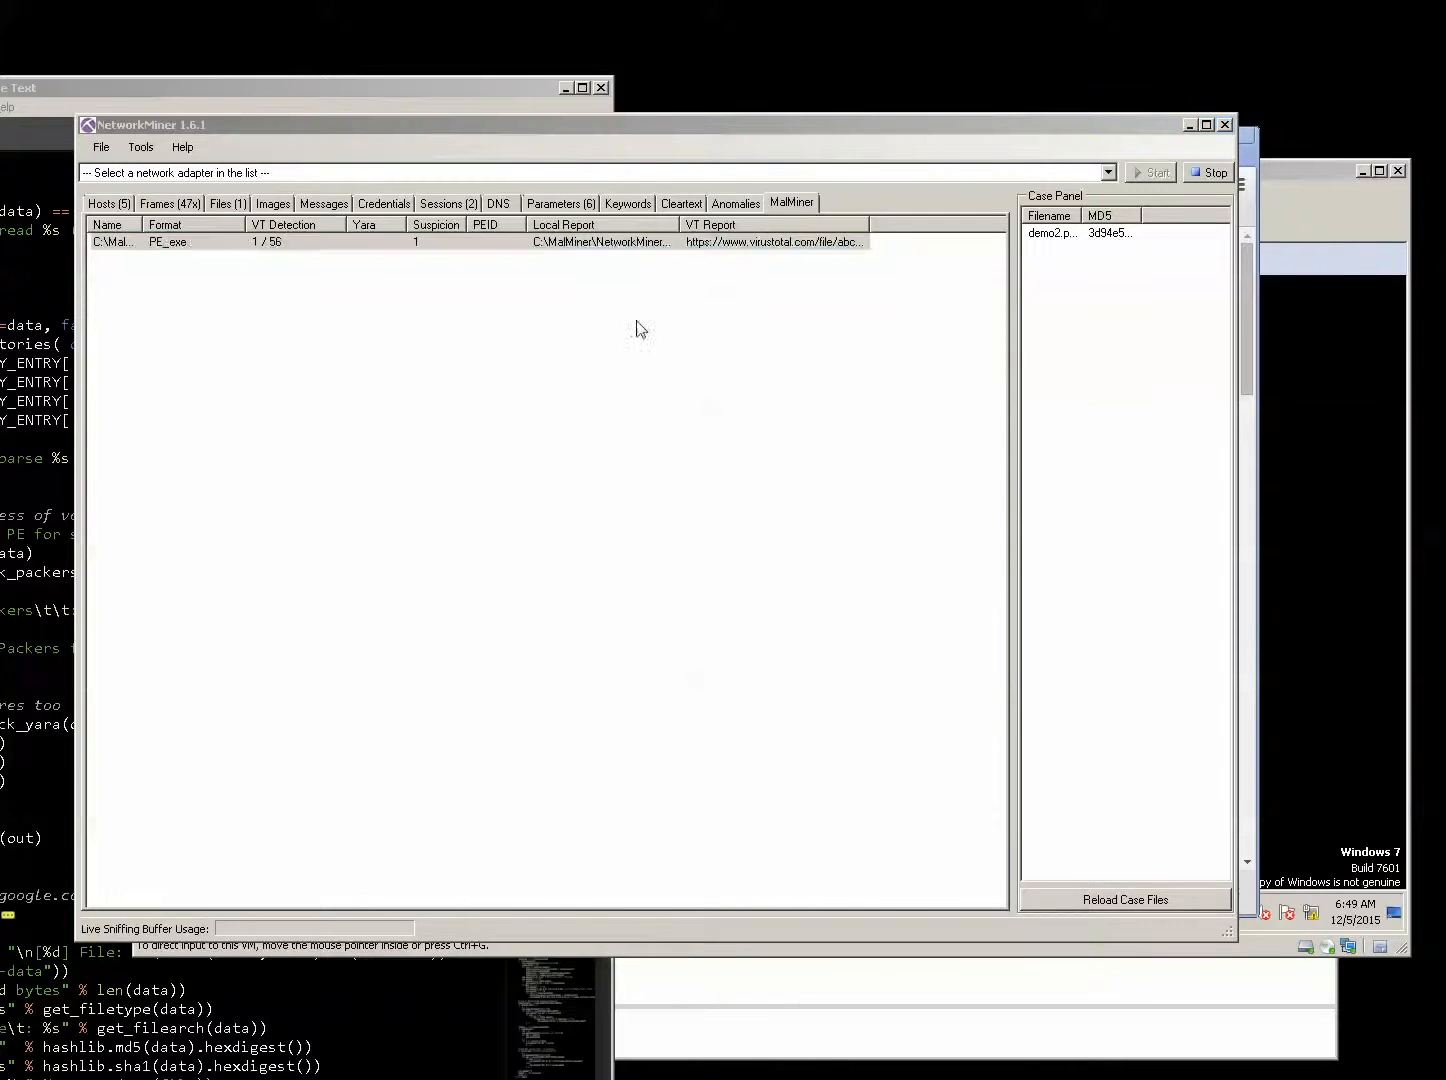
{"action": "left_click", "coordinate": [397, 392]}
{"action": "right_click", "coordinate": [396, 396]}
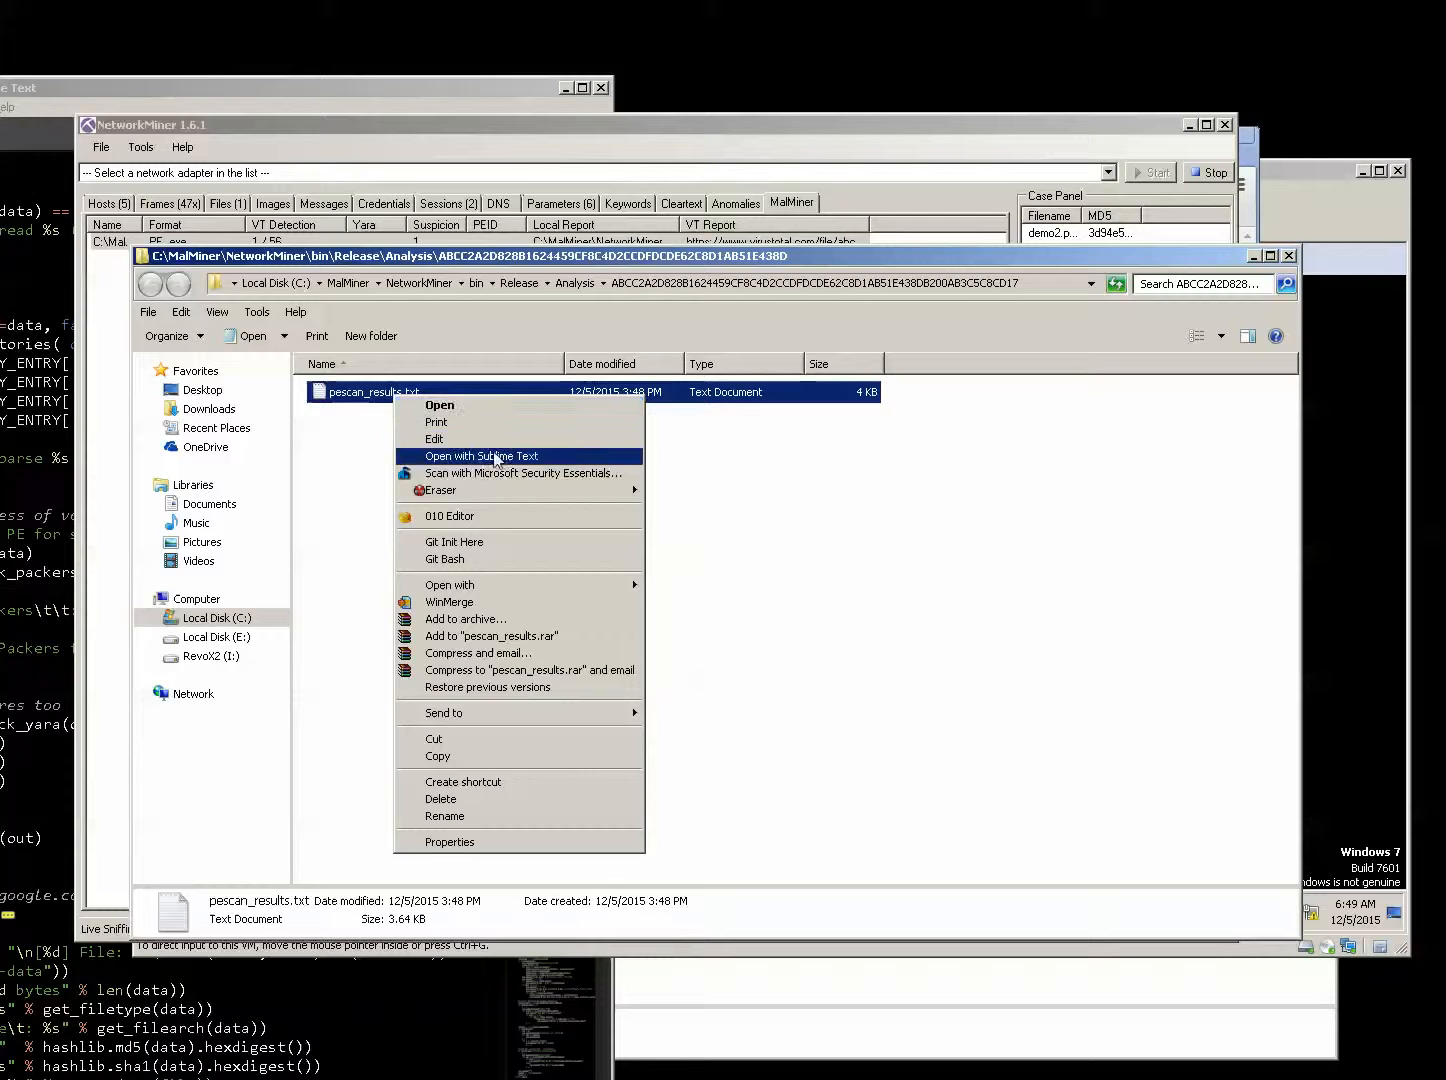
{"action": "left_click", "coordinate": [492, 456]}
{"action": "left_click_drag", "start_coordinate": [391, 88], "coordinate": [956, 61]}
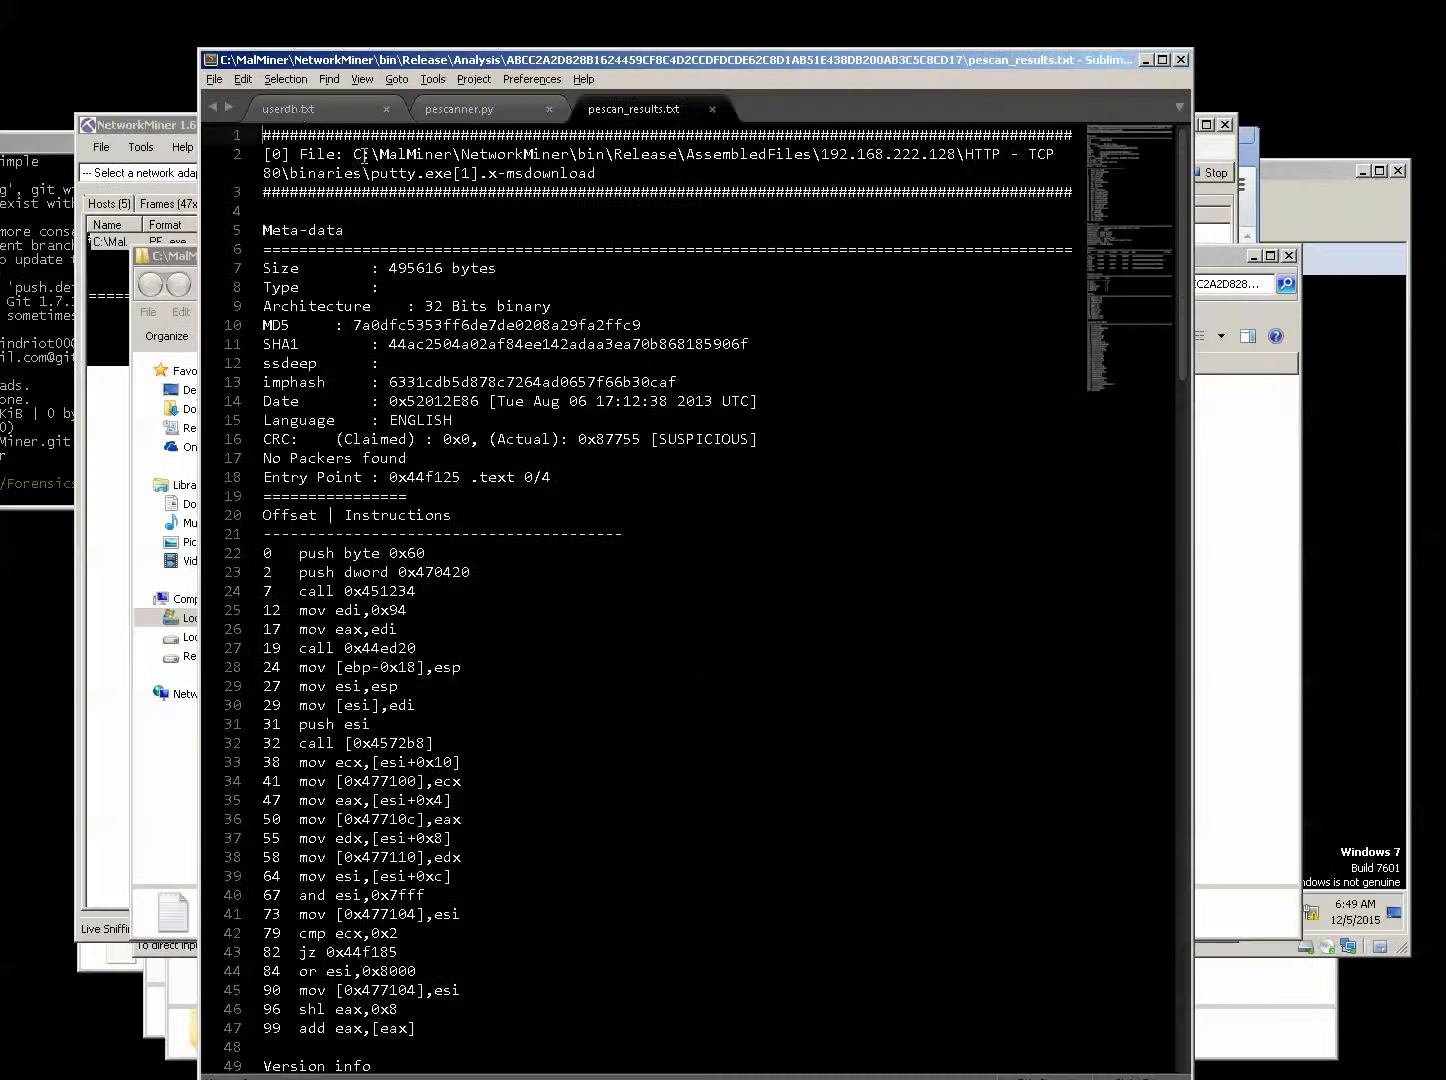
Close the userdb.txt and pescanner.py files, keeping only pescan_results.txt open.
{"action": "right_click", "coordinate": [299, 112]}
{"action": "left_click", "coordinate": [324, 124]}
{"action": "right_click", "coordinate": [318, 118]}
{"action": "left_click", "coordinate": [342, 117]}
{"action": "right_click", "coordinate": [313, 112]}
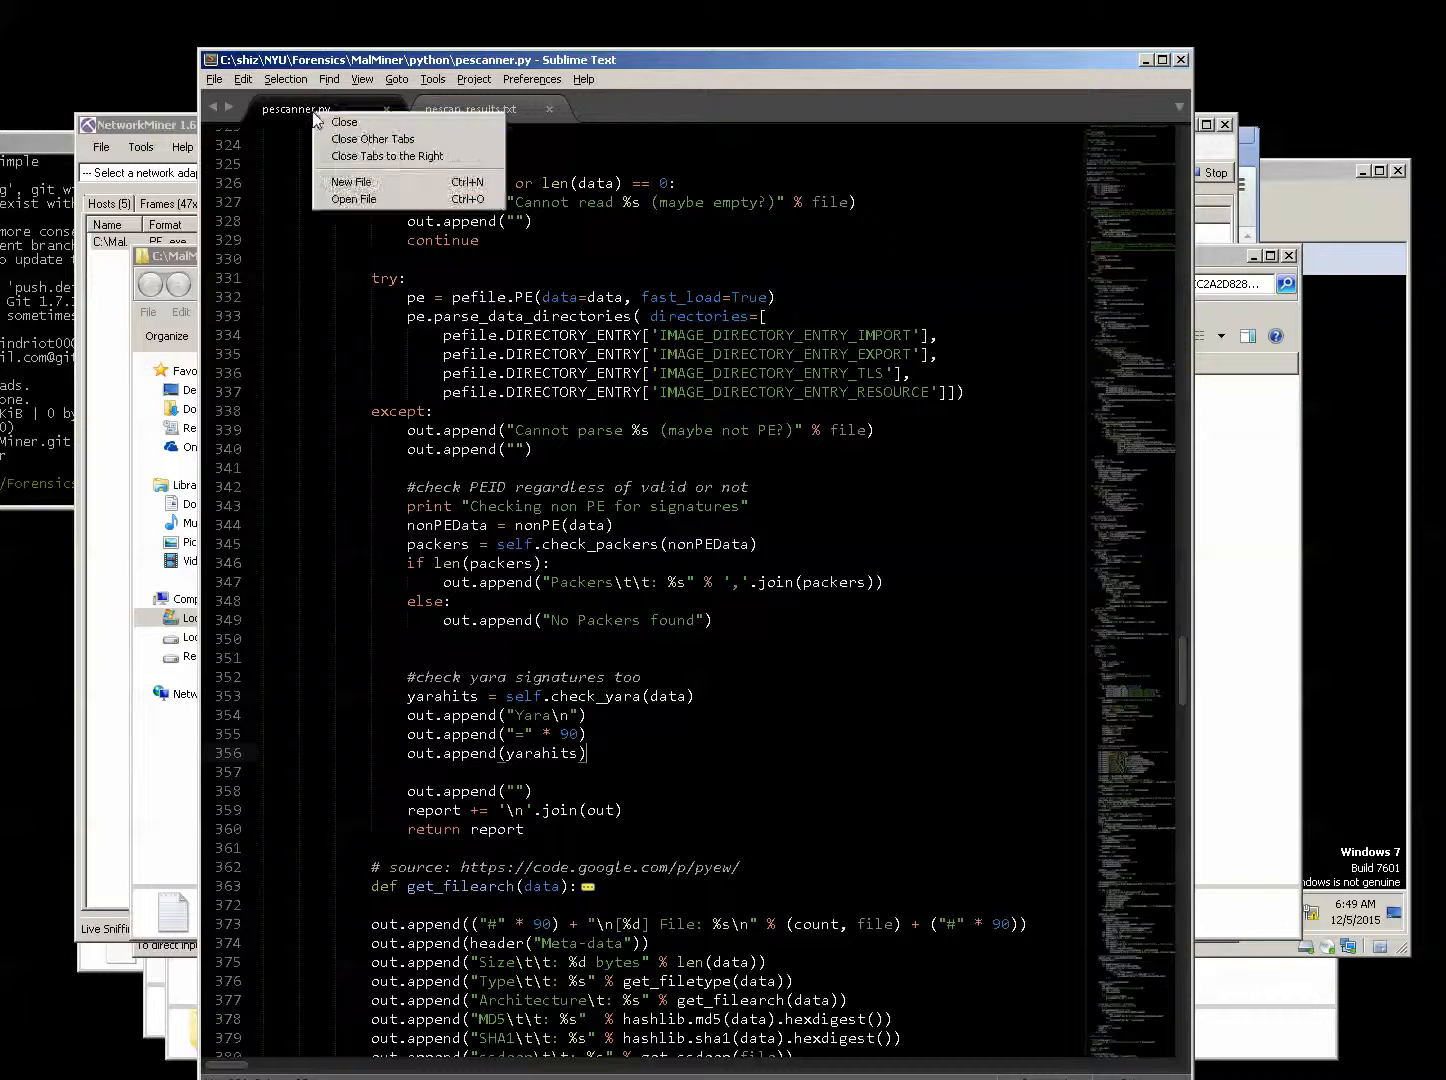
{"action": "left_click", "coordinate": [322, 121]}
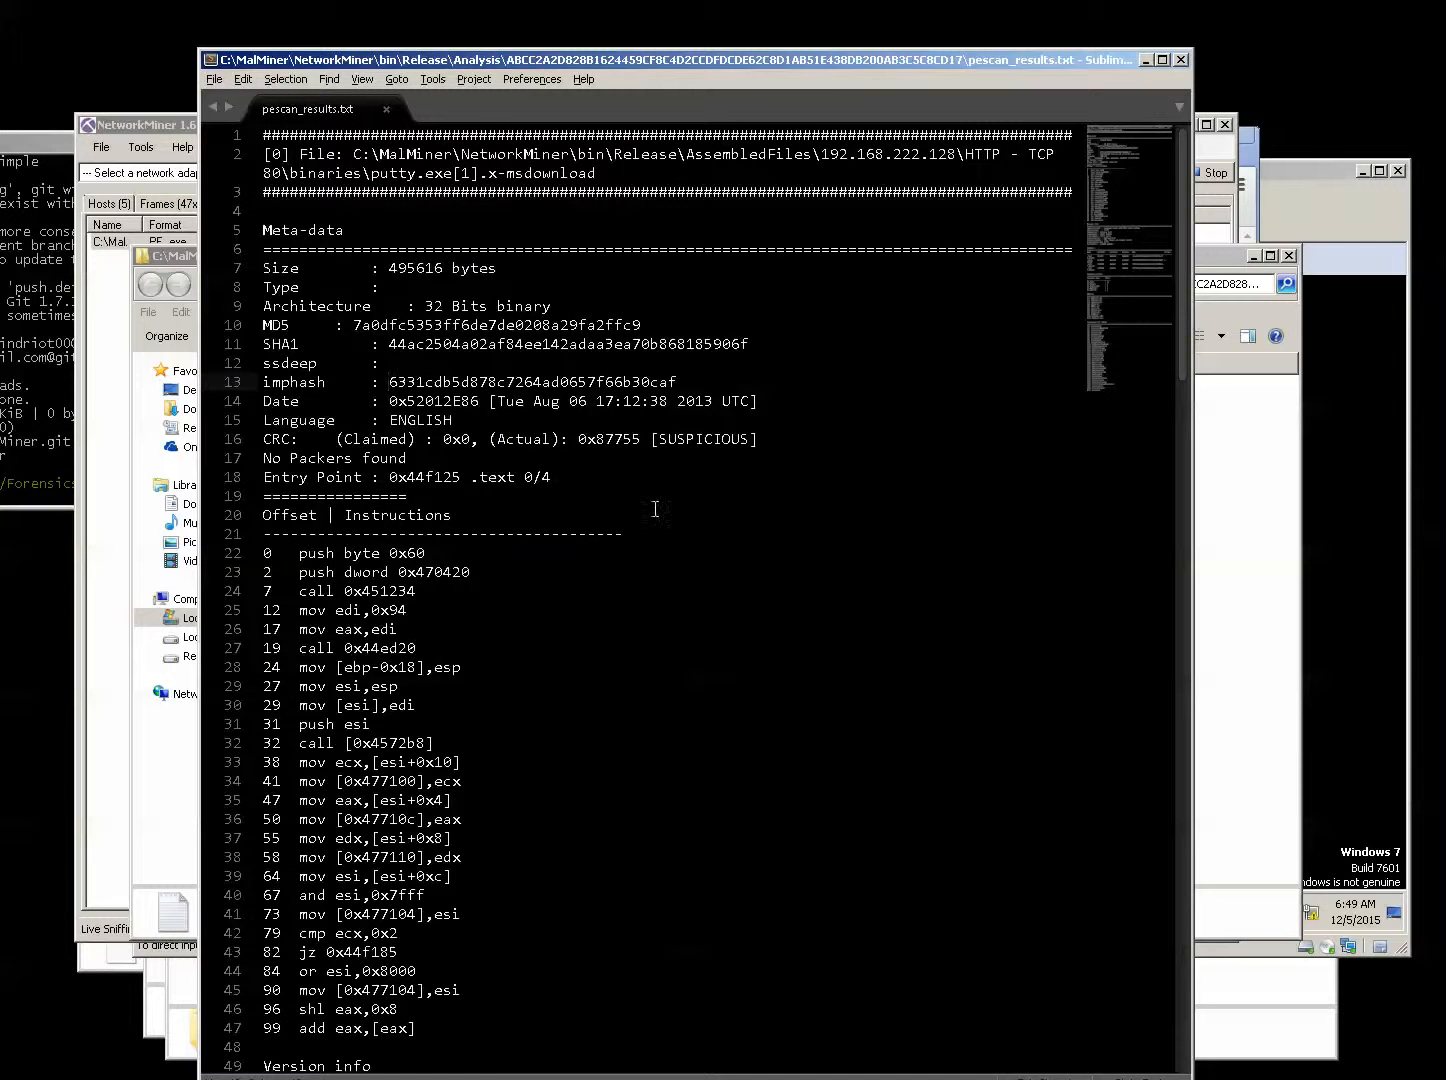
Search pescan_results.txt for "sus", examine the Suspicious IAT alerts list, and minimize the editor.
{"action": "left_click", "coordinate": [715, 587]}
{"action": "key", "text": "ctrl+f"}
{"action": "type", "text": "sus"}
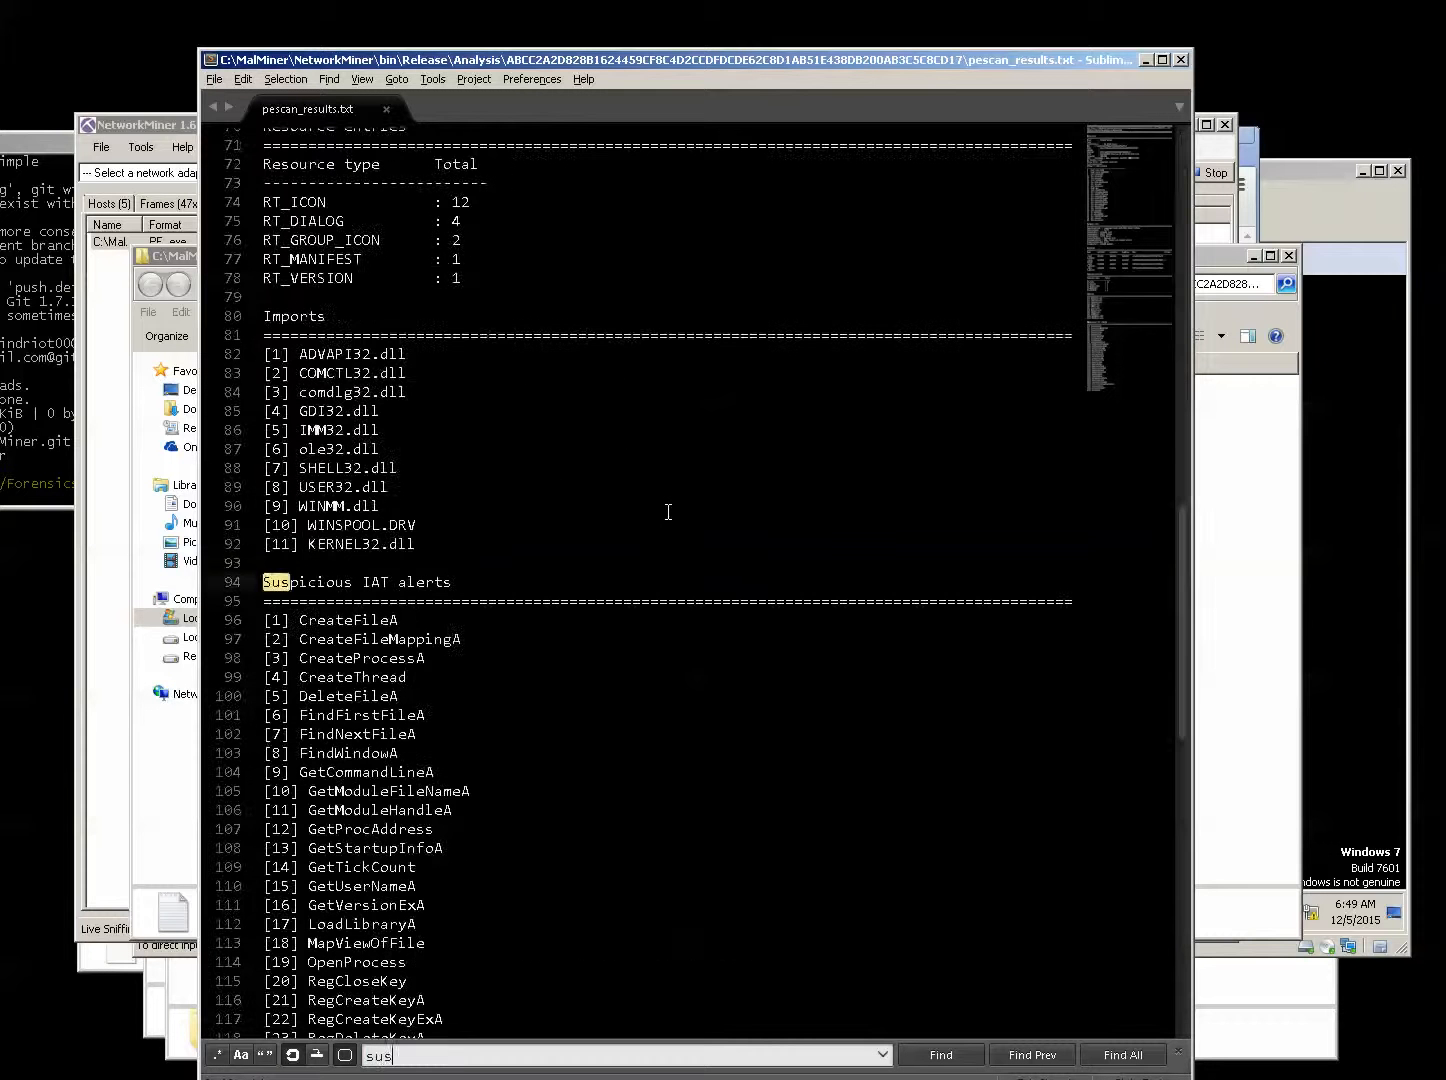
{"action": "scroll", "coordinate": [668, 512], "scroll_direction": "down", "scroll_amount": 5}
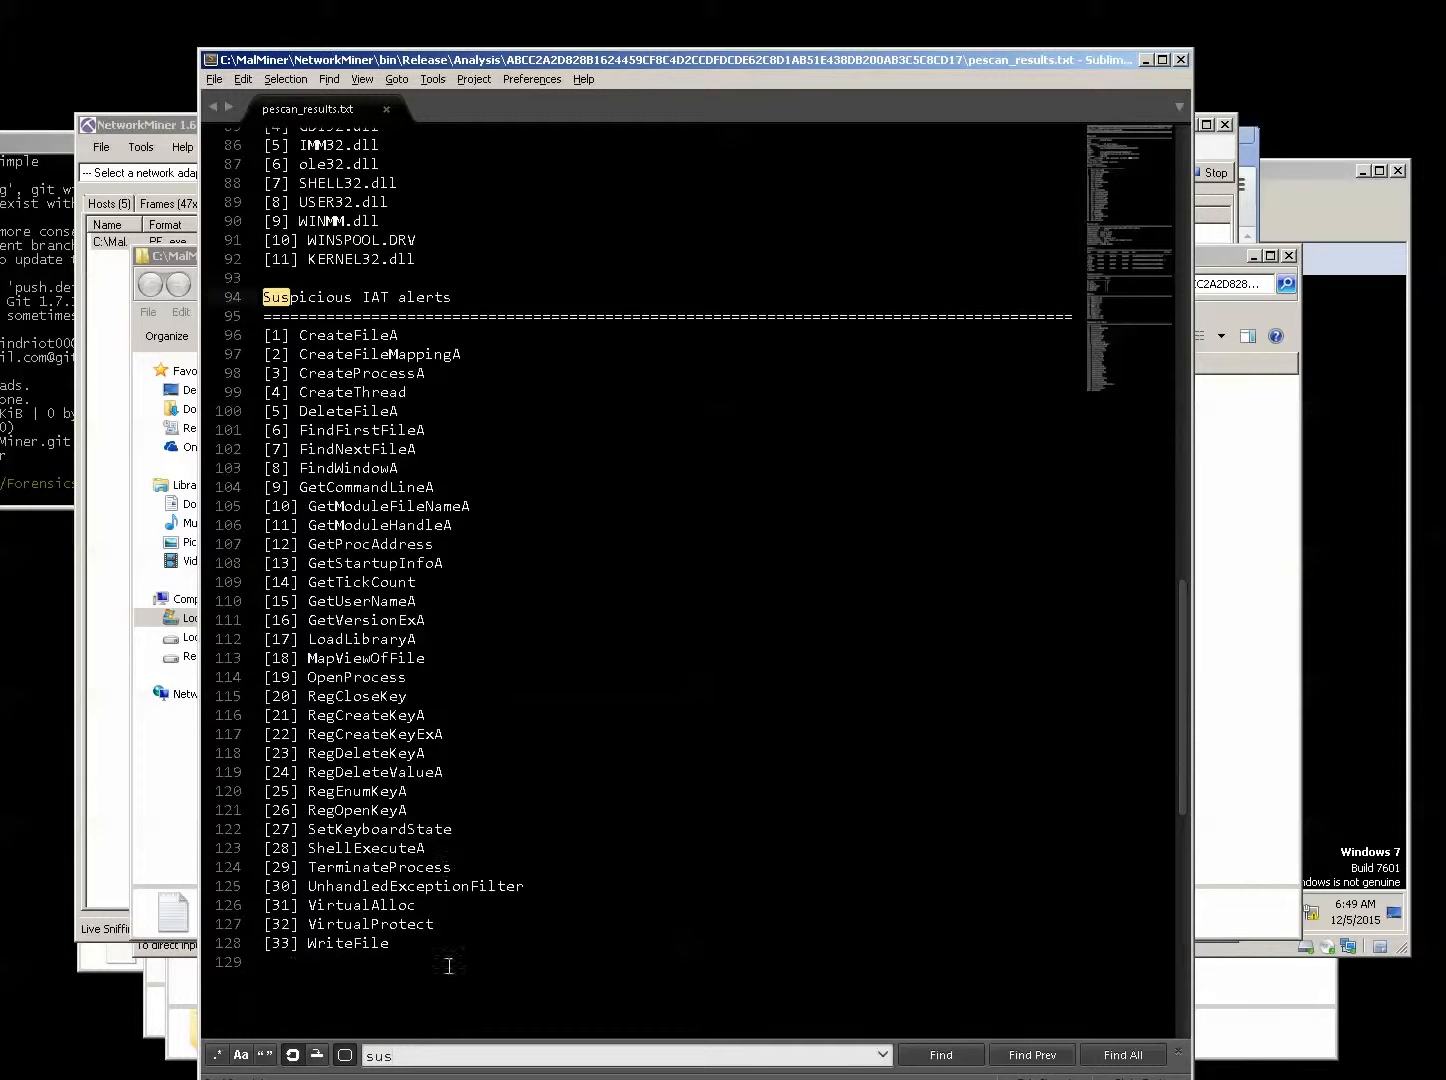
{"action": "left_click_drag", "start_coordinate": [449, 965], "coordinate": [308, 411]}
{"action": "left_click", "coordinate": [560, 525]}
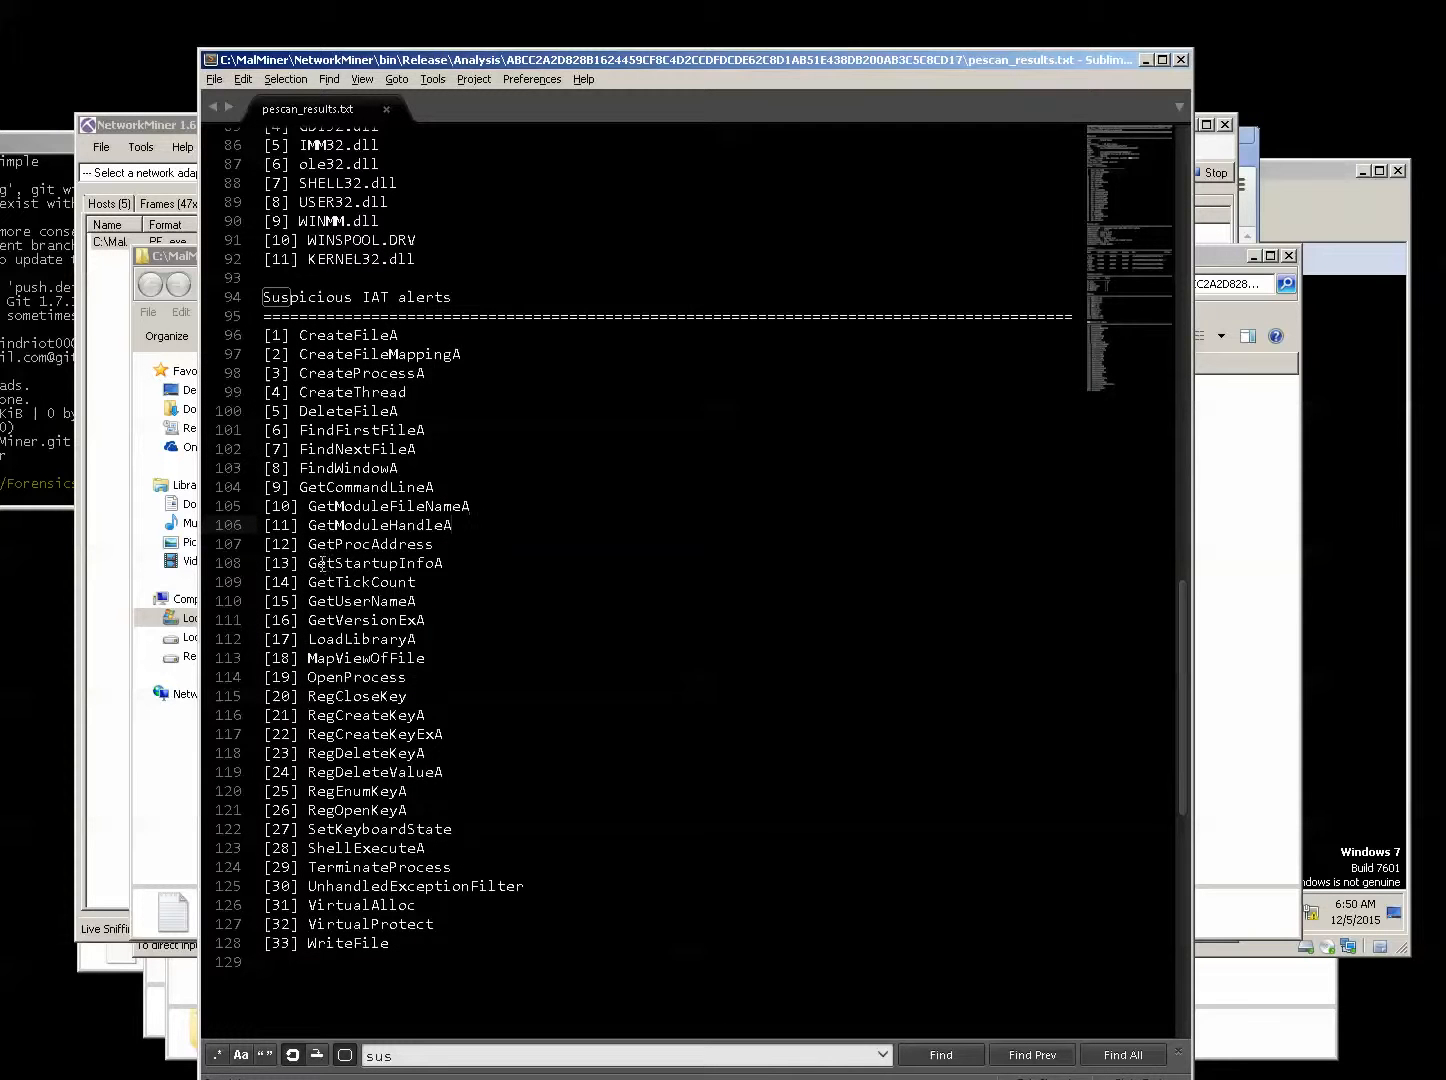
{"action": "left_click", "coordinate": [728, 502]}
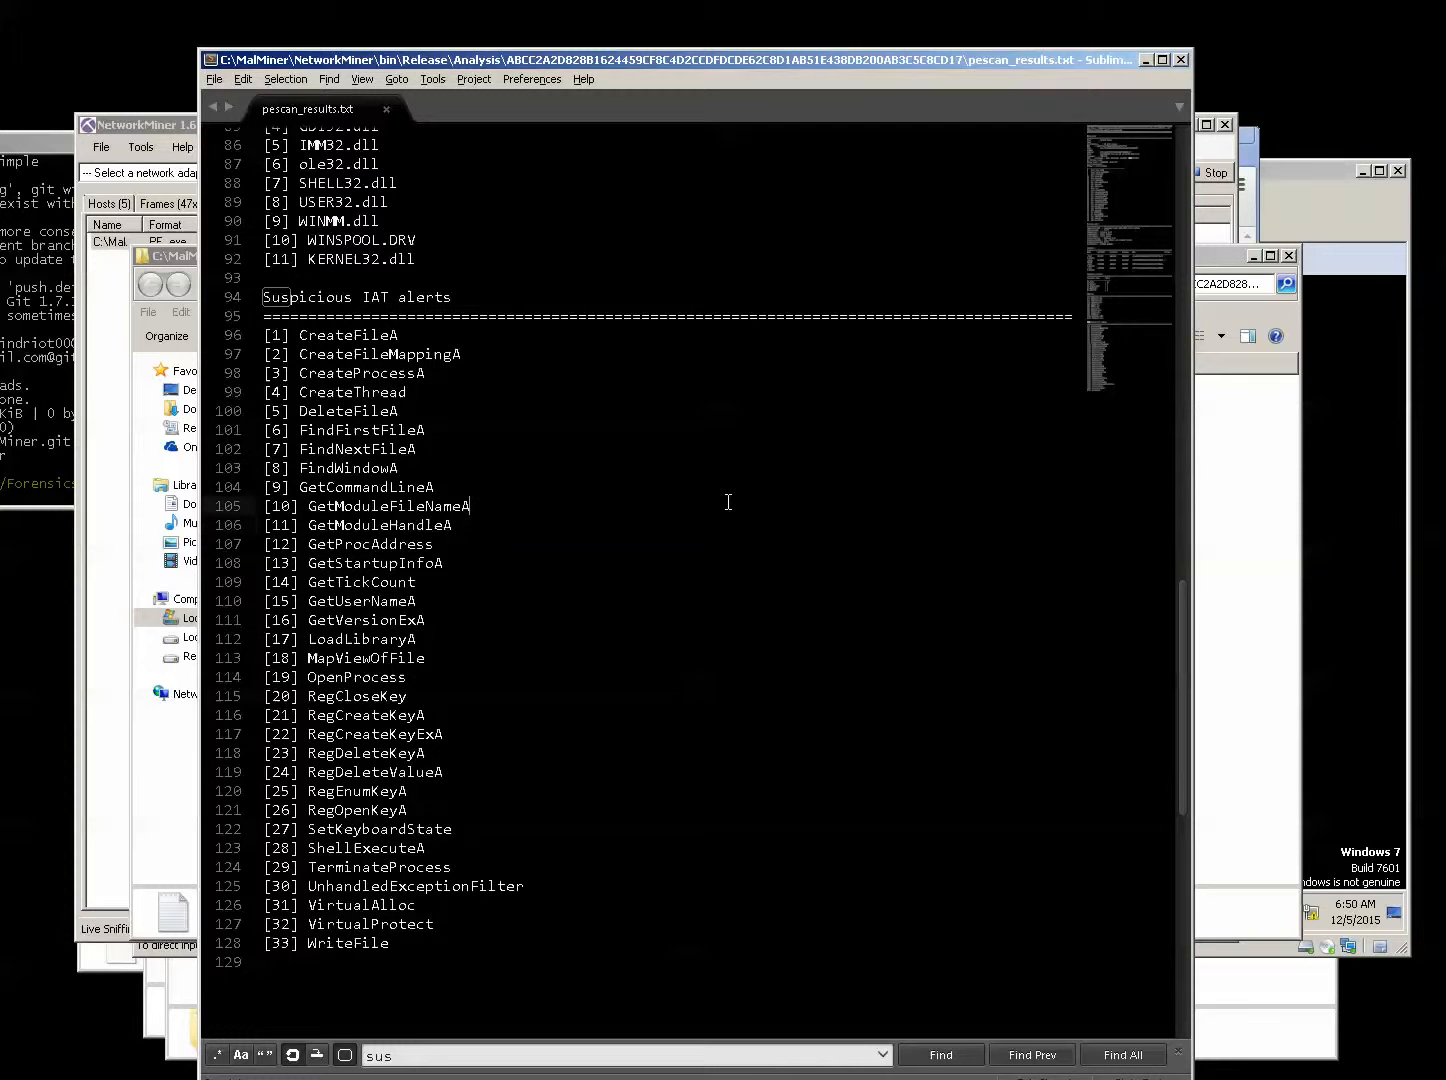
{"action": "left_click", "coordinate": [1146, 60]}
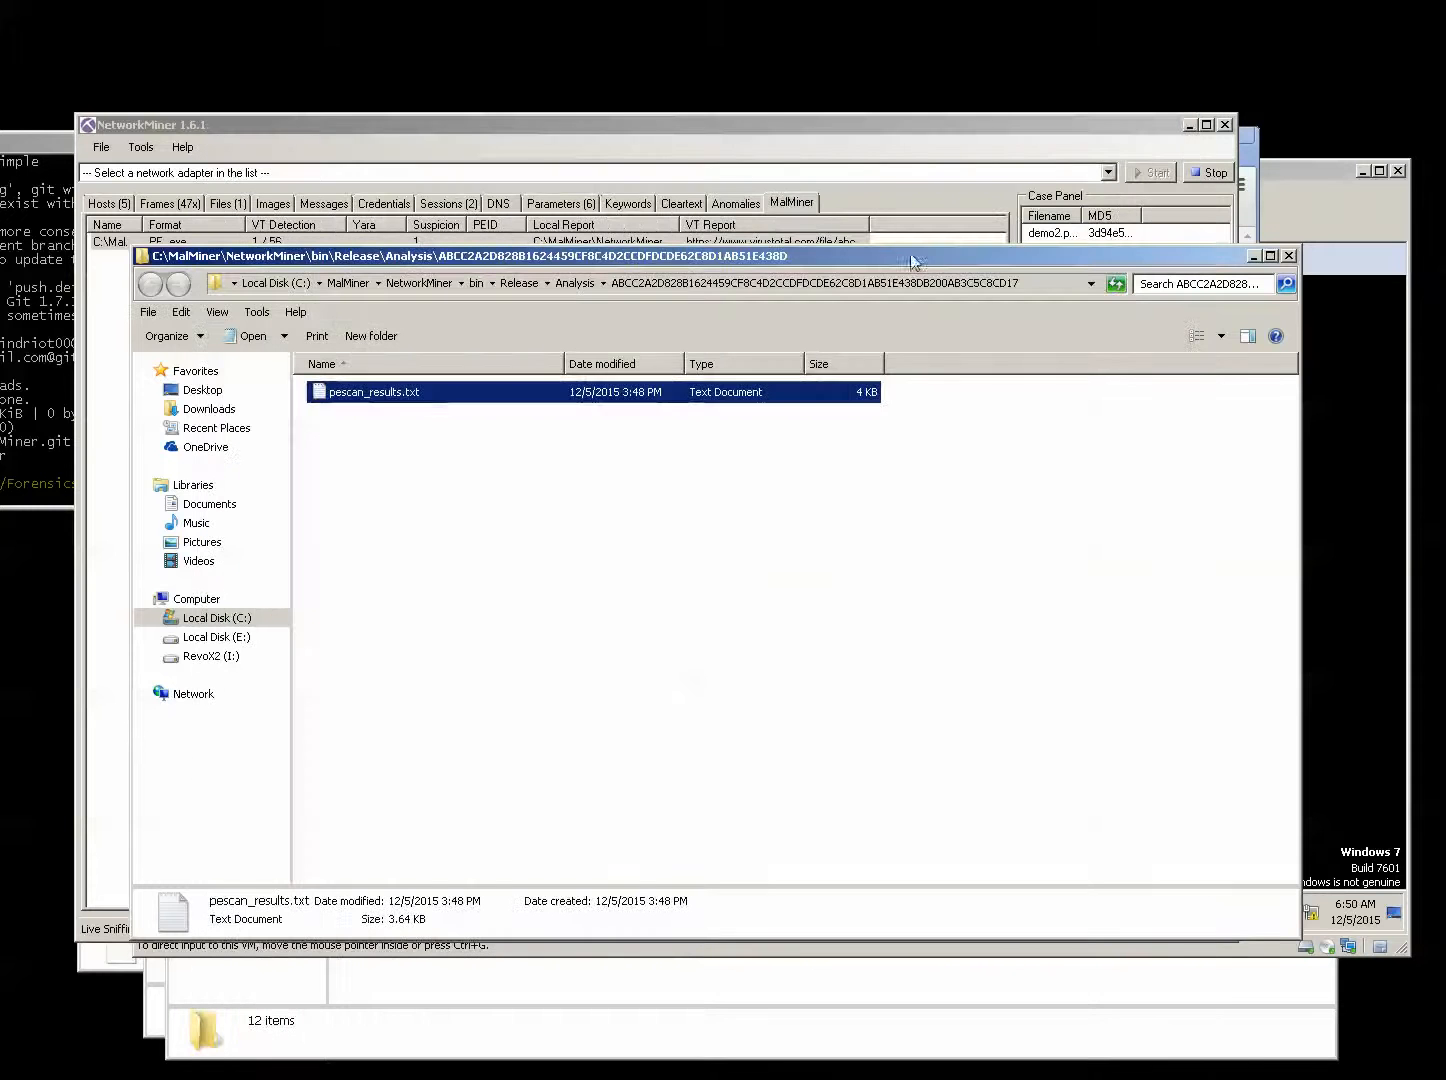
Switch back to NetworkMiner, start live sniffing on the WinPcap VMware Virtual Ethernet Adapter (192.168.222.1), and show the captured files.
{"action": "left_click", "coordinate": [407, 133]}
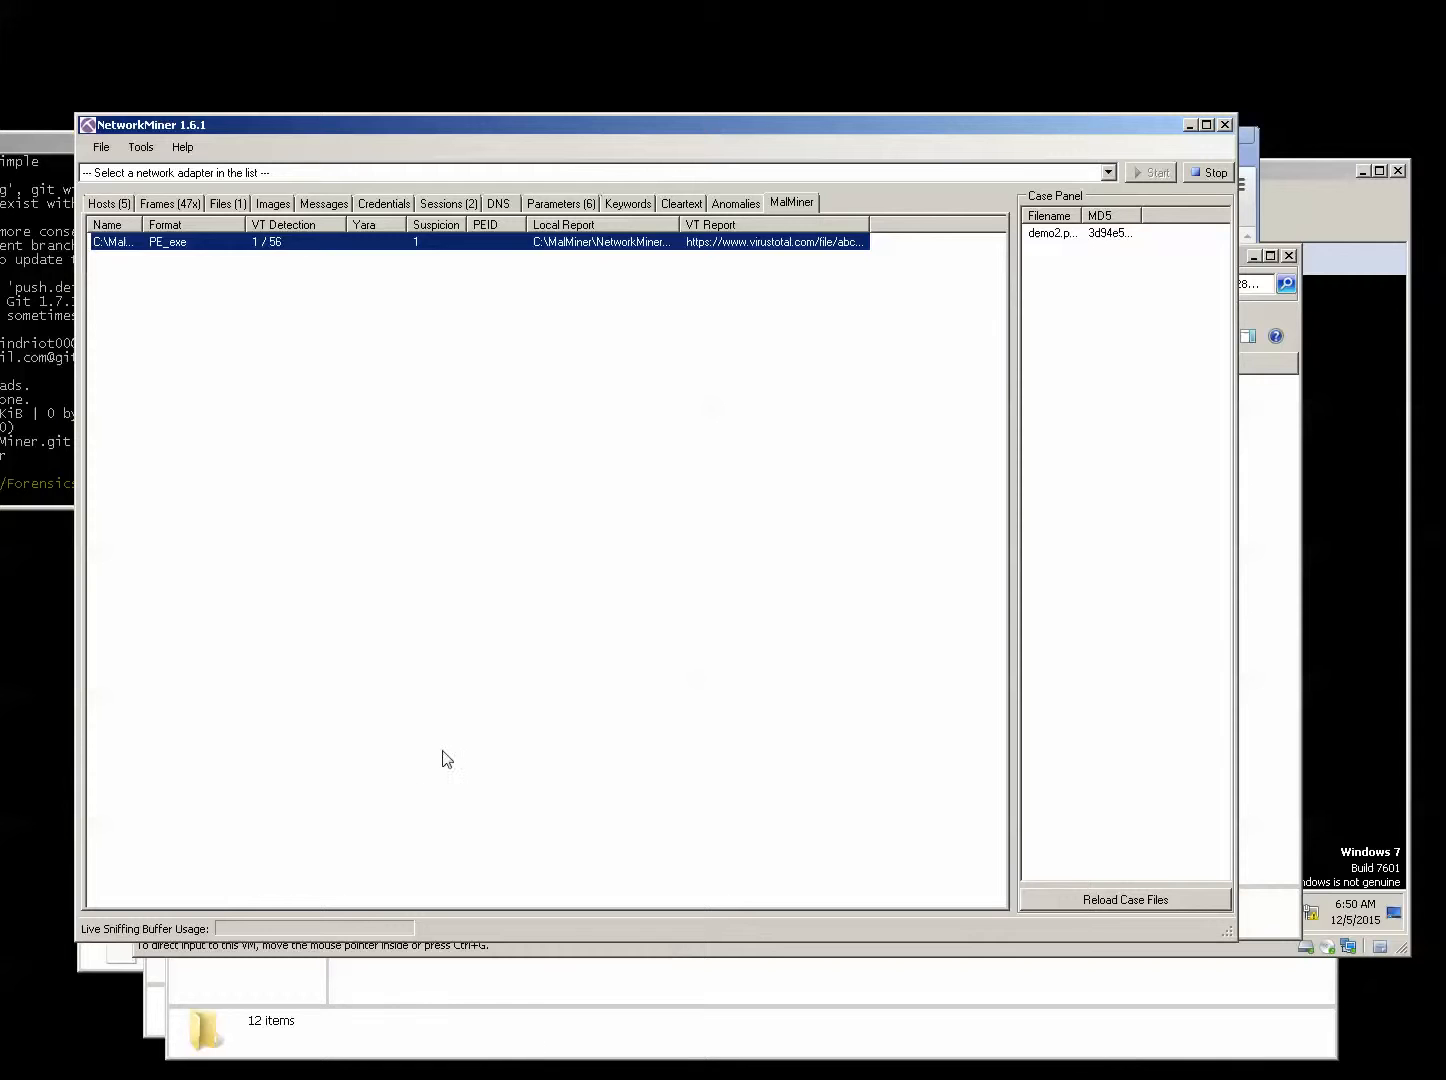
{"action": "left_click", "coordinate": [126, 175]}
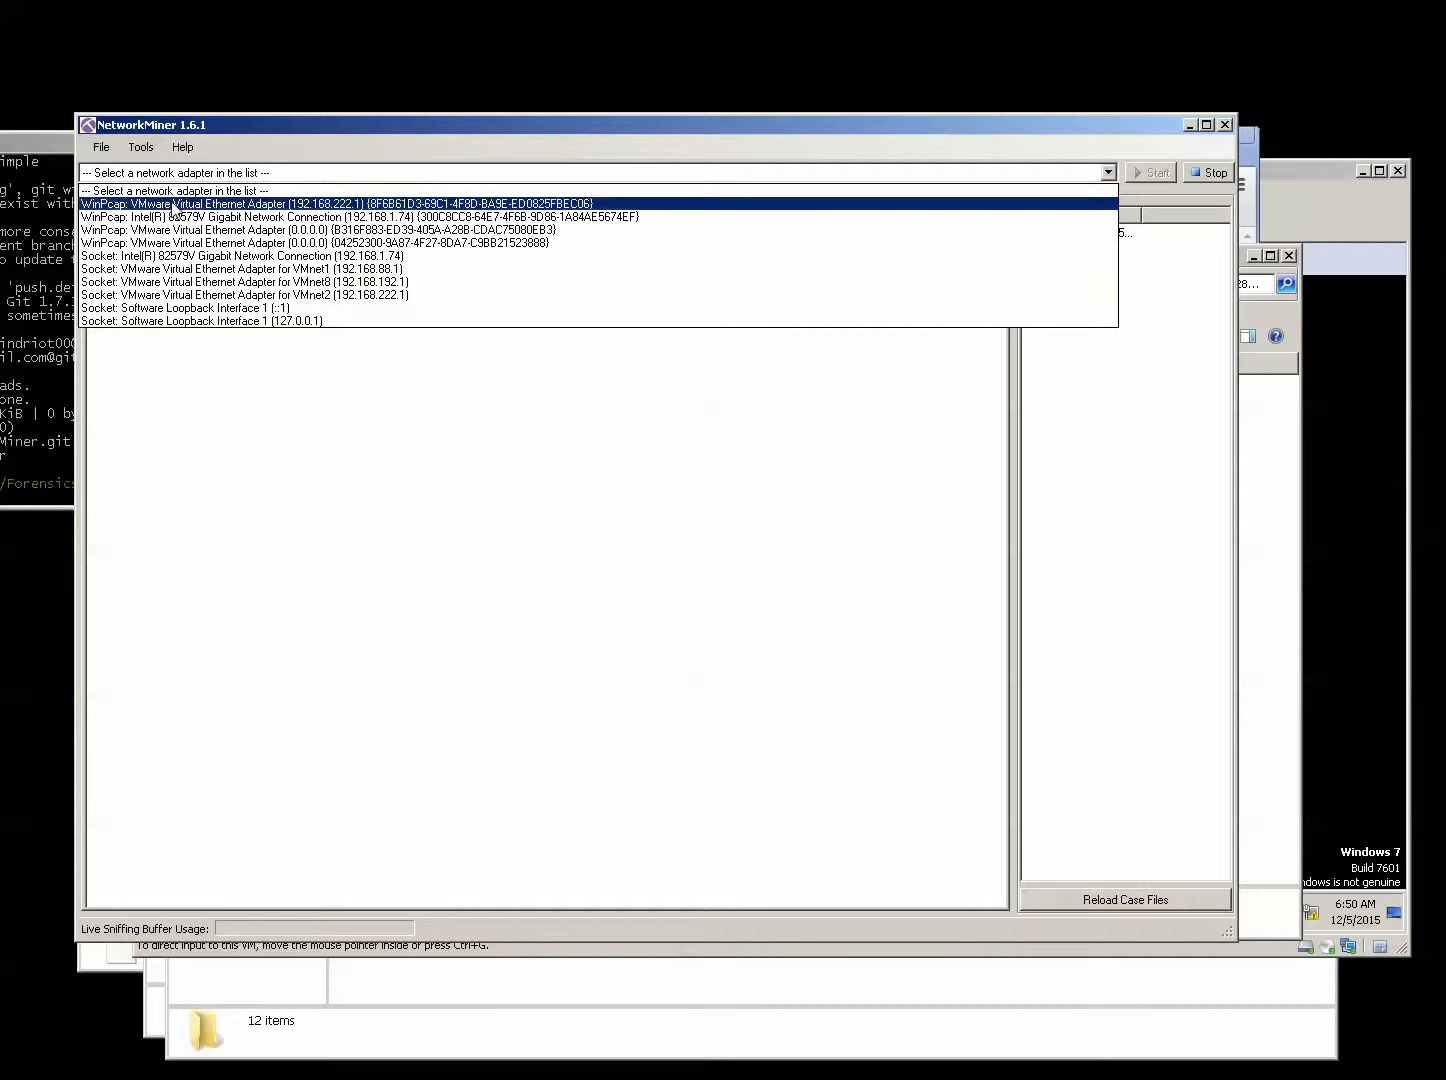
{"action": "left_click", "coordinate": [519, 208]}
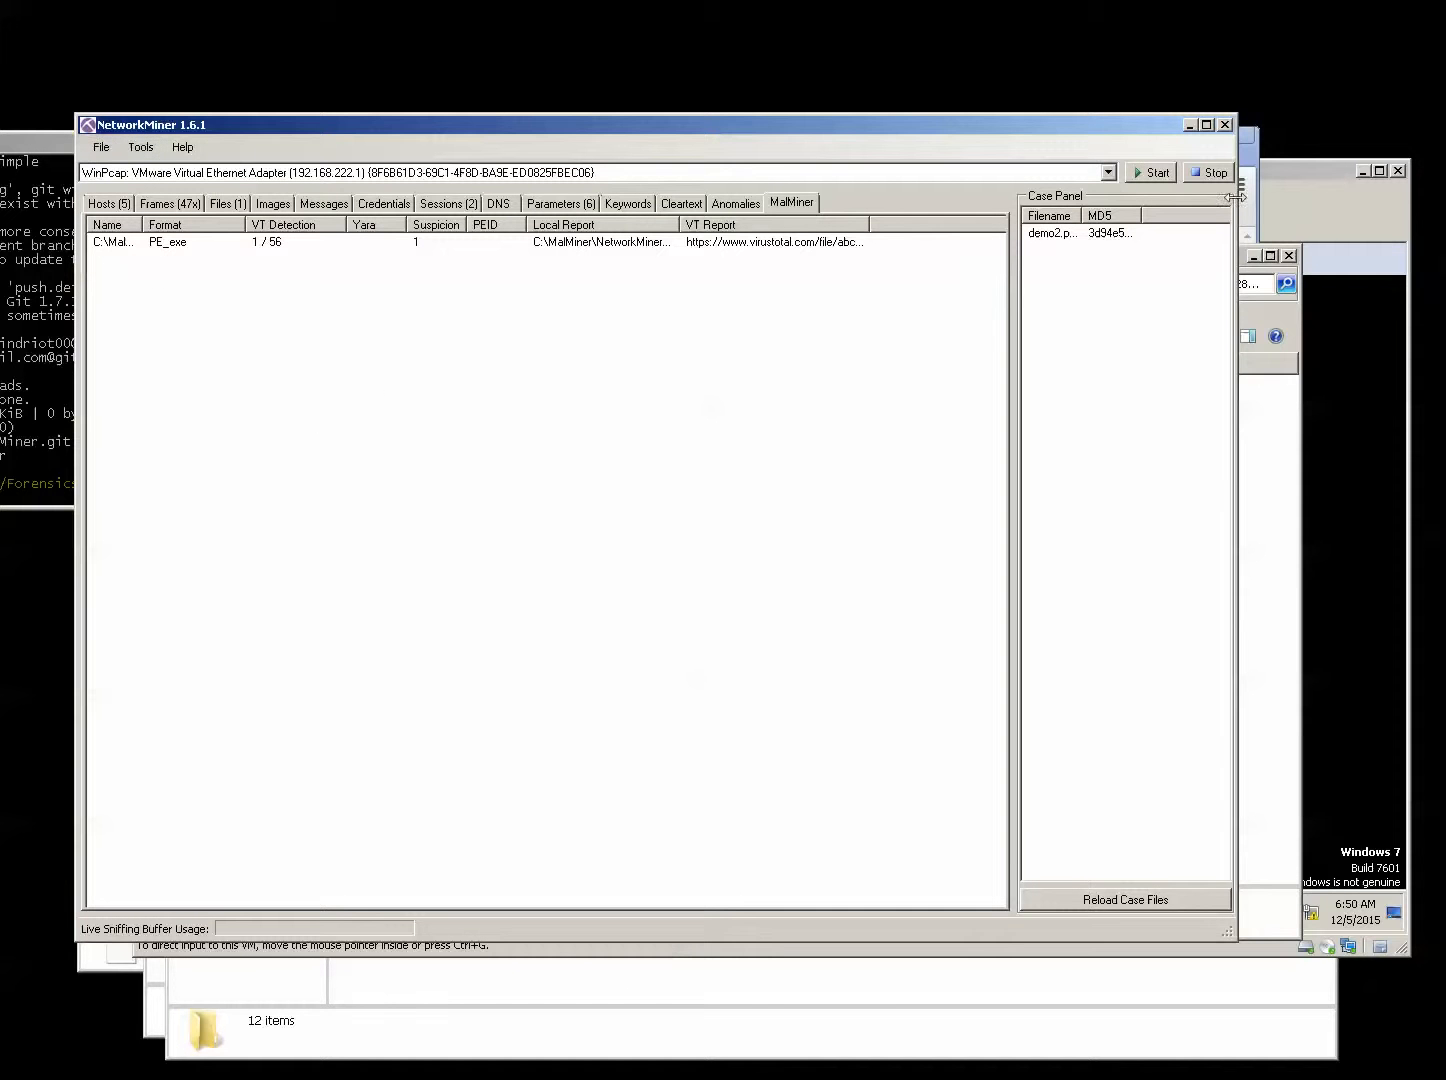
{"action": "left_click", "coordinate": [1155, 176]}
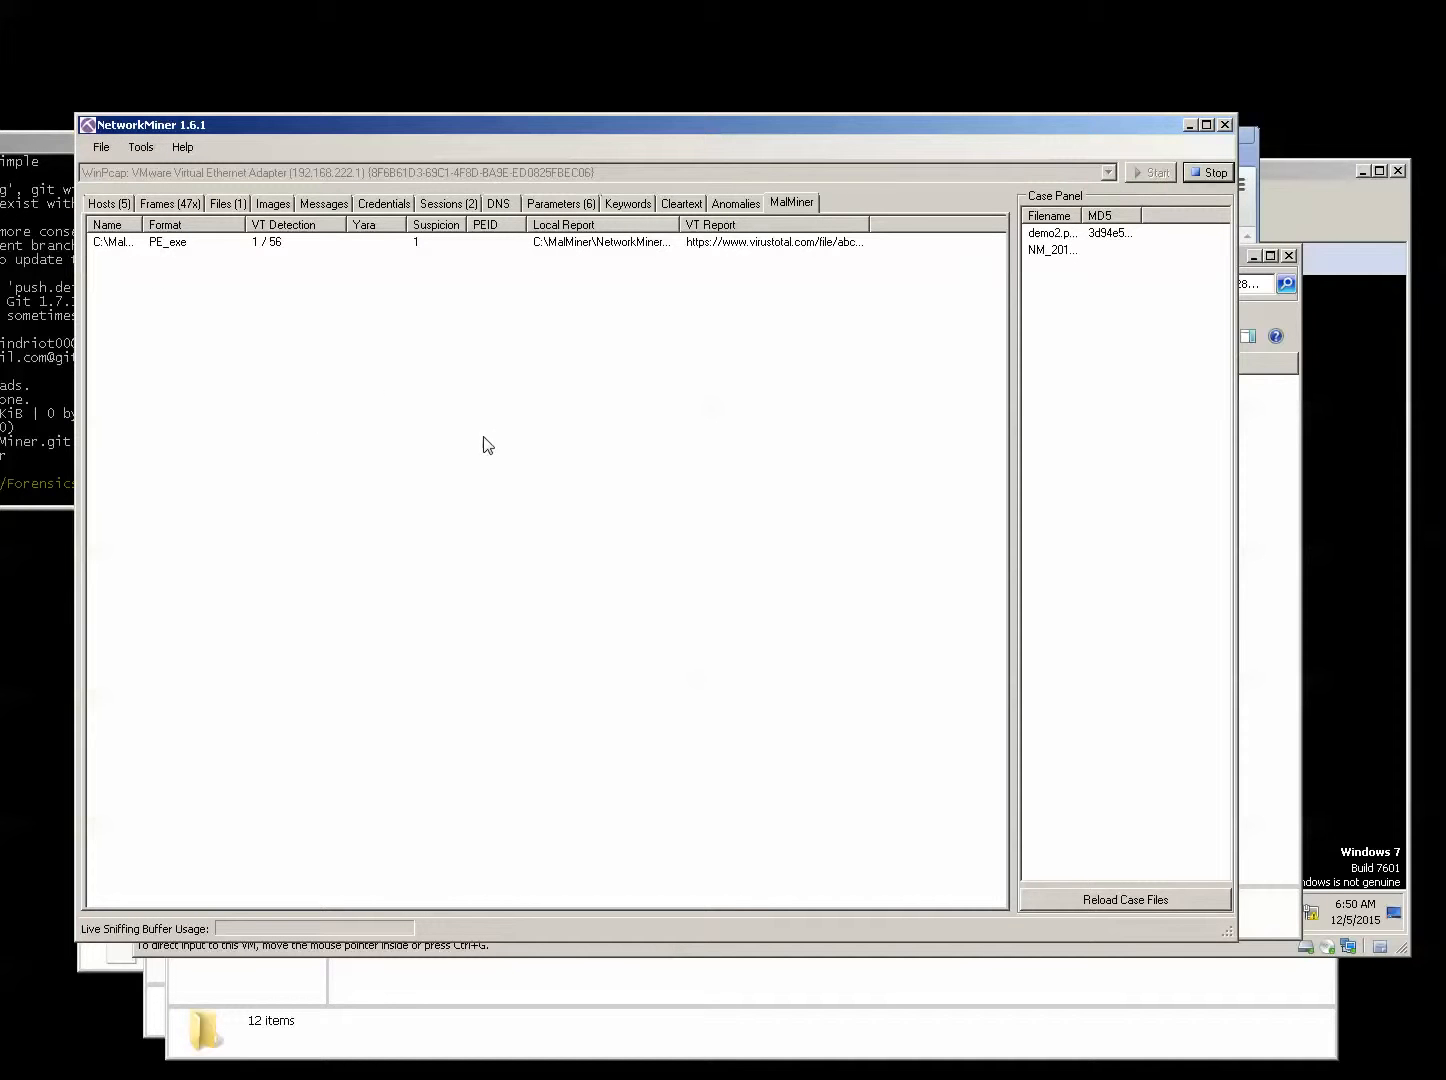
{"action": "left_click", "coordinate": [242, 205]}
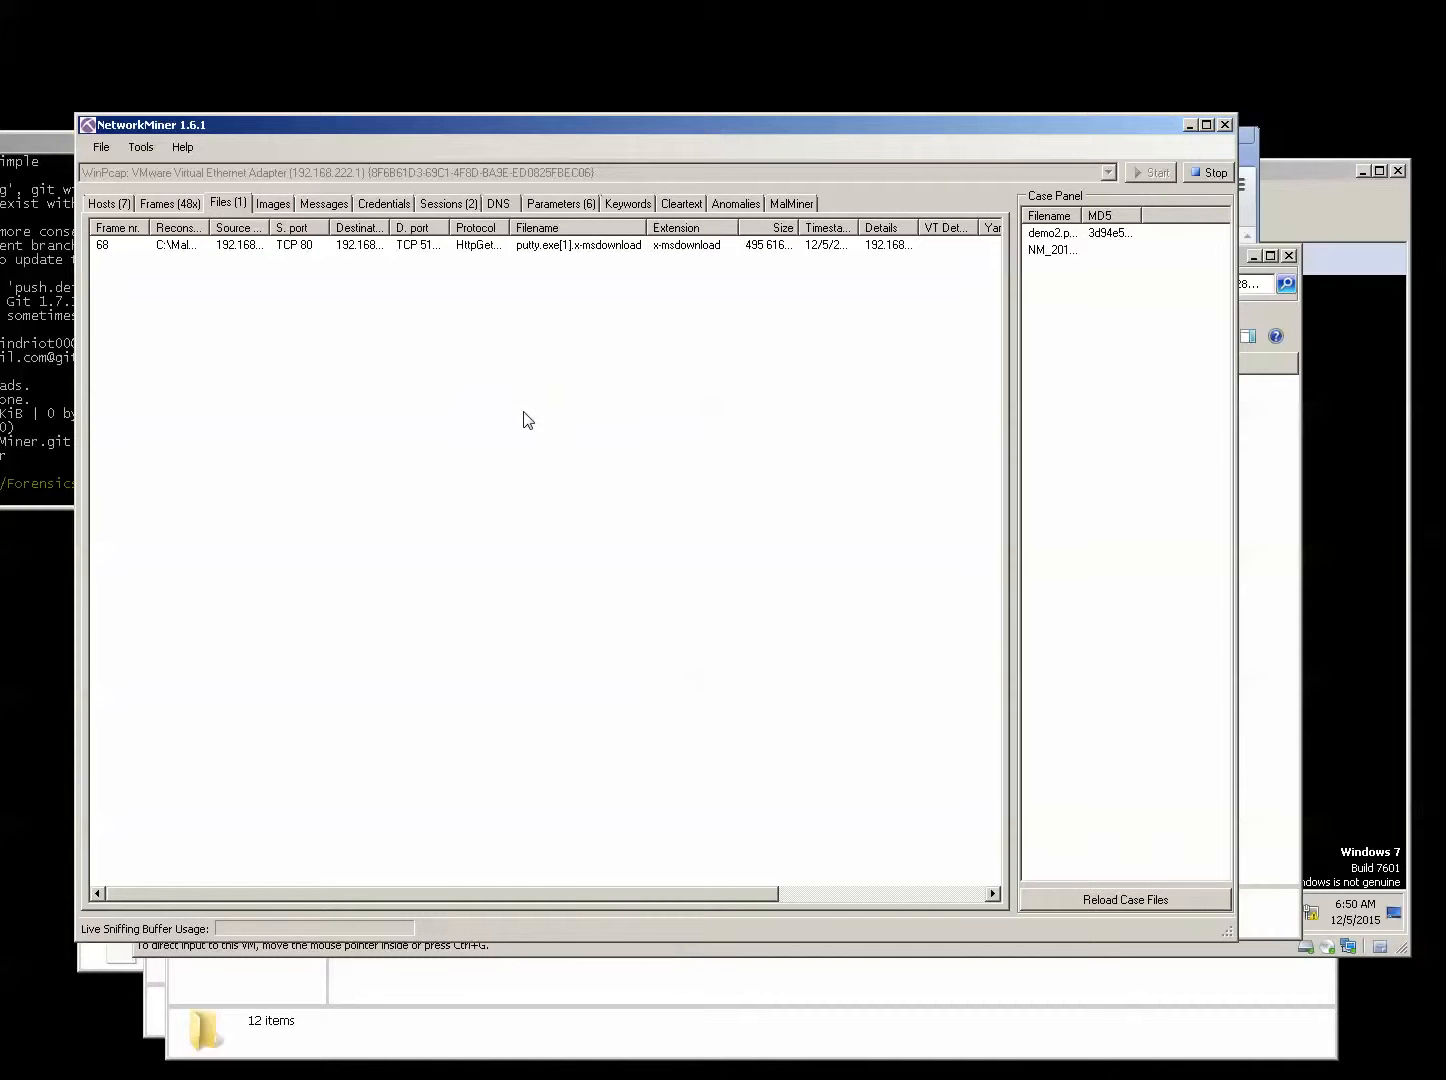
Switch to the Win7_Dev virtual machine in VMware Workstation and arrange its command prompt and binaries folder windows side by side.
{"action": "key", "text": "alt+Tab"}
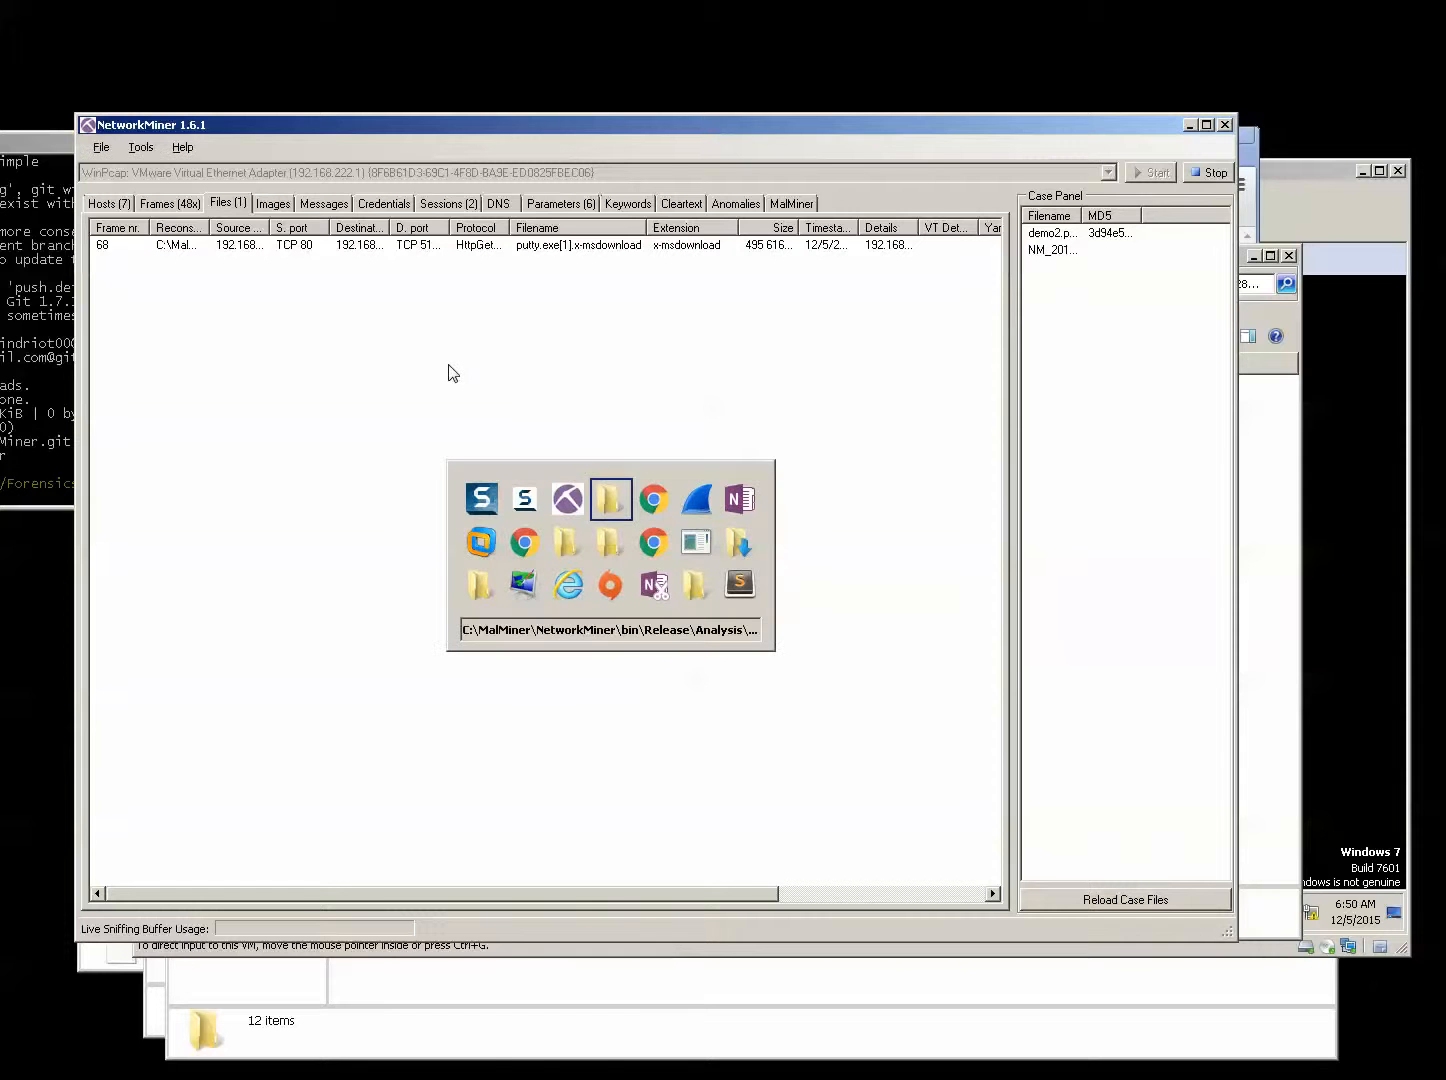
{"action": "key", "text": "alt+Tab"}
{"action": "key", "text": "alt+Tab"}
{"action": "key", "text": "alt+Tab"}
{"action": "key", "text": "alt+Tab"}
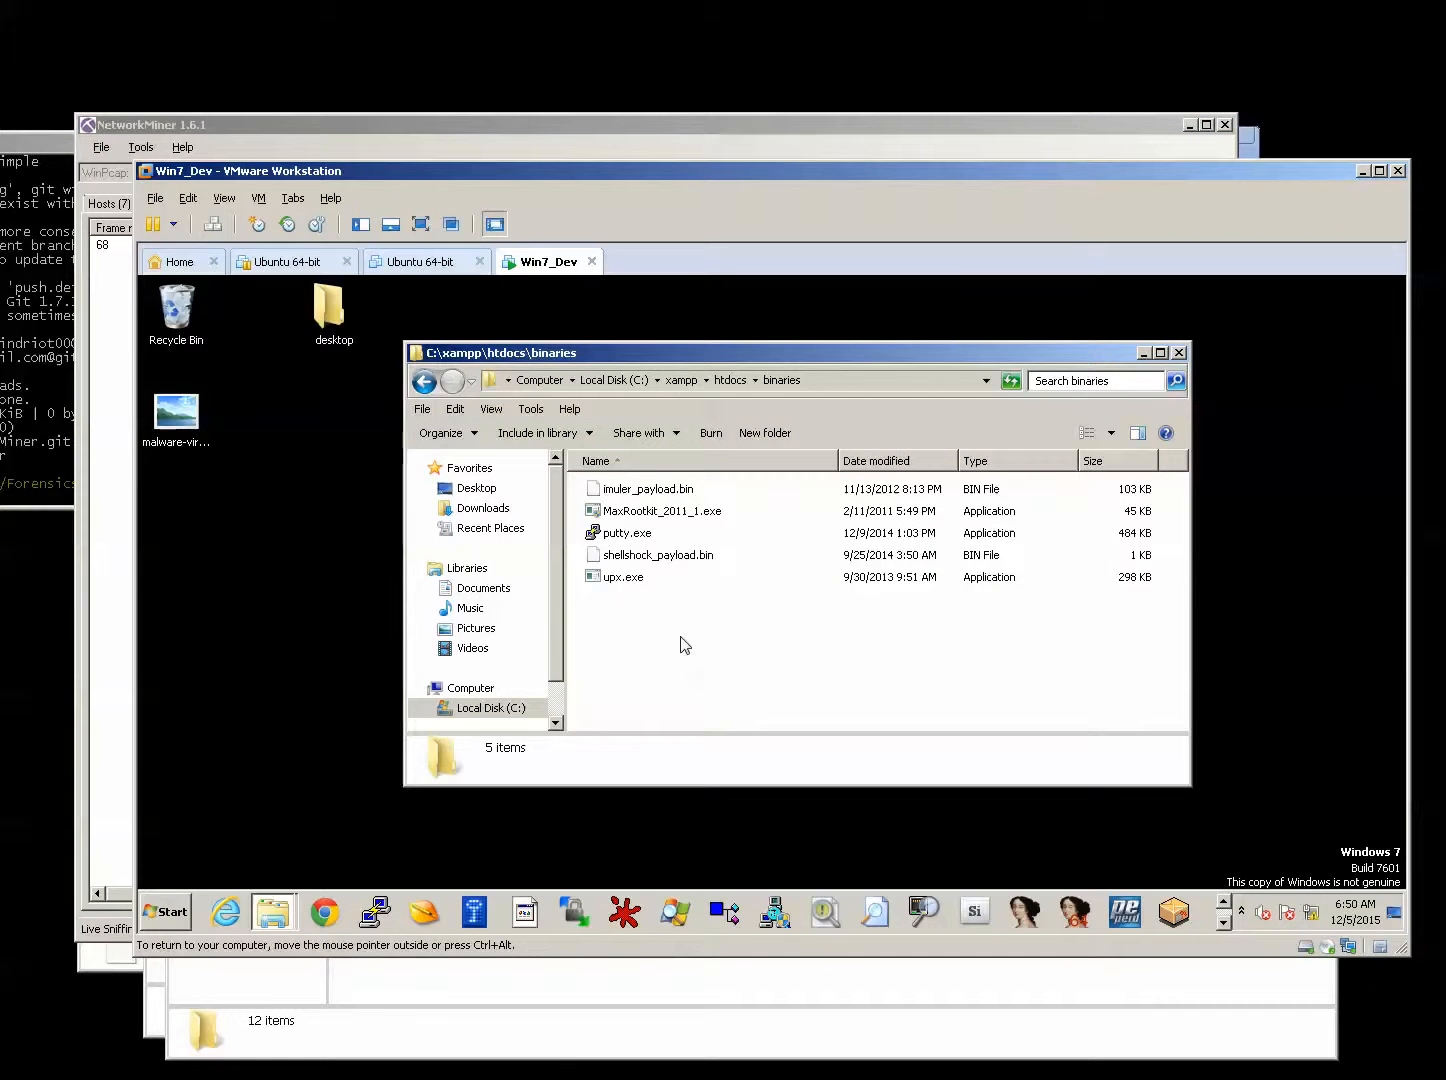
{"action": "key", "text": "alt+Tab"}
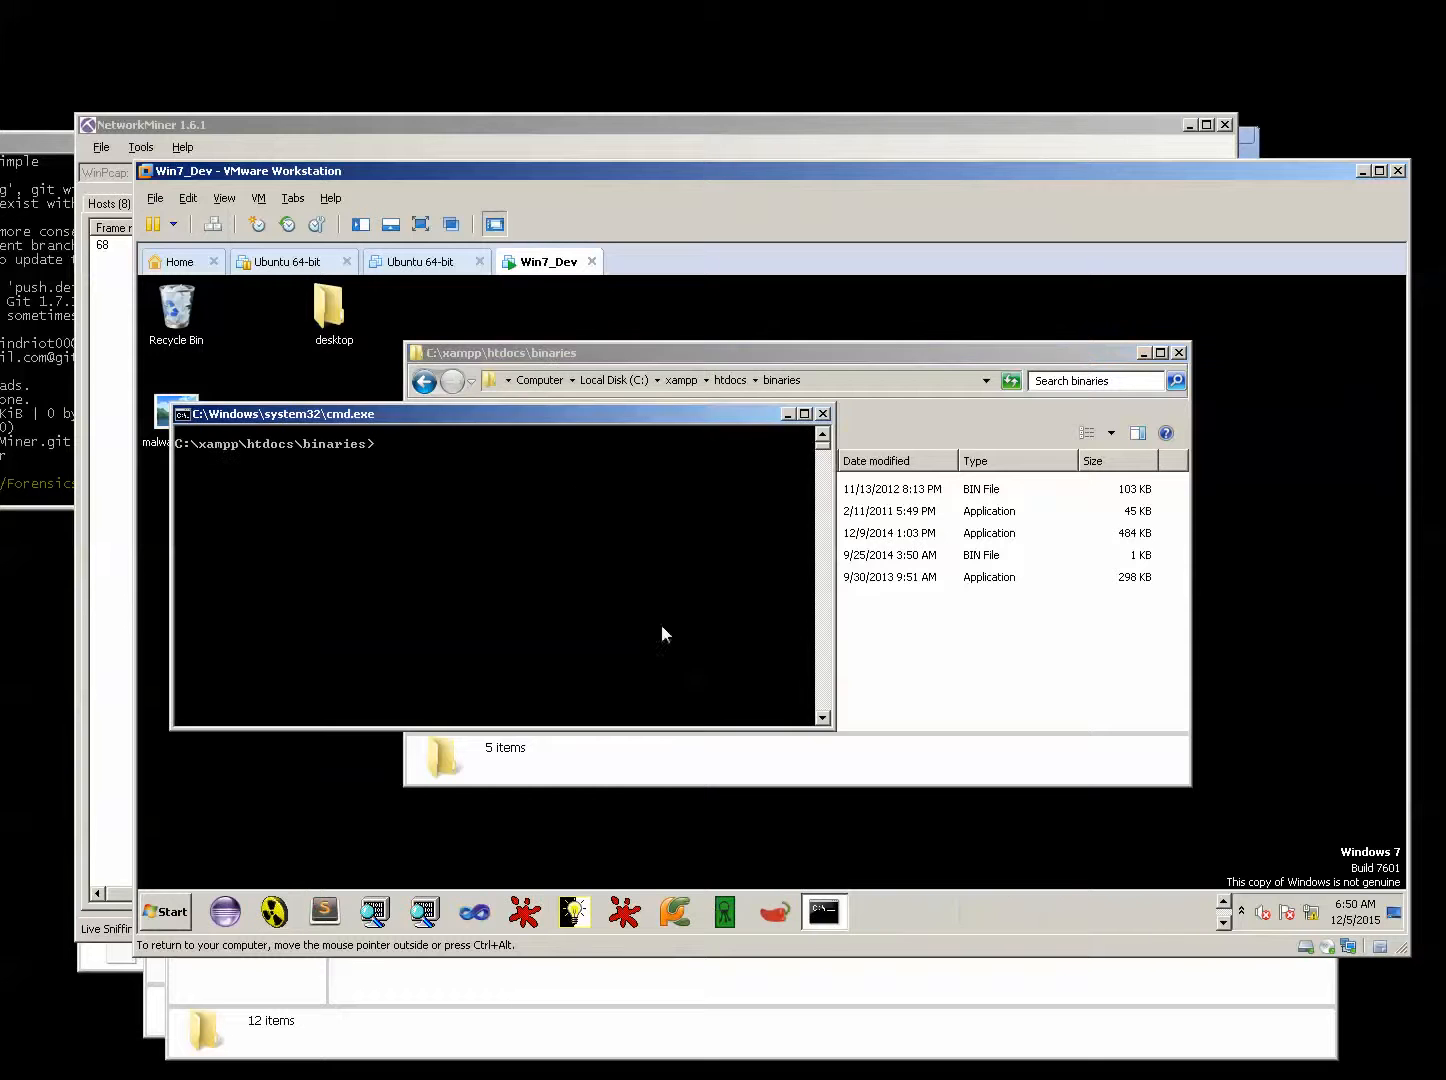
{"action": "left_click_drag", "start_coordinate": [547, 430], "coordinate": [605, 418]}
{"action": "left_click", "coordinate": [938, 360]}
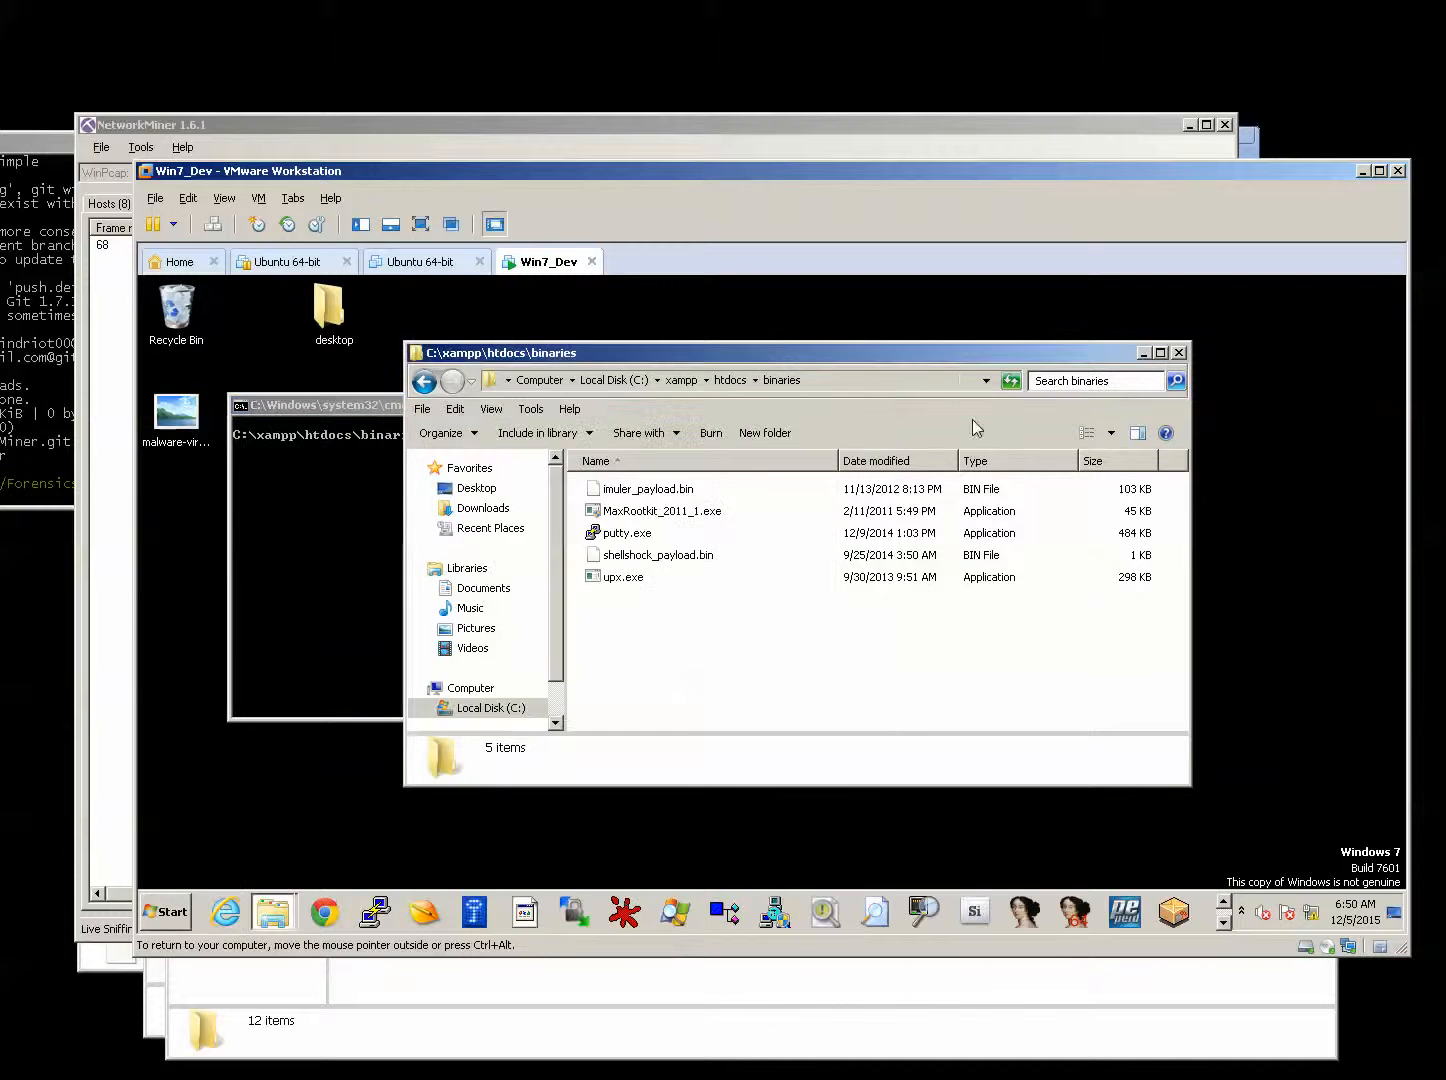
{"action": "left_click_drag", "start_coordinate": [938, 360], "coordinate": [1021, 347]}
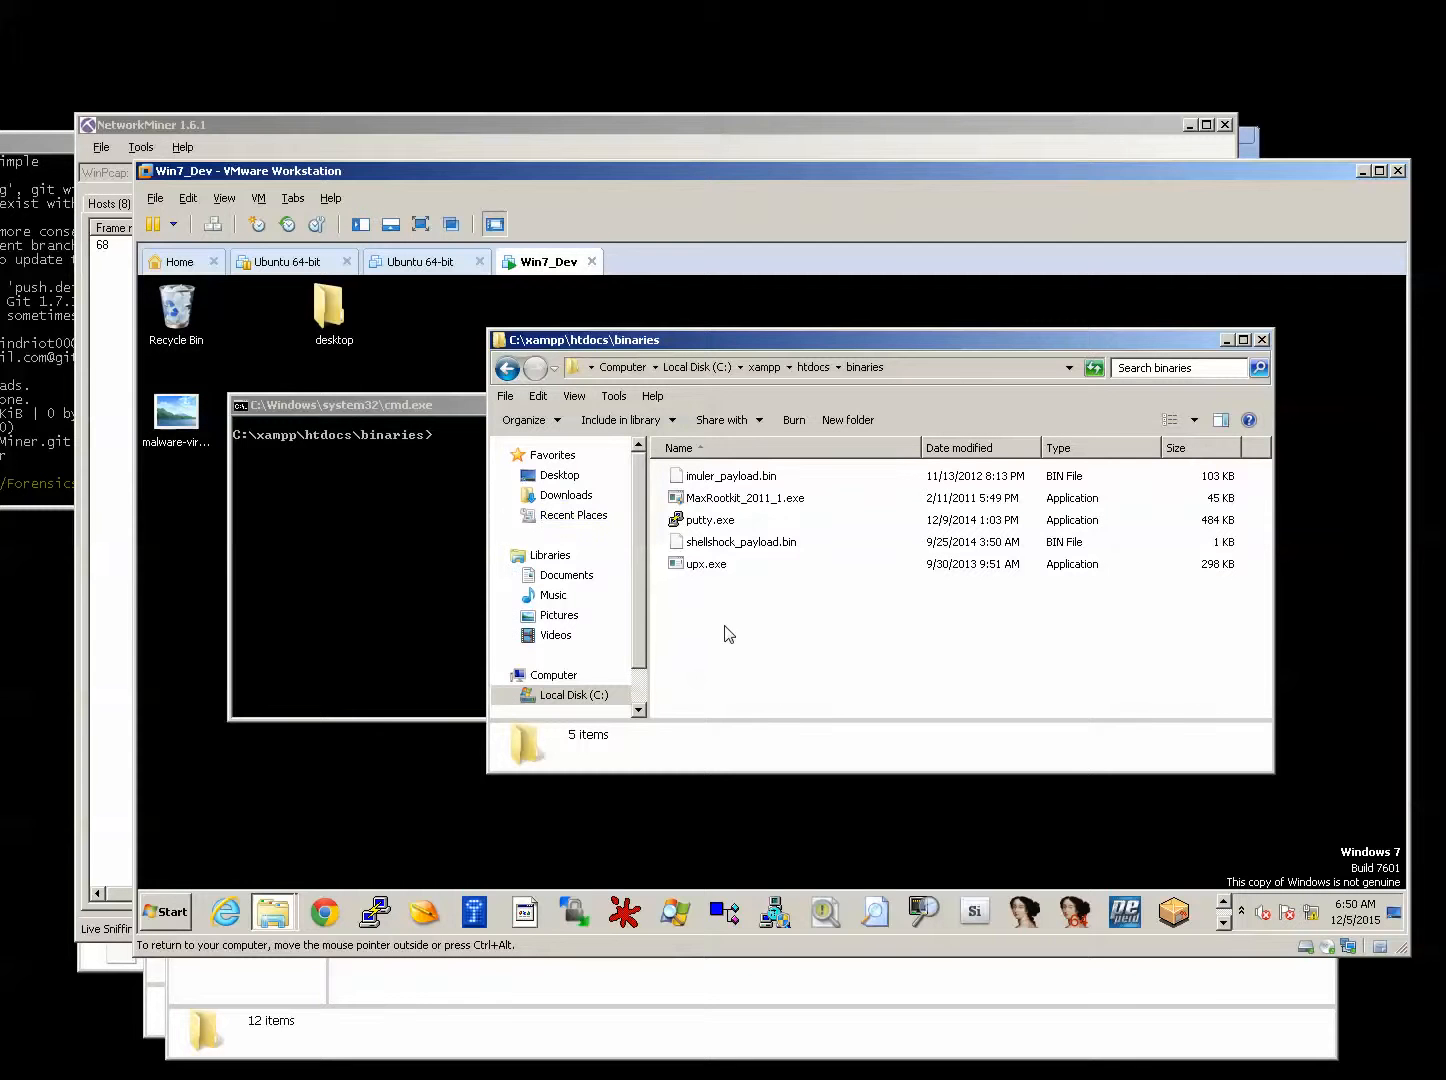
Pack putty.exe in the command prompt with upx -o putty_upx.exe putty.exe and select putty_upx.exe in the binaries folder.
{"action": "left_click", "coordinate": [340, 414]}
{"action": "left_click_drag", "start_coordinate": [469, 405], "coordinate": [455, 452]}
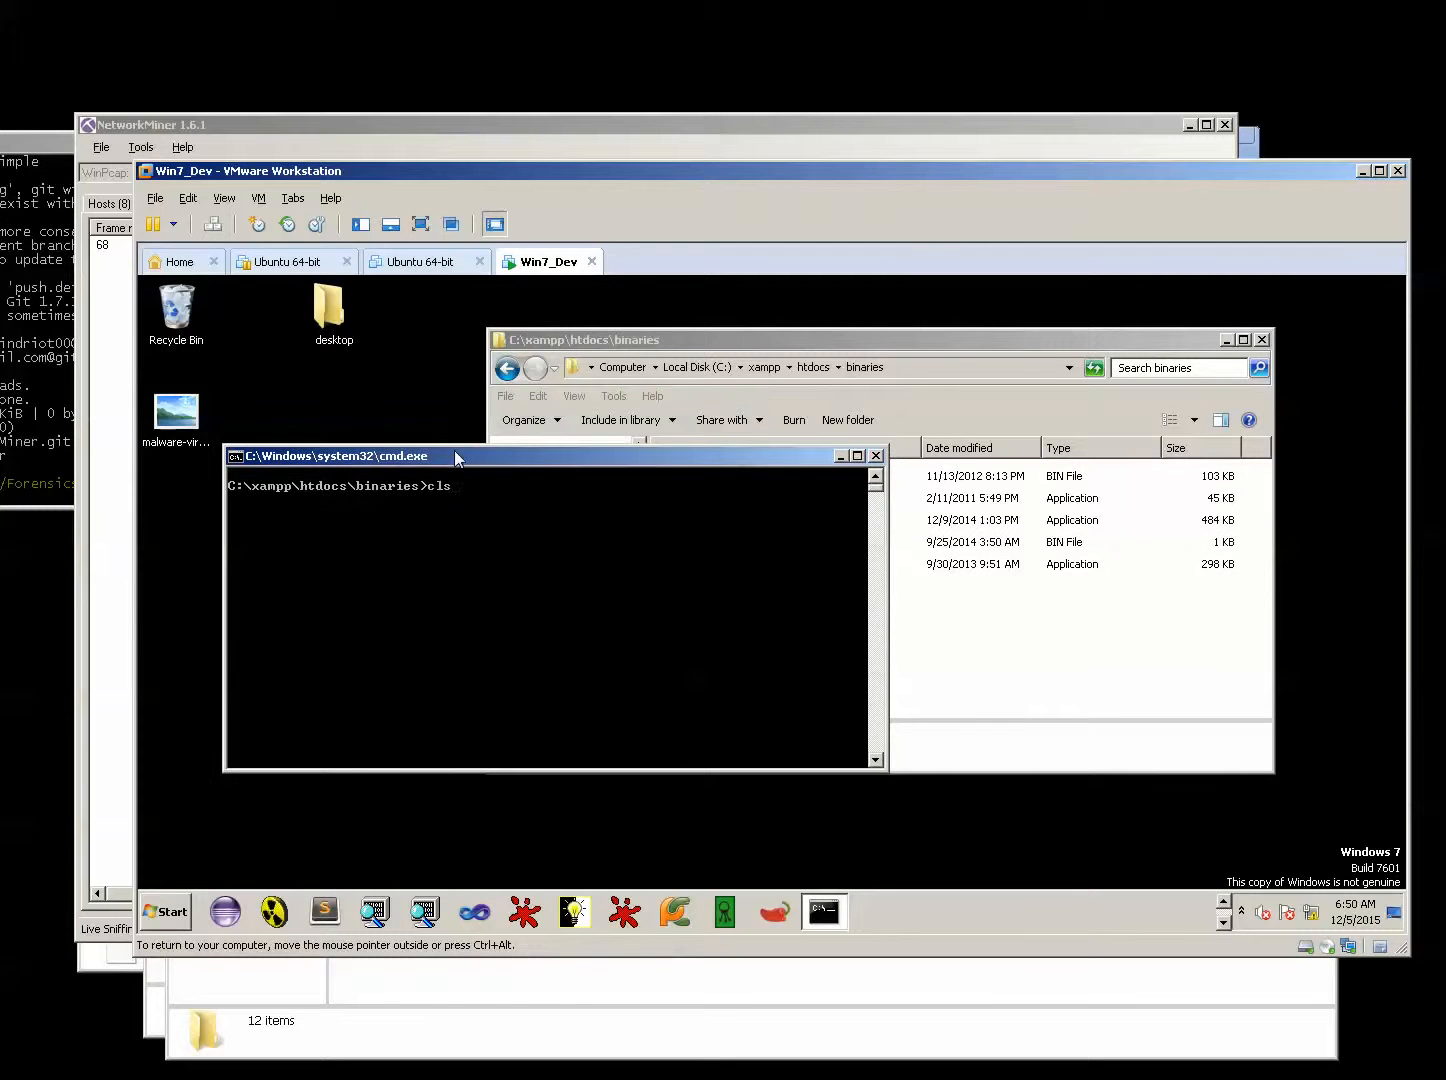
{"action": "key", "text": "Up"}
{"action": "key", "text": "Up"}
{"action": "key", "text": "Up"}
{"action": "key", "text": "Return"}
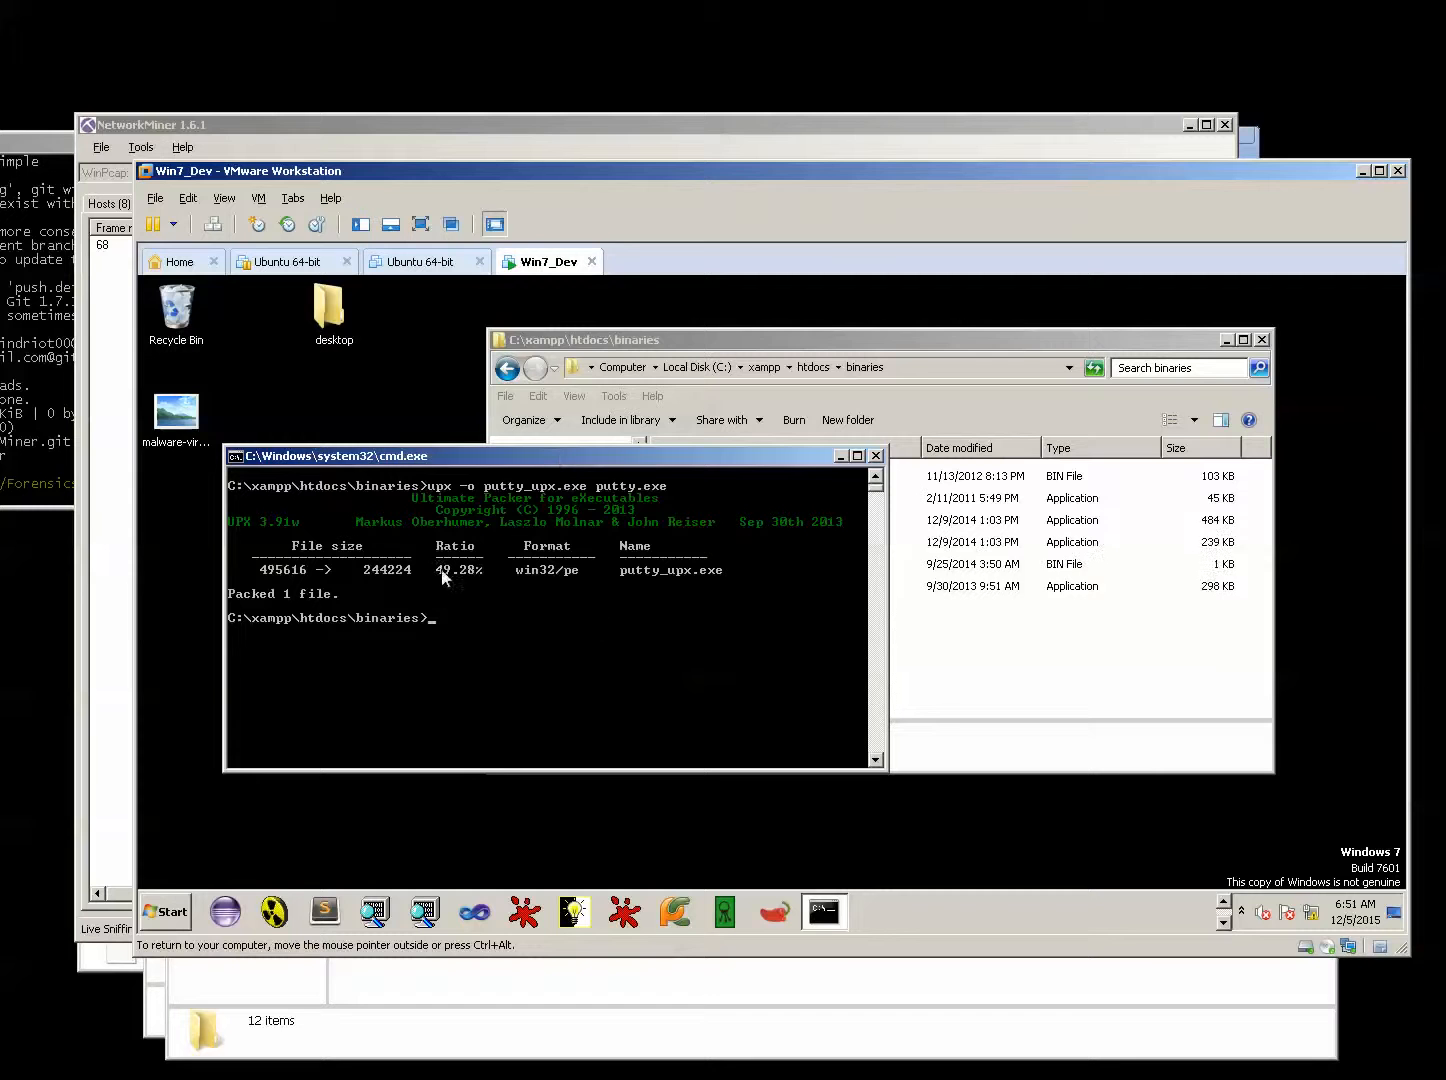
{"action": "left_click", "coordinate": [1030, 684]}
{"action": "left_click", "coordinate": [694, 588]}
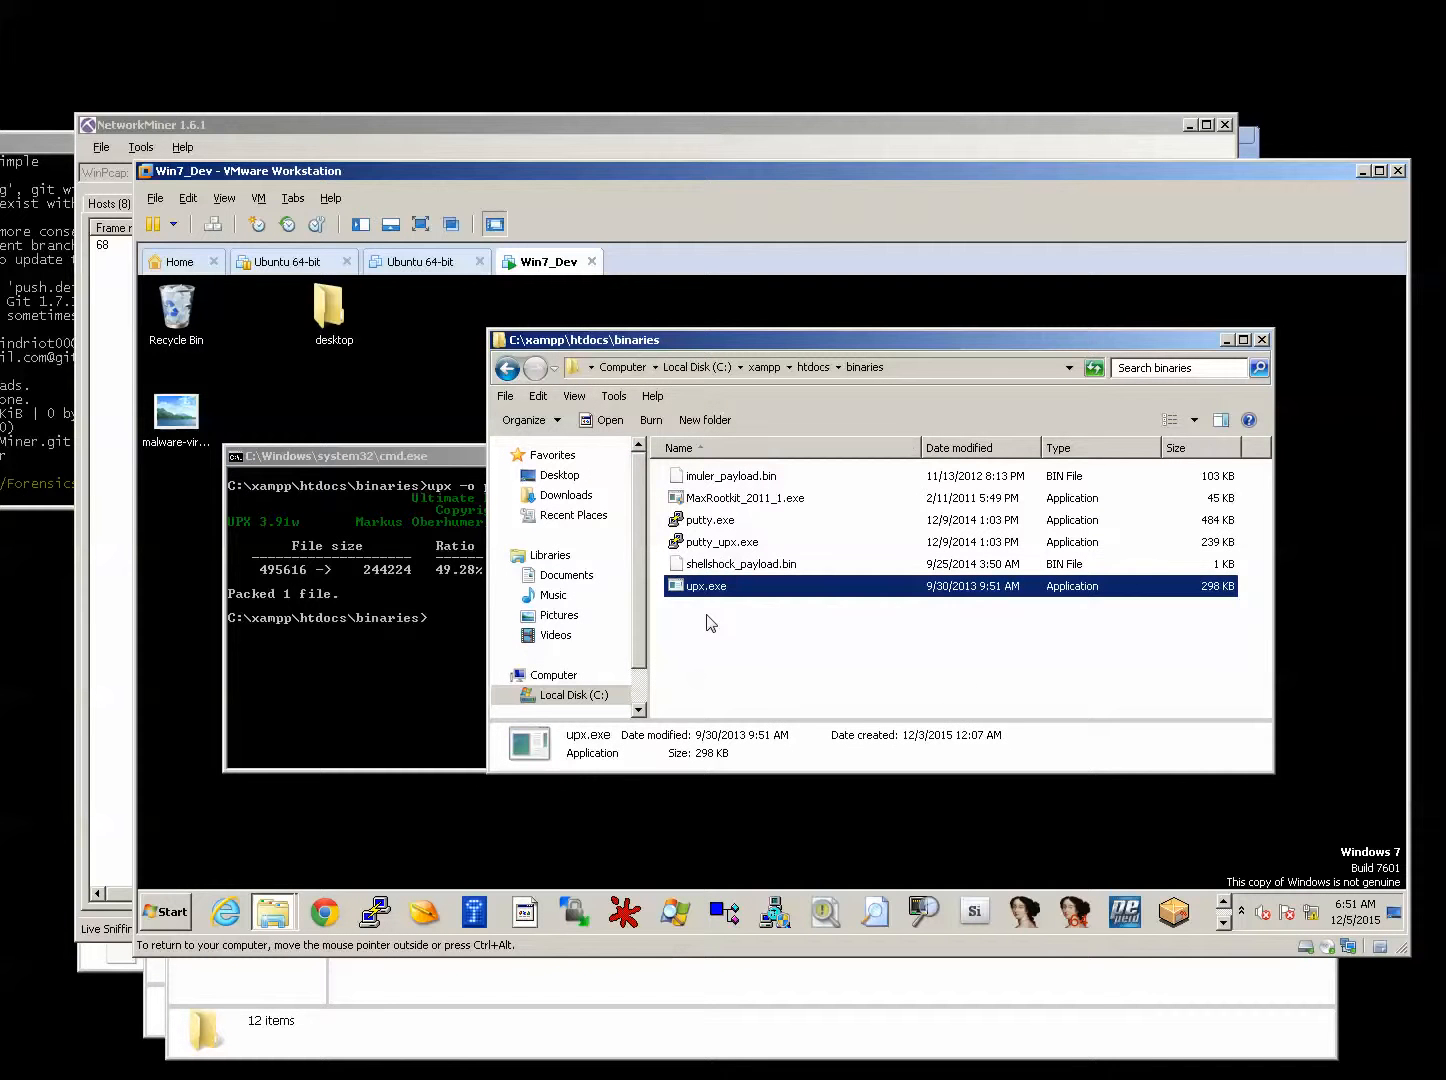
{"action": "left_click", "coordinate": [723, 542]}
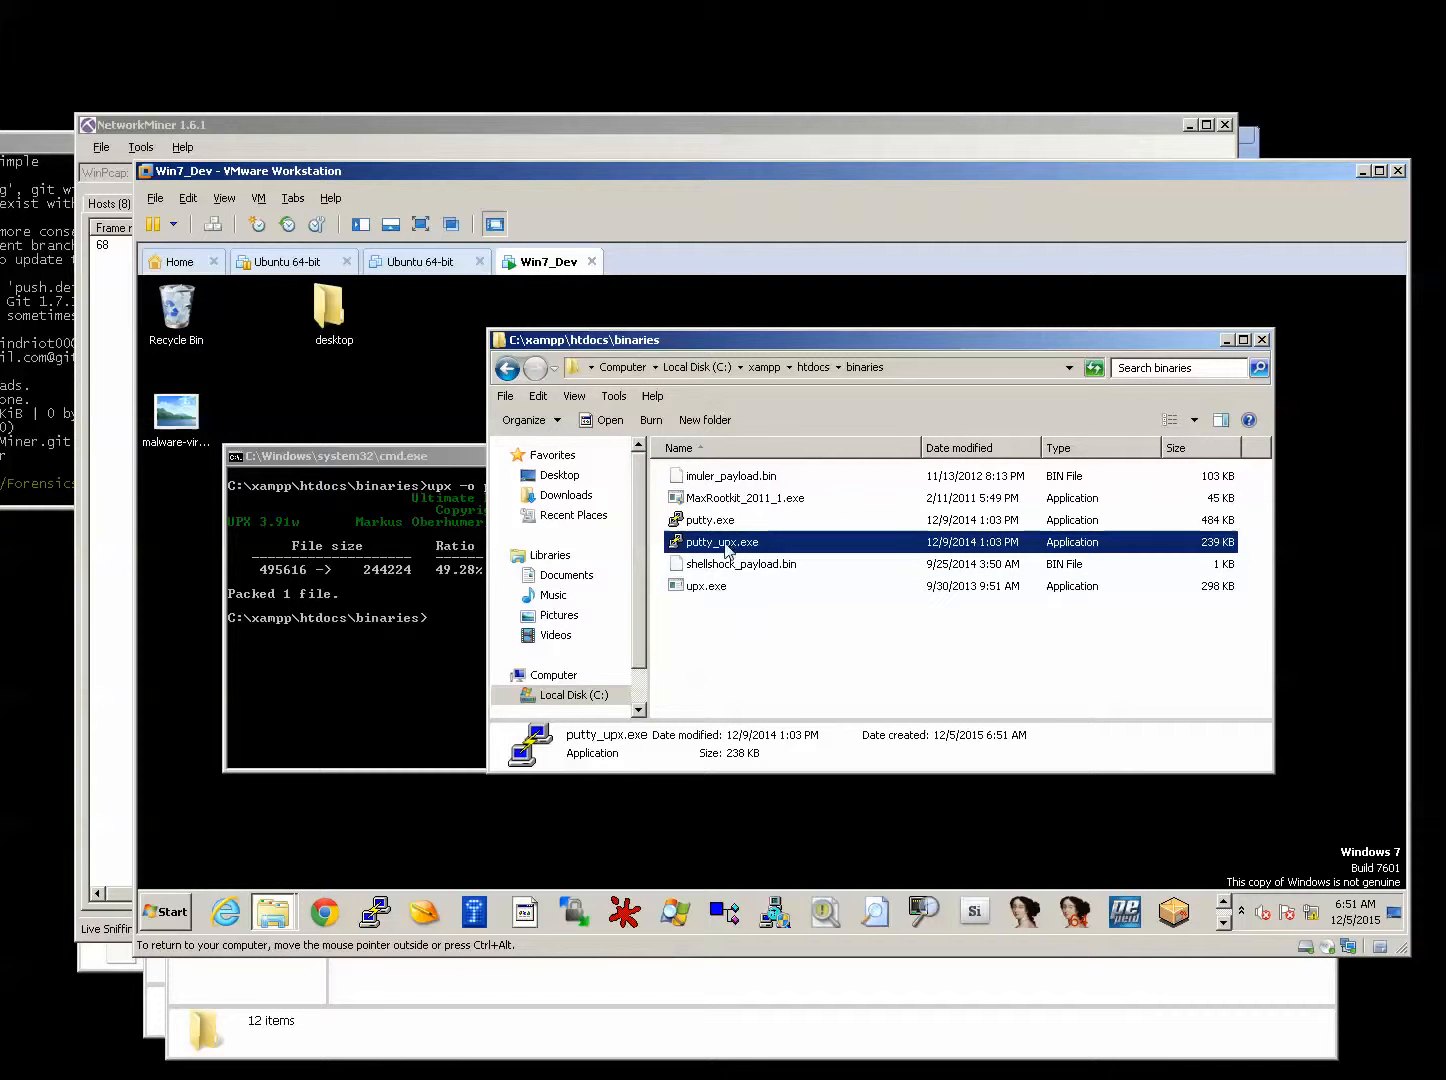
Switch to Chrome and load 192.168.222.128/binaries/putty_upx.exe in the new tab.
{"action": "left_click", "coordinate": [655, 156]}
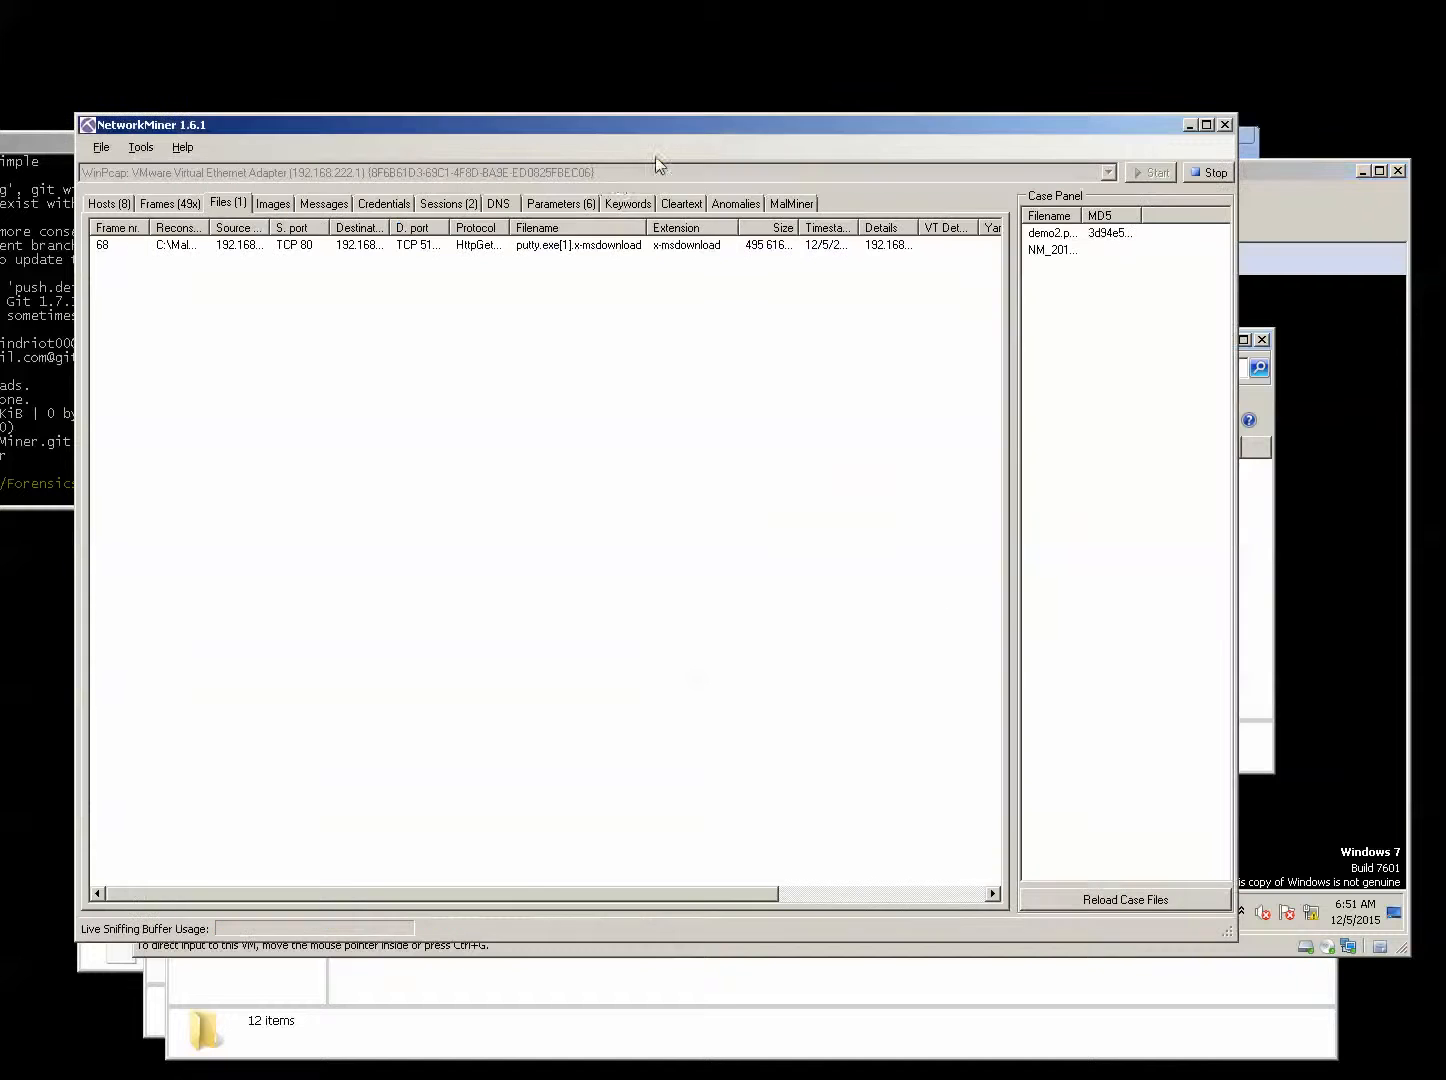
{"action": "key", "text": "alt+Tab"}
{"action": "key", "text": "alt+Tab"}
{"action": "key", "text": "alt+Tab"}
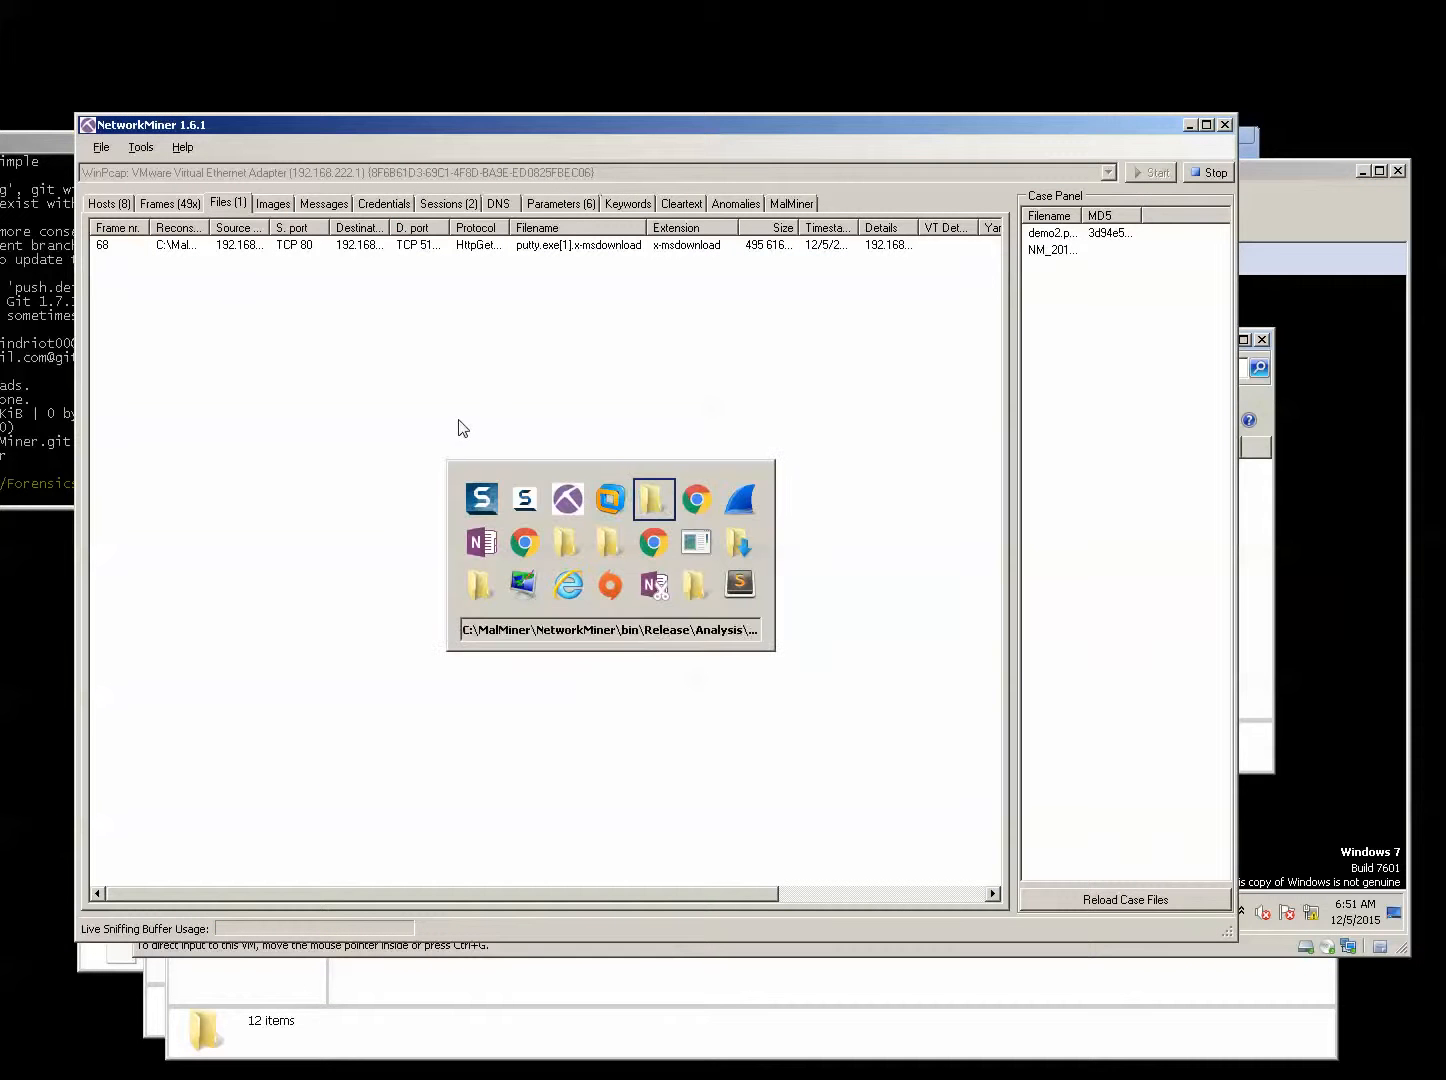
{"action": "left_click", "coordinate": [395, 155]}
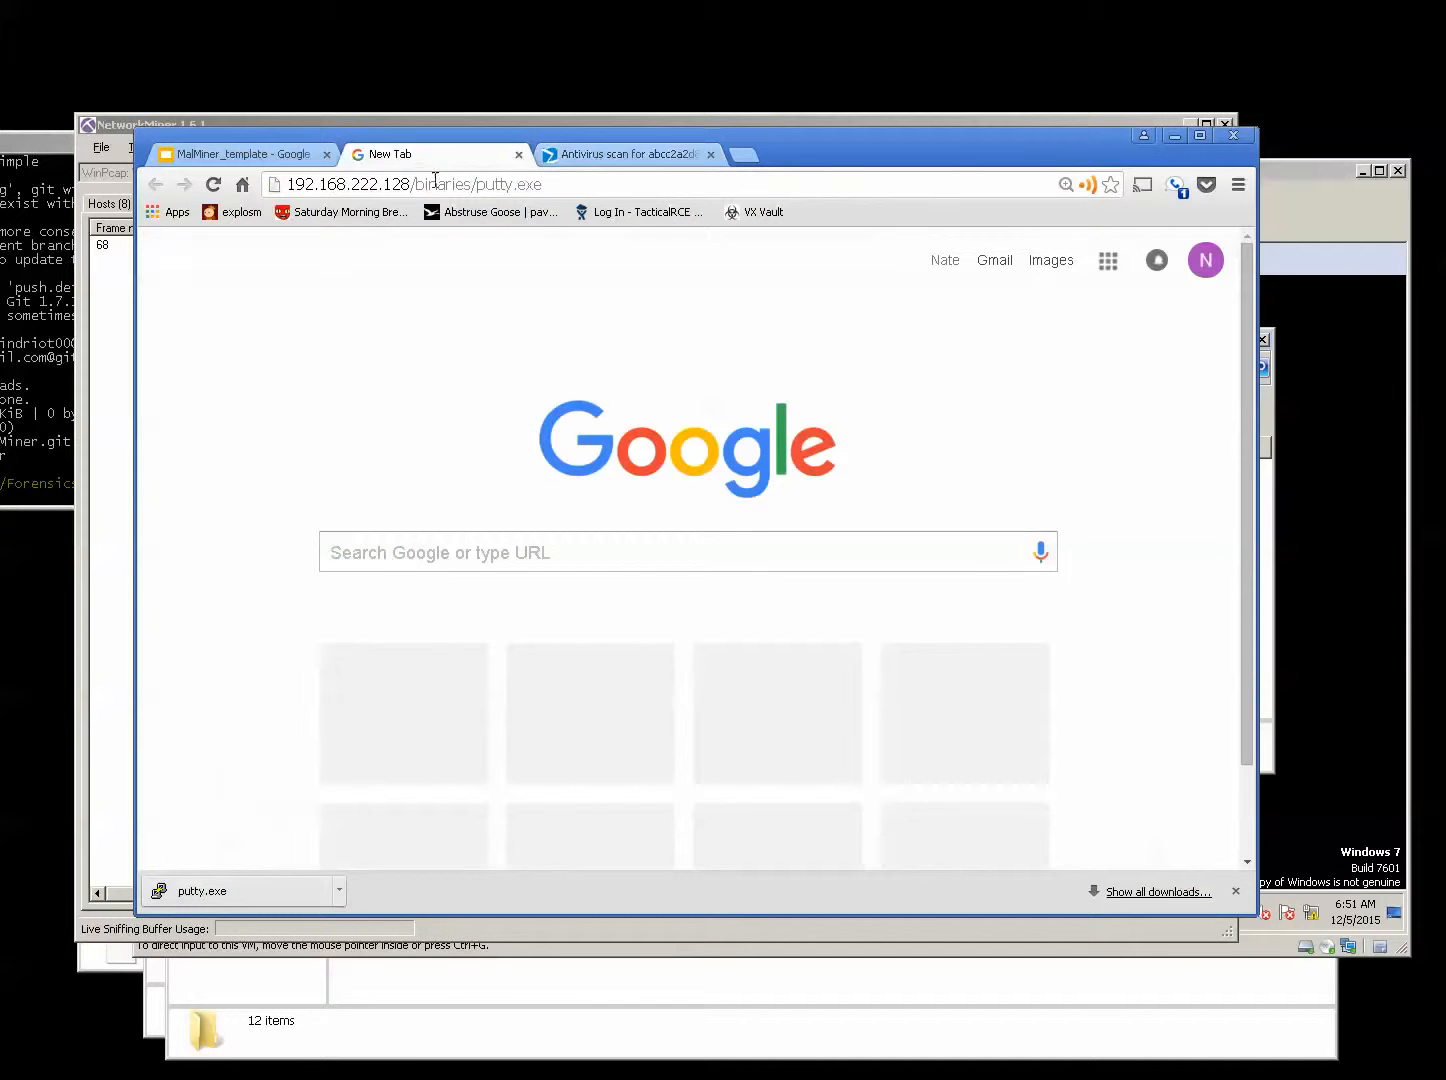
{"action": "left_click", "coordinate": [515, 184]}
{"action": "key", "text": "End"}
{"action": "key", "text": "Left"}
{"action": "key", "text": "Left"}
{"action": "key", "text": "Left"}
{"action": "key", "text": "Left"}
{"action": "type", "text": "_"}
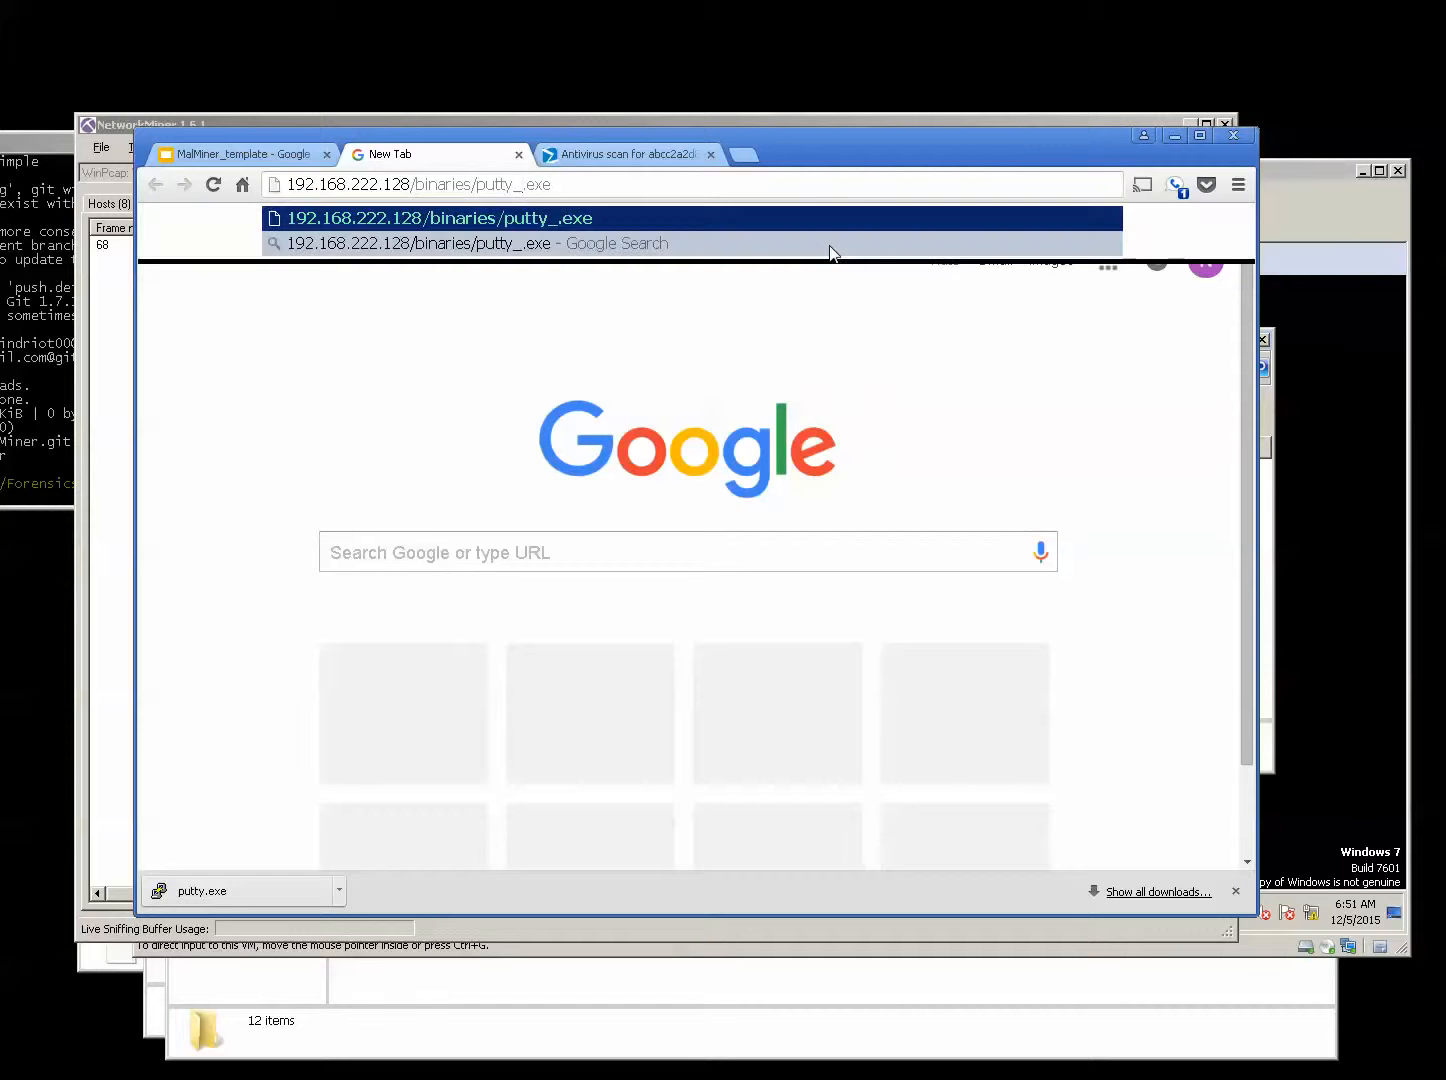
{"action": "type", "text": "upx"}
{"action": "key", "text": "Return"}
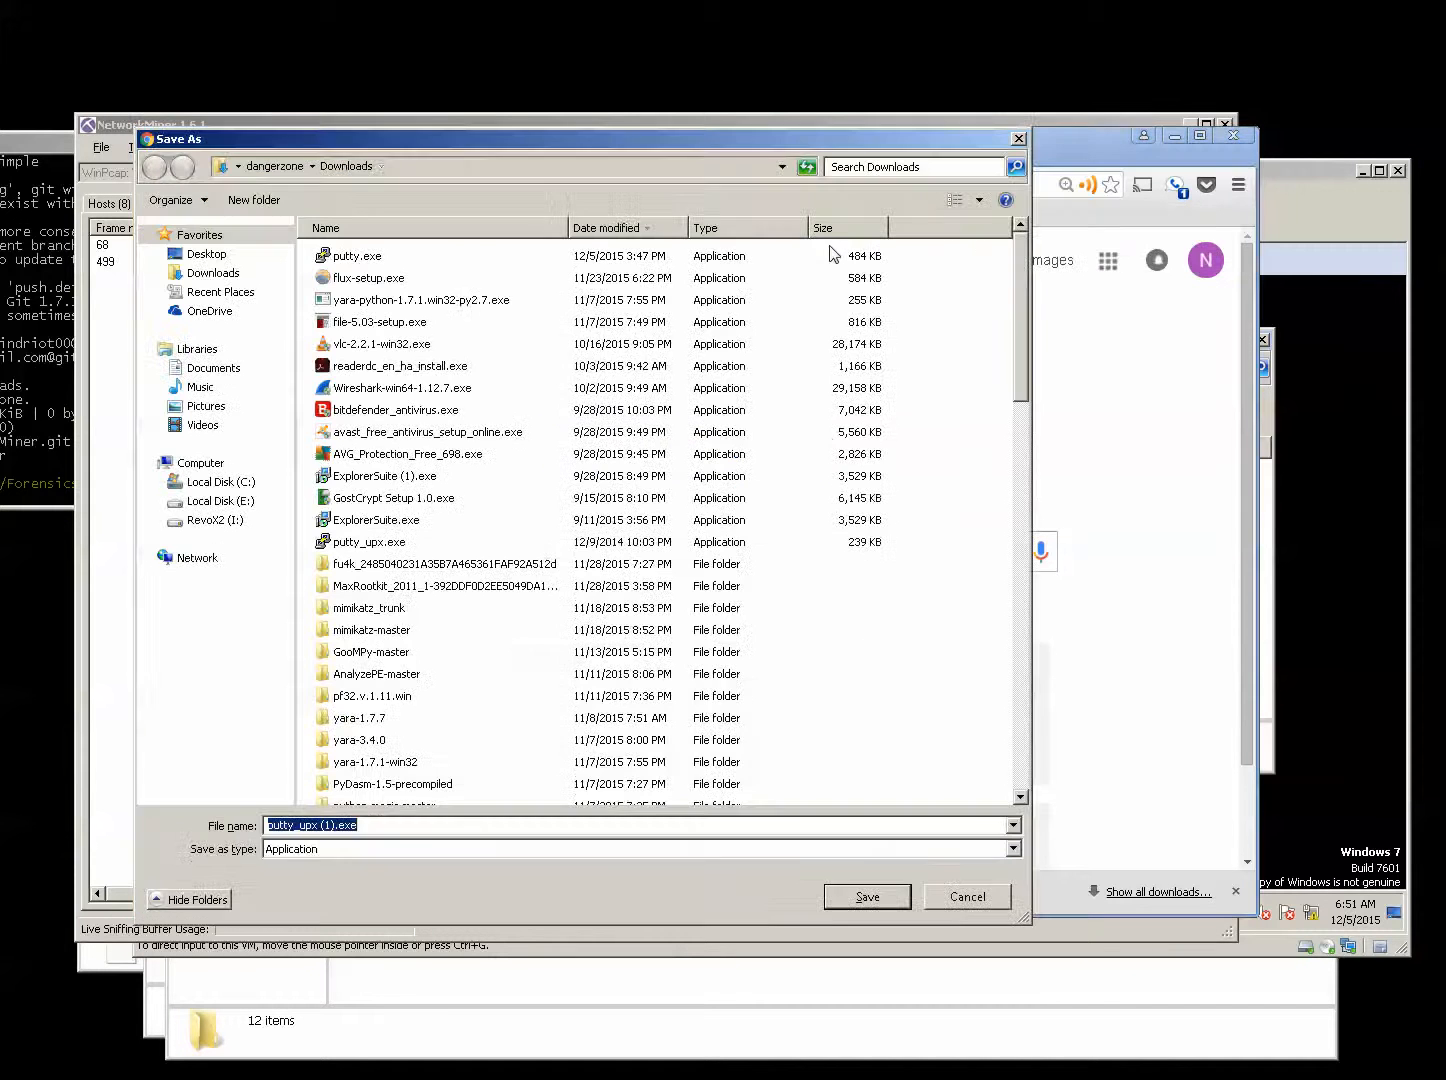
Save the download as putty_upx (1).exe in Downloads and keep the file despite the browser's warning.
{"action": "left_click", "coordinate": [866, 897]}
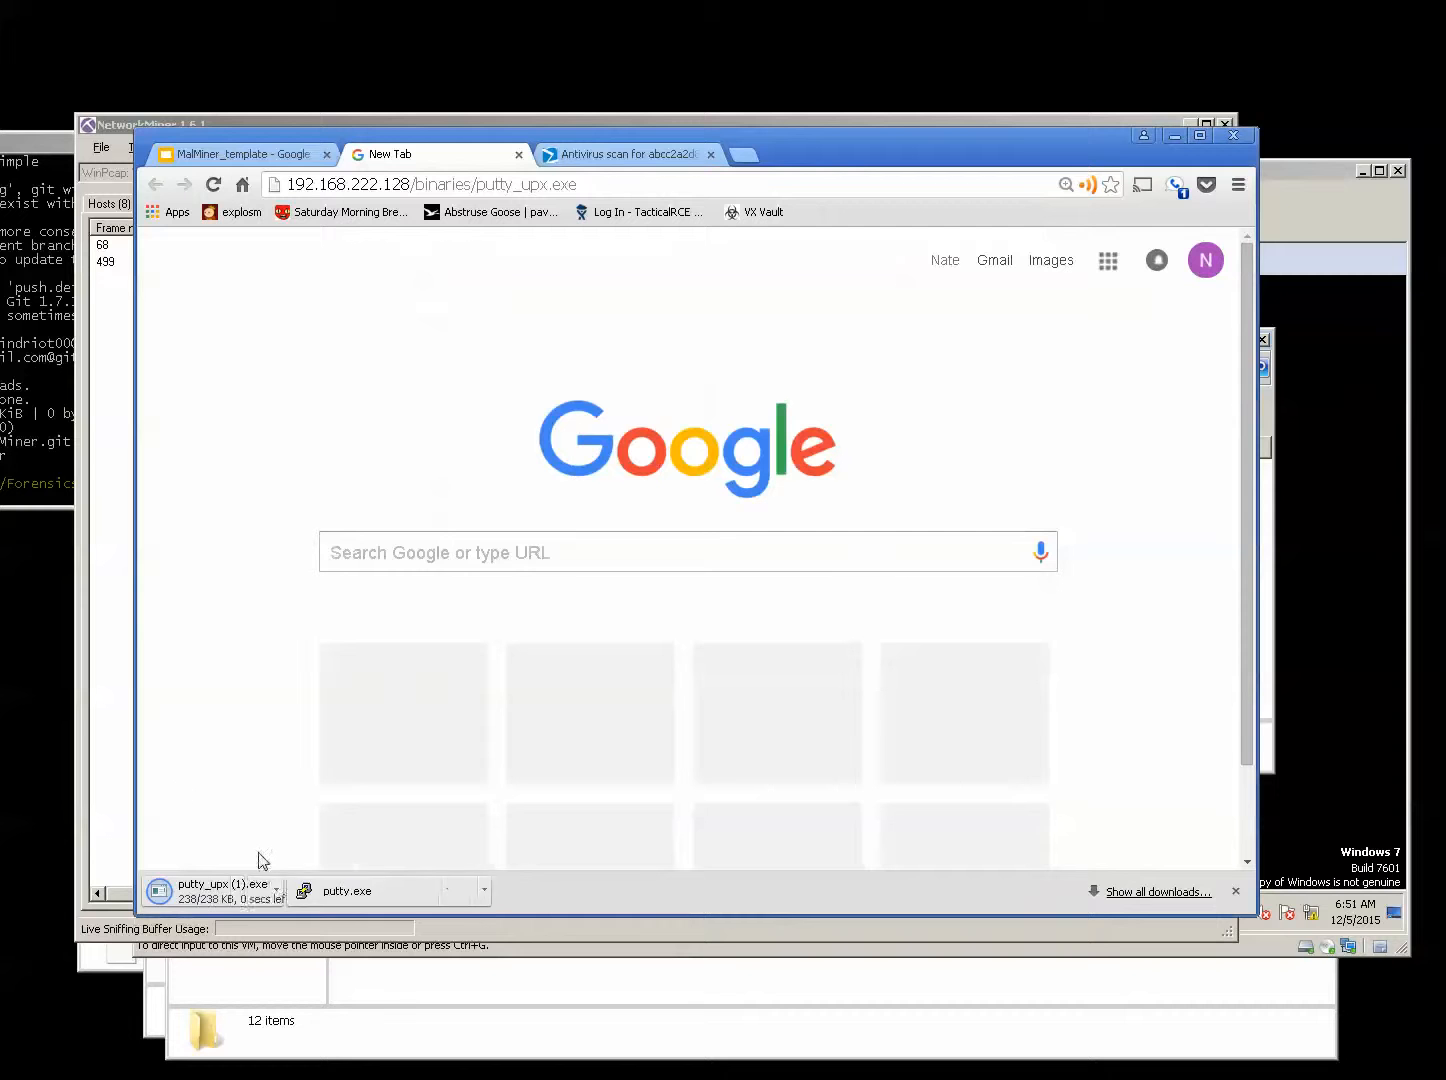
{"action": "left_click", "coordinate": [441, 890]}
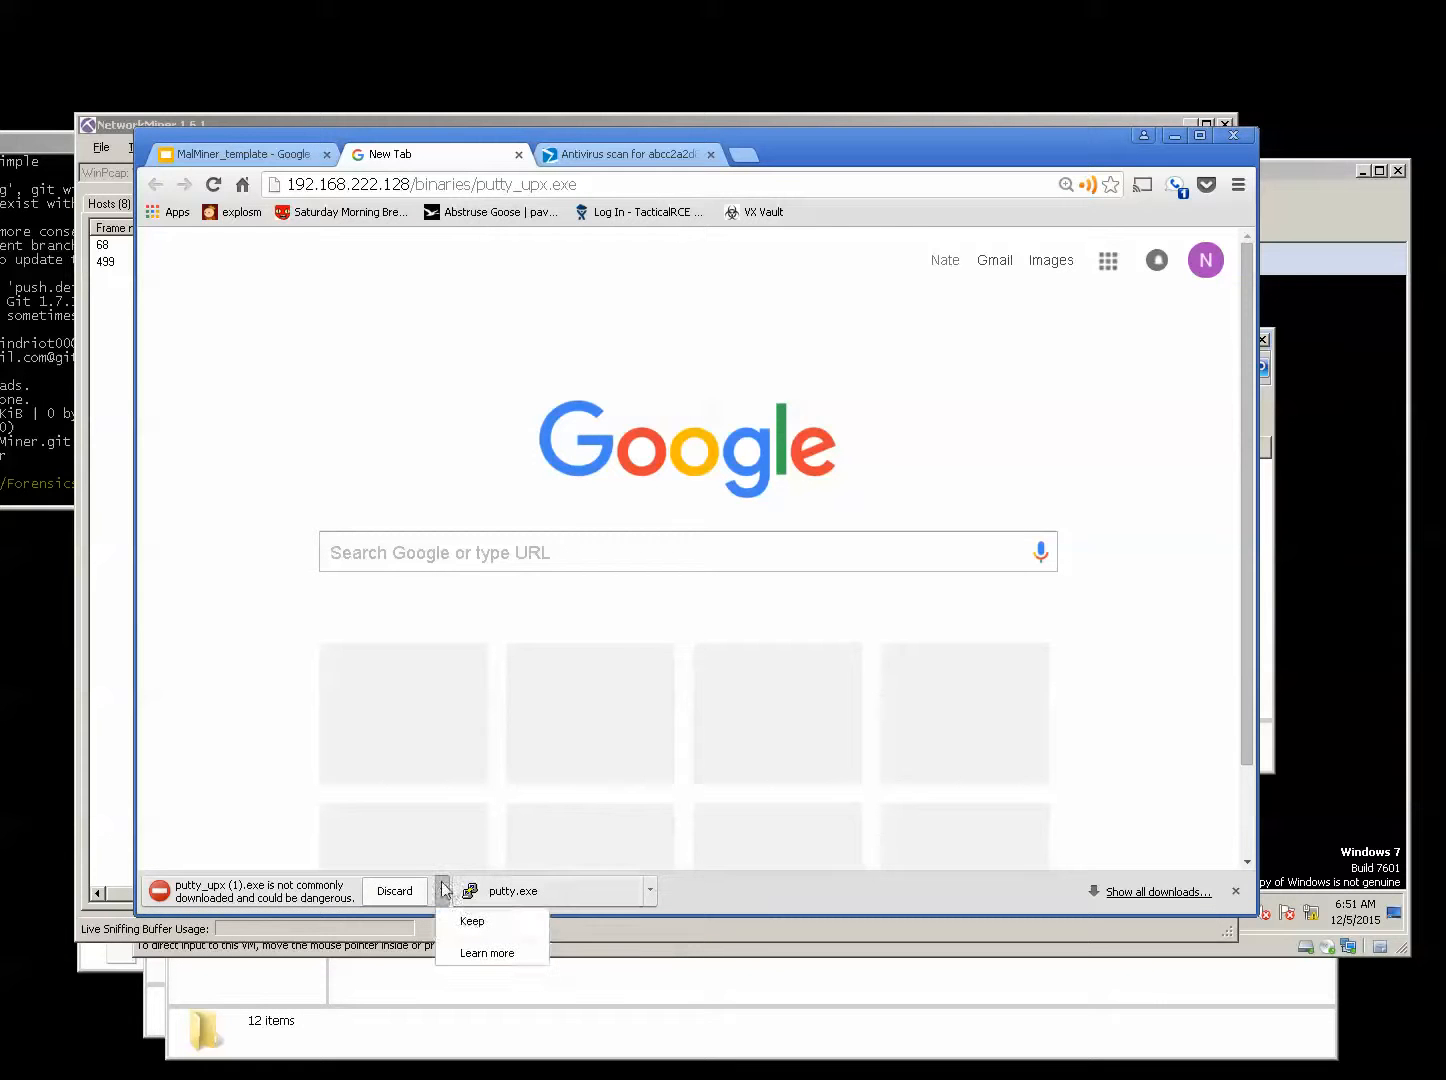
{"action": "left_click", "coordinate": [455, 921]}
Switch back to NetworkMiner and slightly widen the Details column in the captured files list.
{"action": "left_click", "coordinate": [132, 689]}
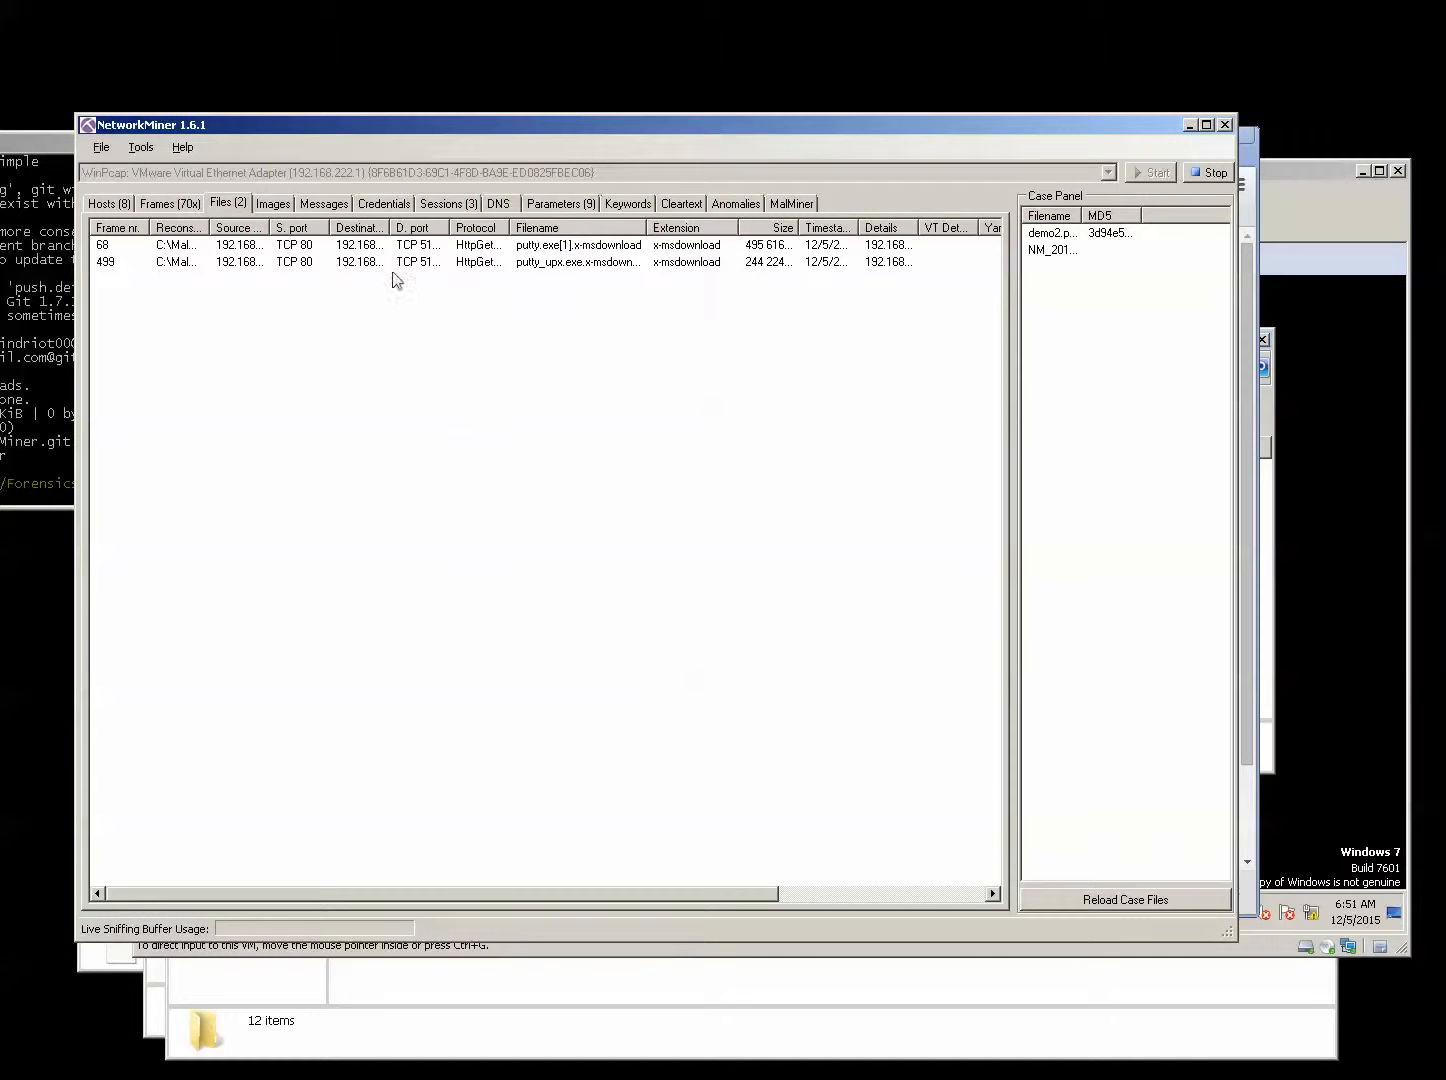
{"action": "left_click", "coordinate": [587, 262]}
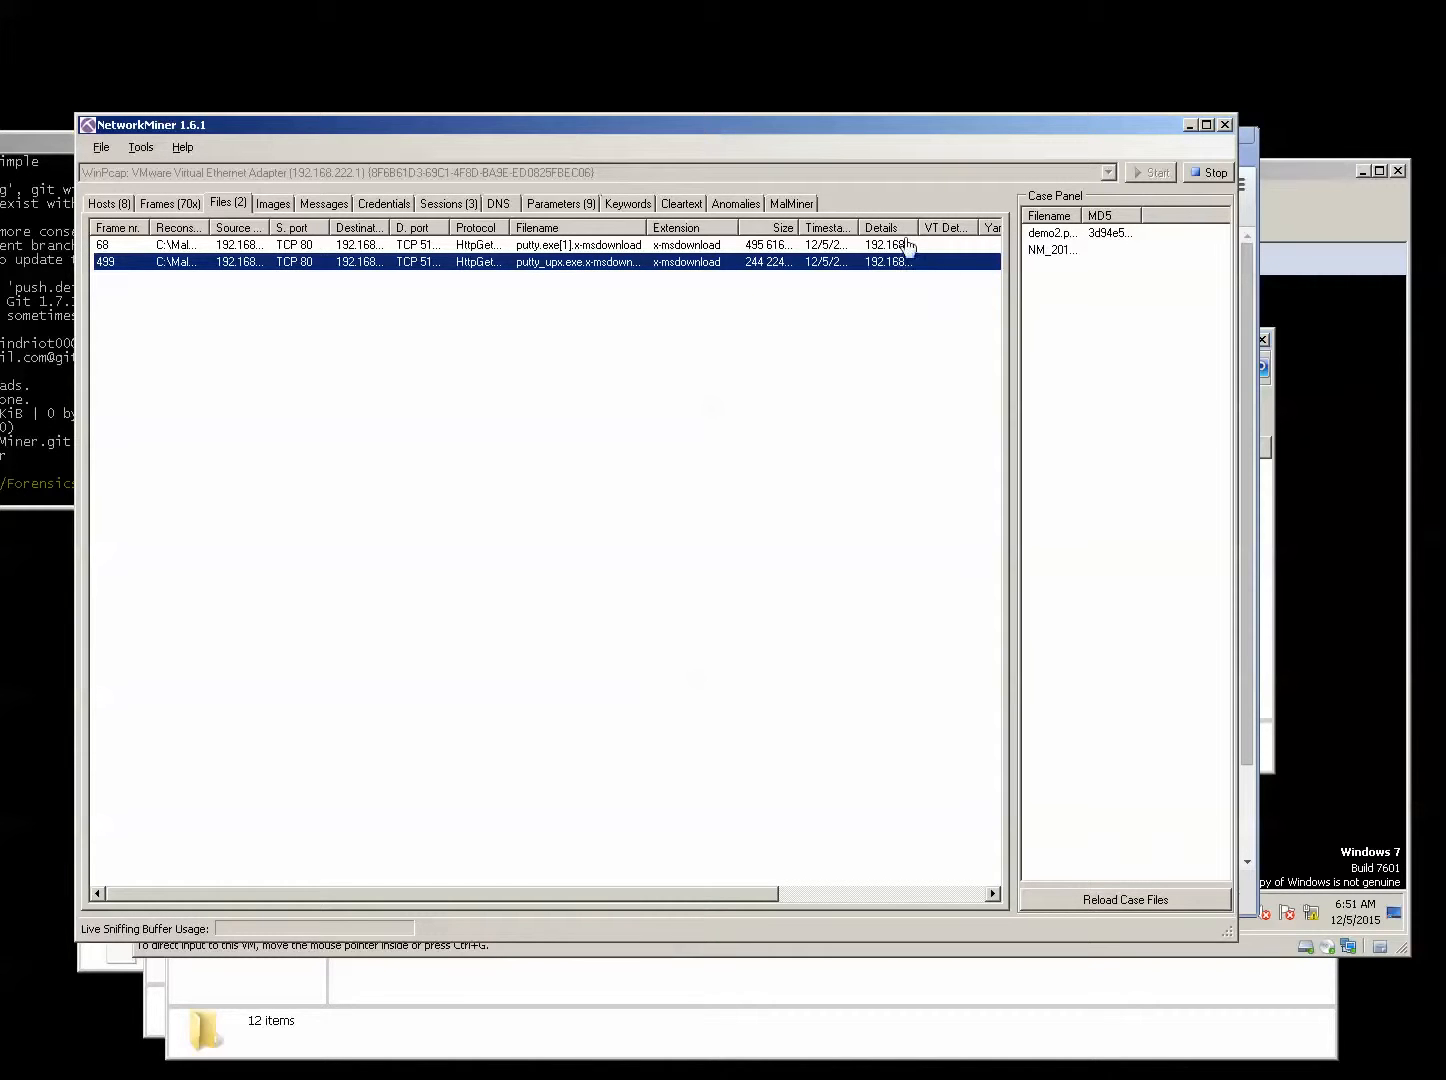
{"action": "left_click_drag", "start_coordinate": [918, 227], "coordinate": [943, 327]}
{"action": "left_click", "coordinate": [616, 342]}
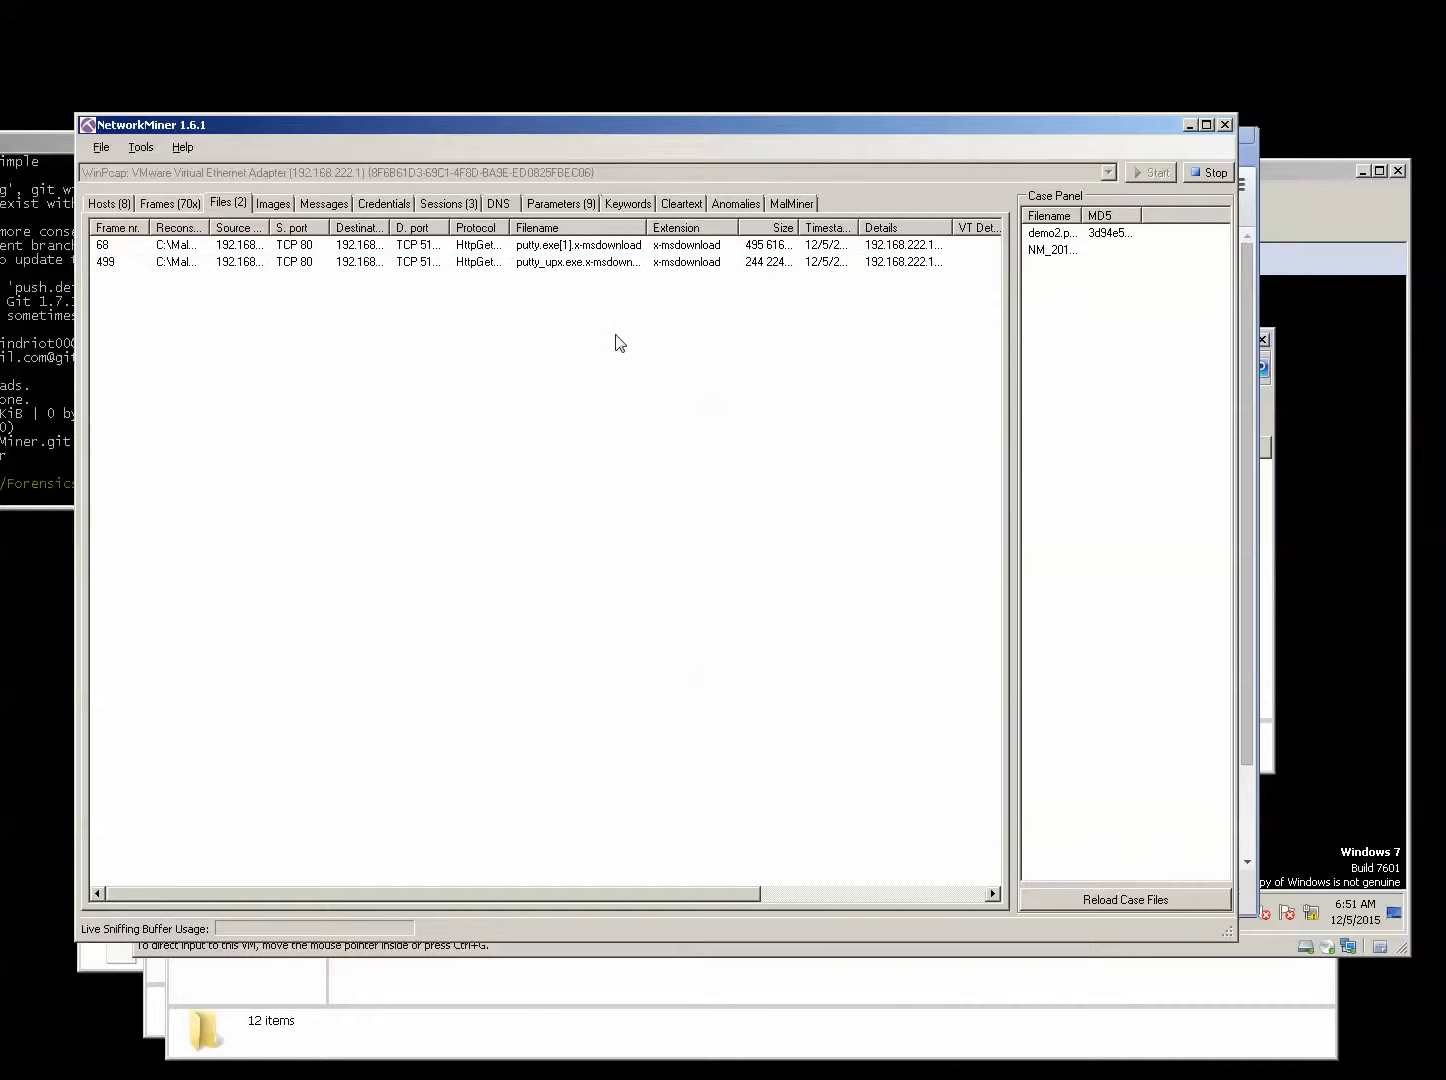
Run MalMiner on the captured putty_upx.exe file and show the MalMiner results list.
{"action": "left_click", "coordinate": [590, 265]}
{"action": "right_click", "coordinate": [630, 268]}
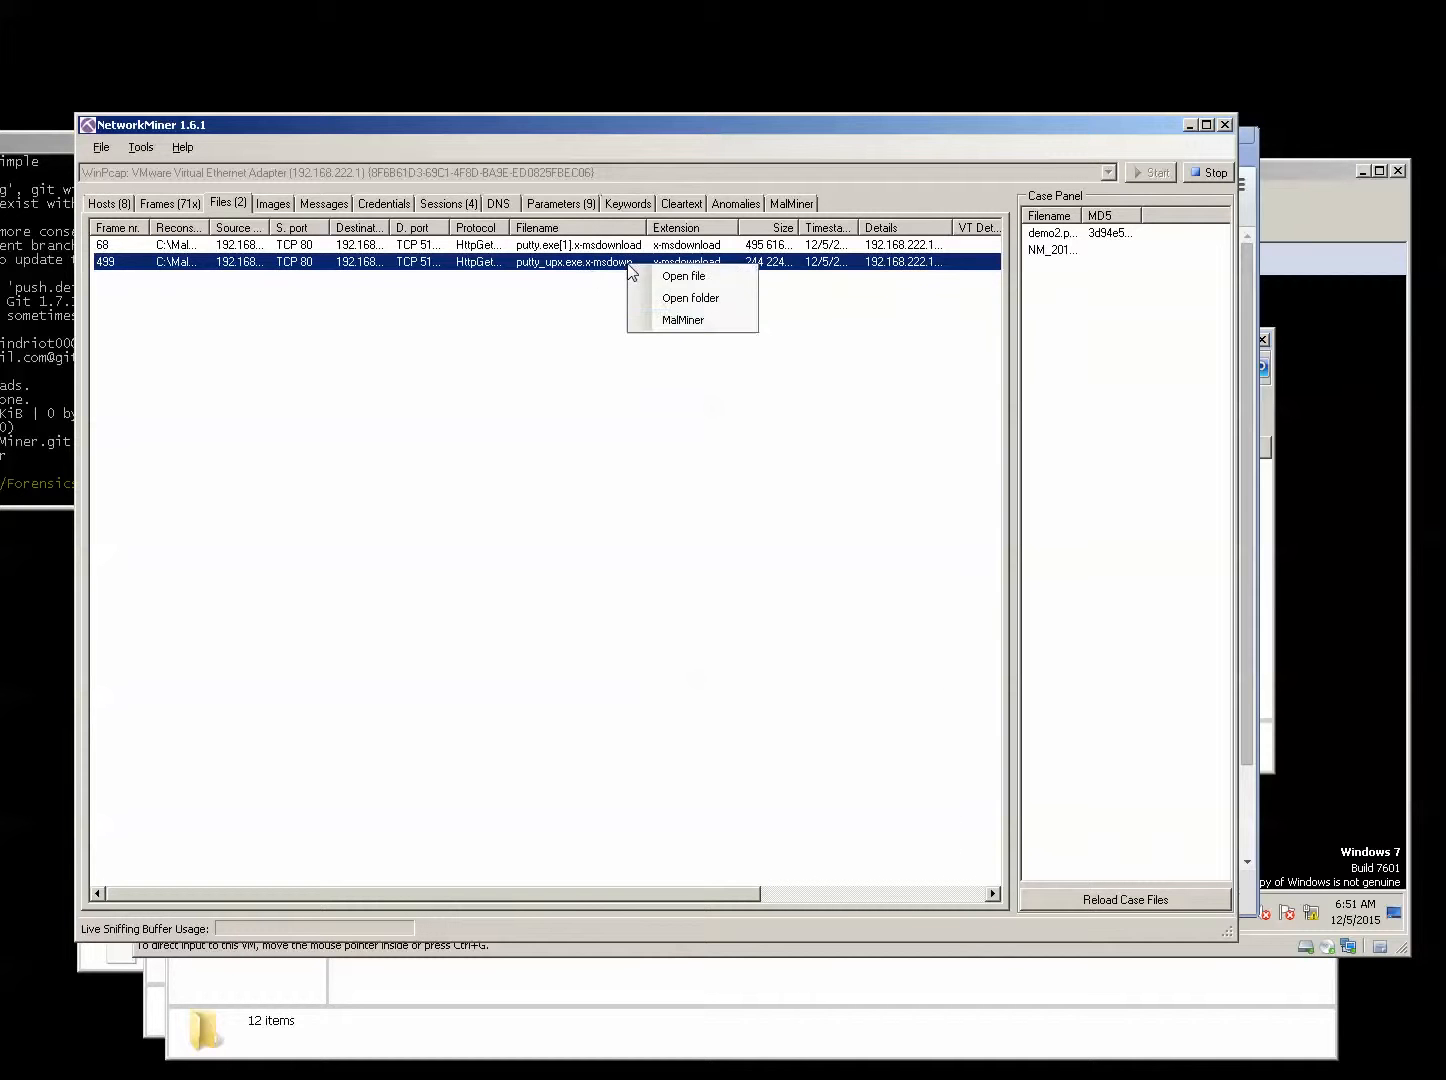
{"action": "left_click", "coordinate": [676, 321]}
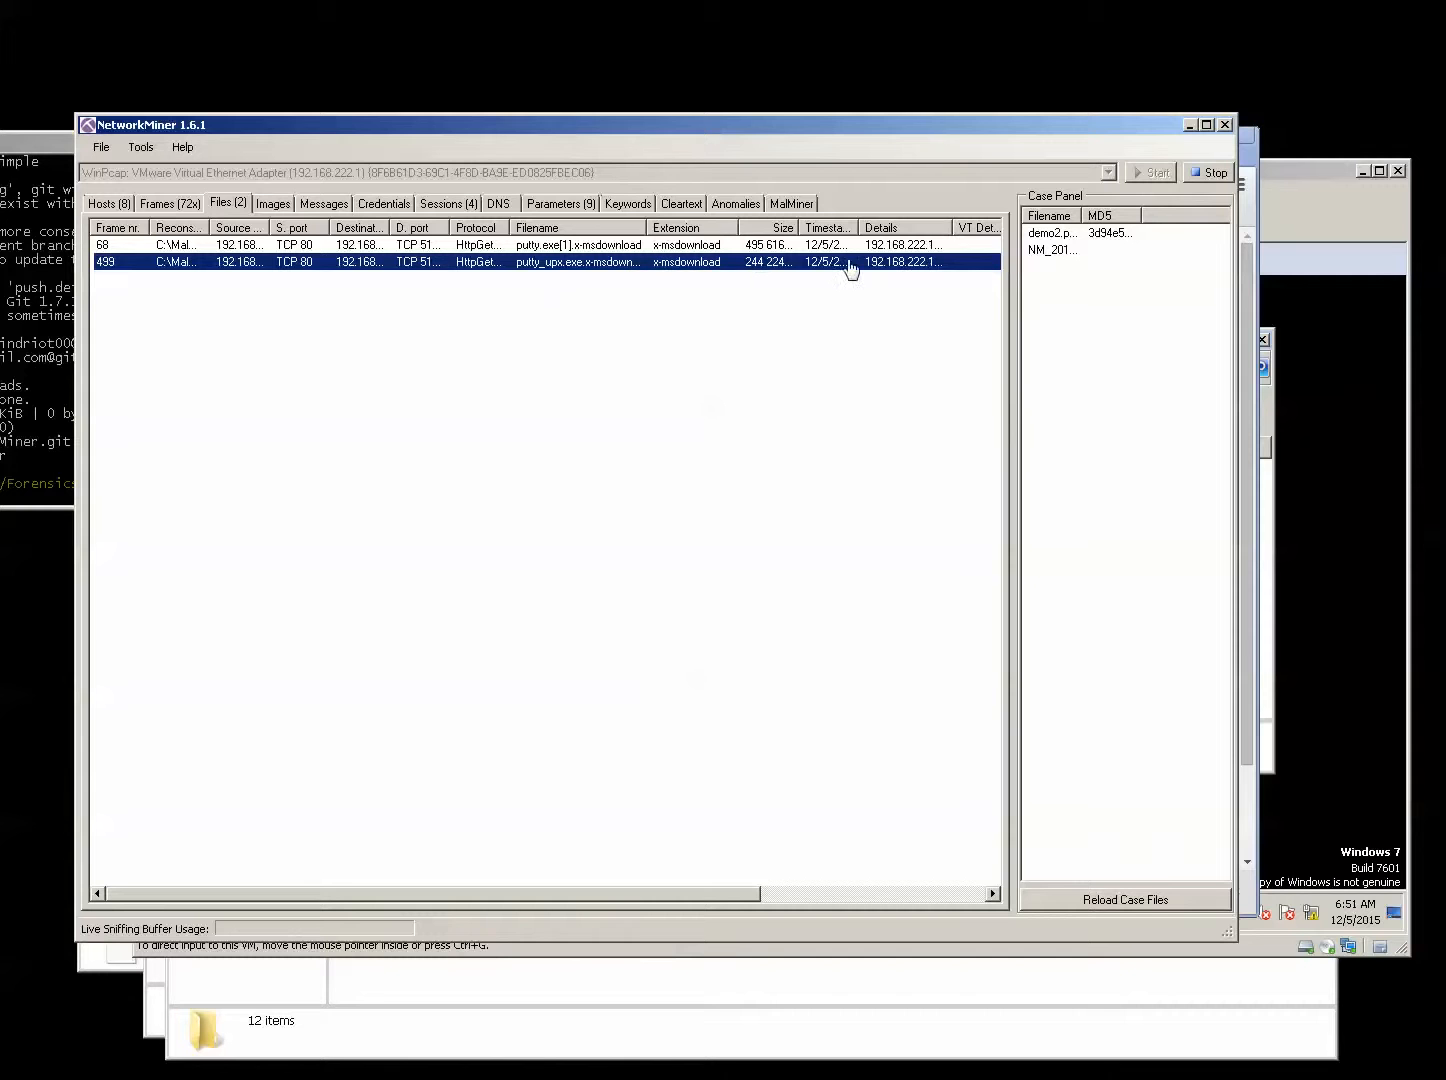
{"action": "left_click", "coordinate": [790, 204]}
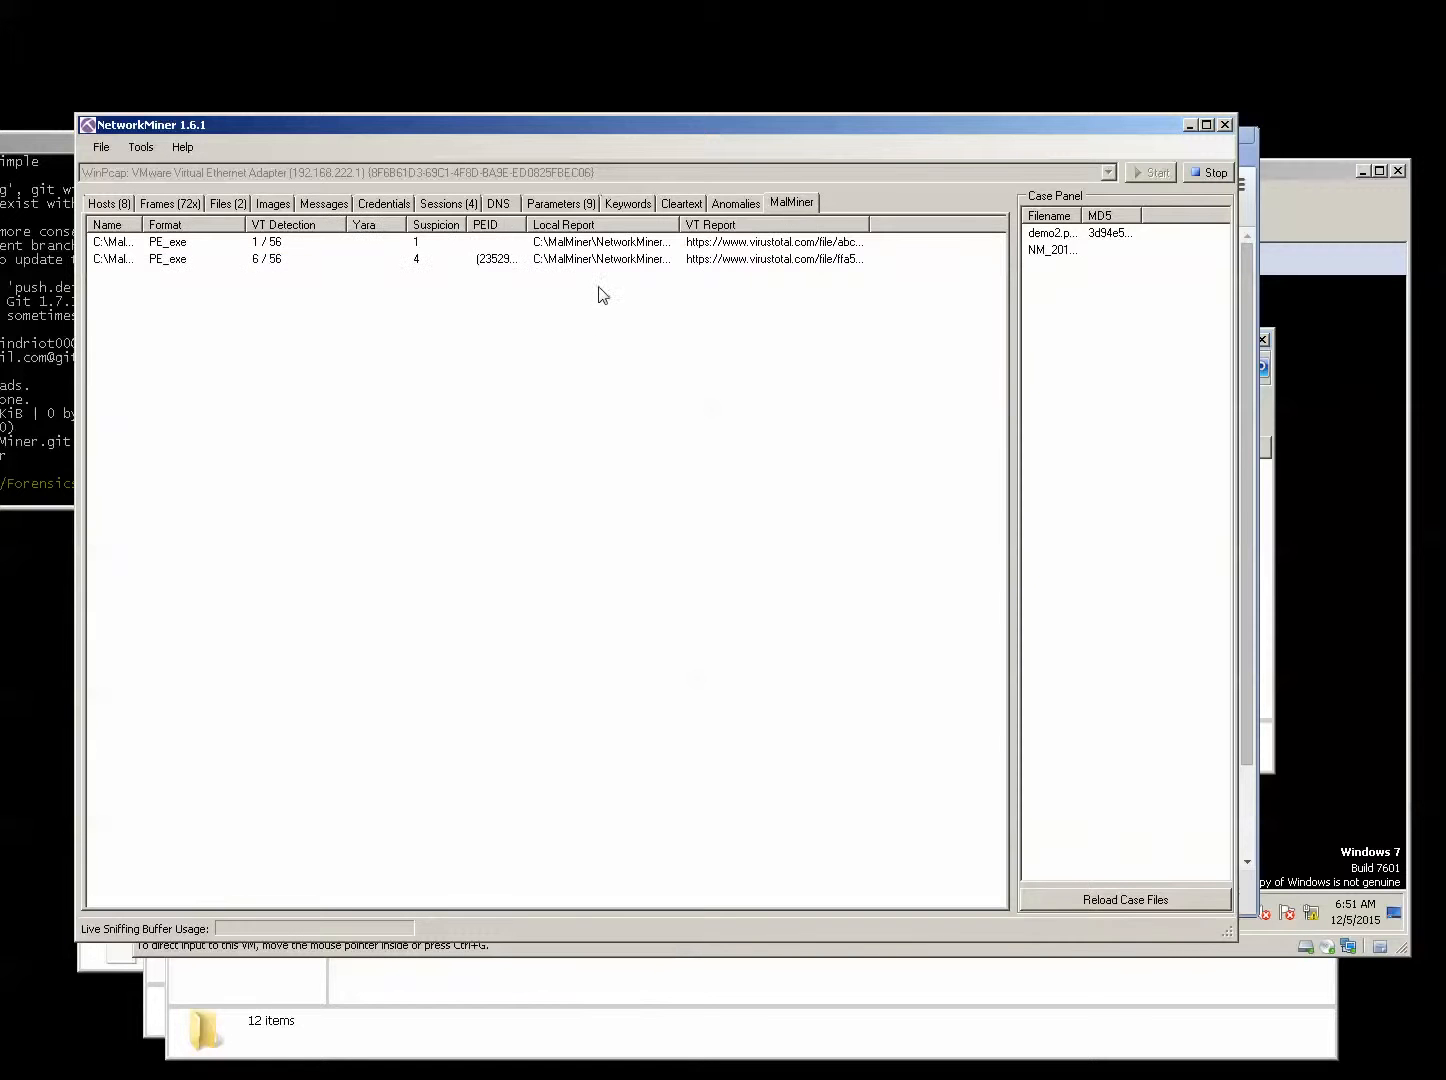
Widen the PEID column to read the packed file's full entry and partly narrow it again.
{"action": "left_click_drag", "start_coordinate": [523, 221], "coordinate": [709, 224]}
{"action": "left_click", "coordinate": [550, 260]}
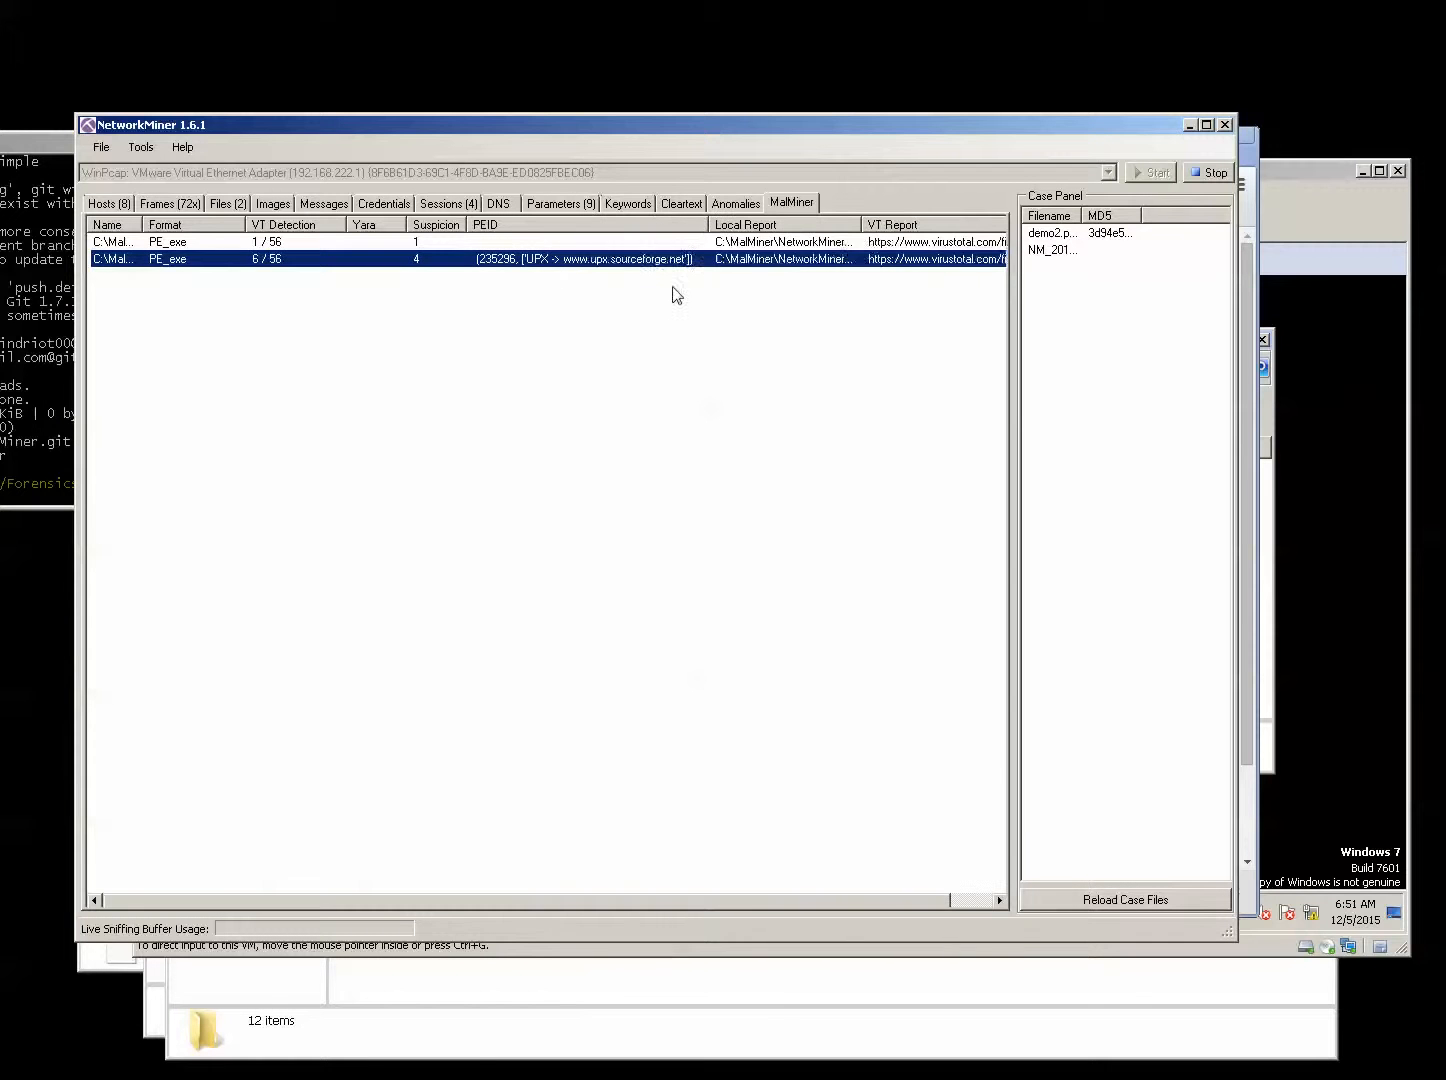
{"action": "left_click", "coordinate": [650, 330]}
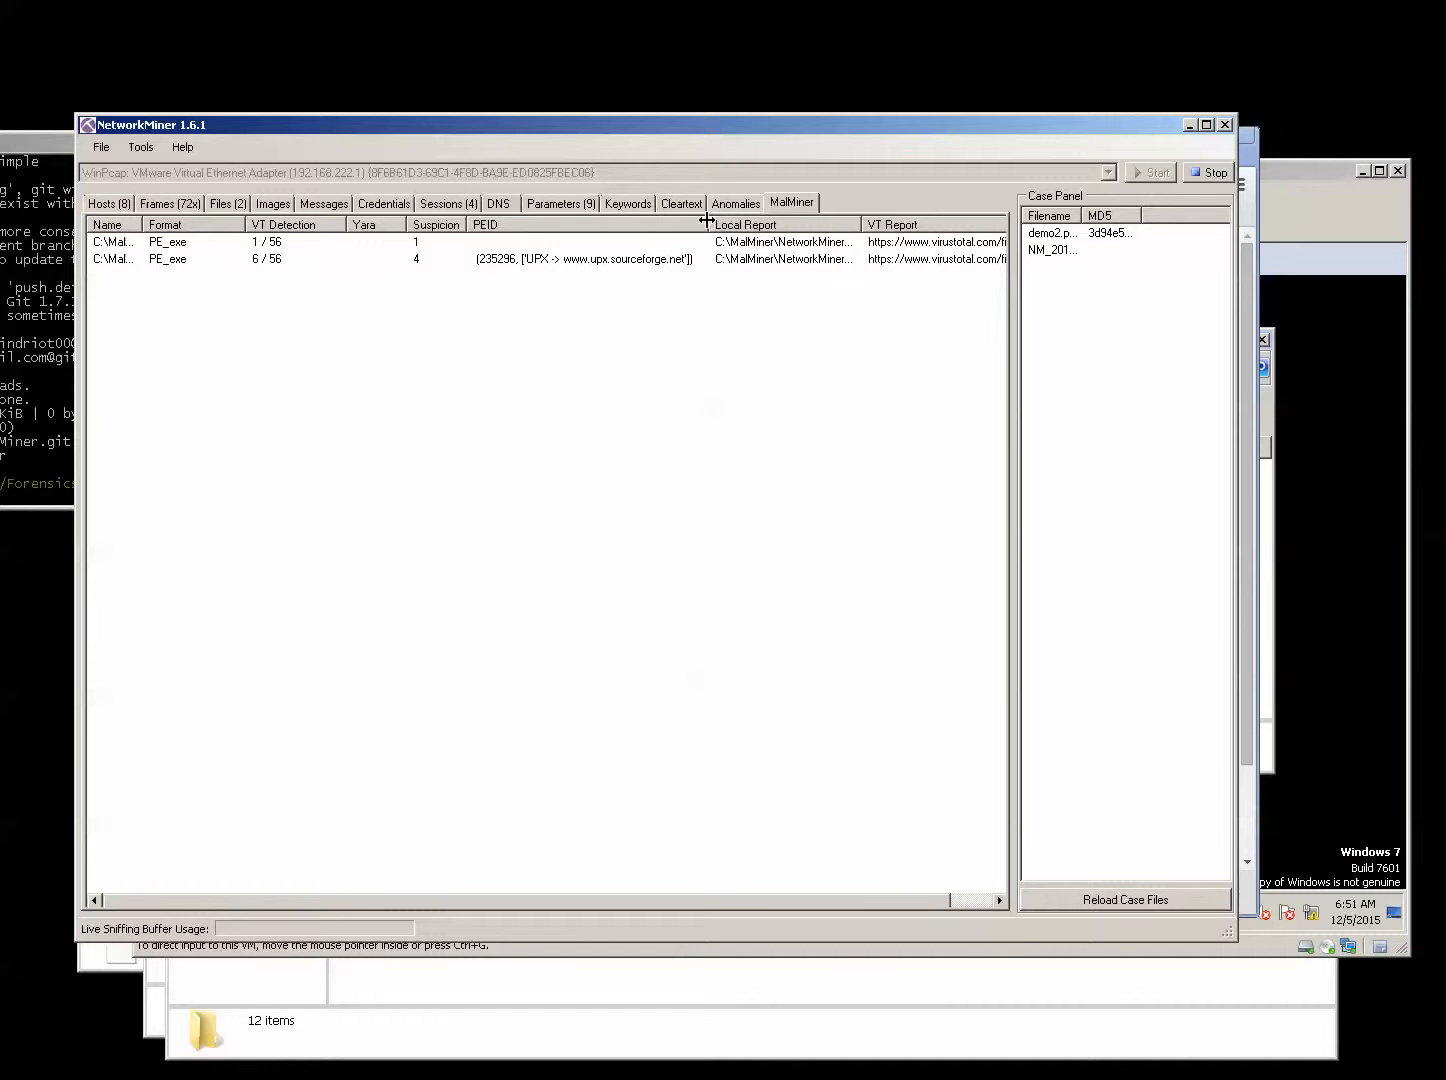
{"action": "left_click_drag", "start_coordinate": [707, 220], "coordinate": [618, 222]}
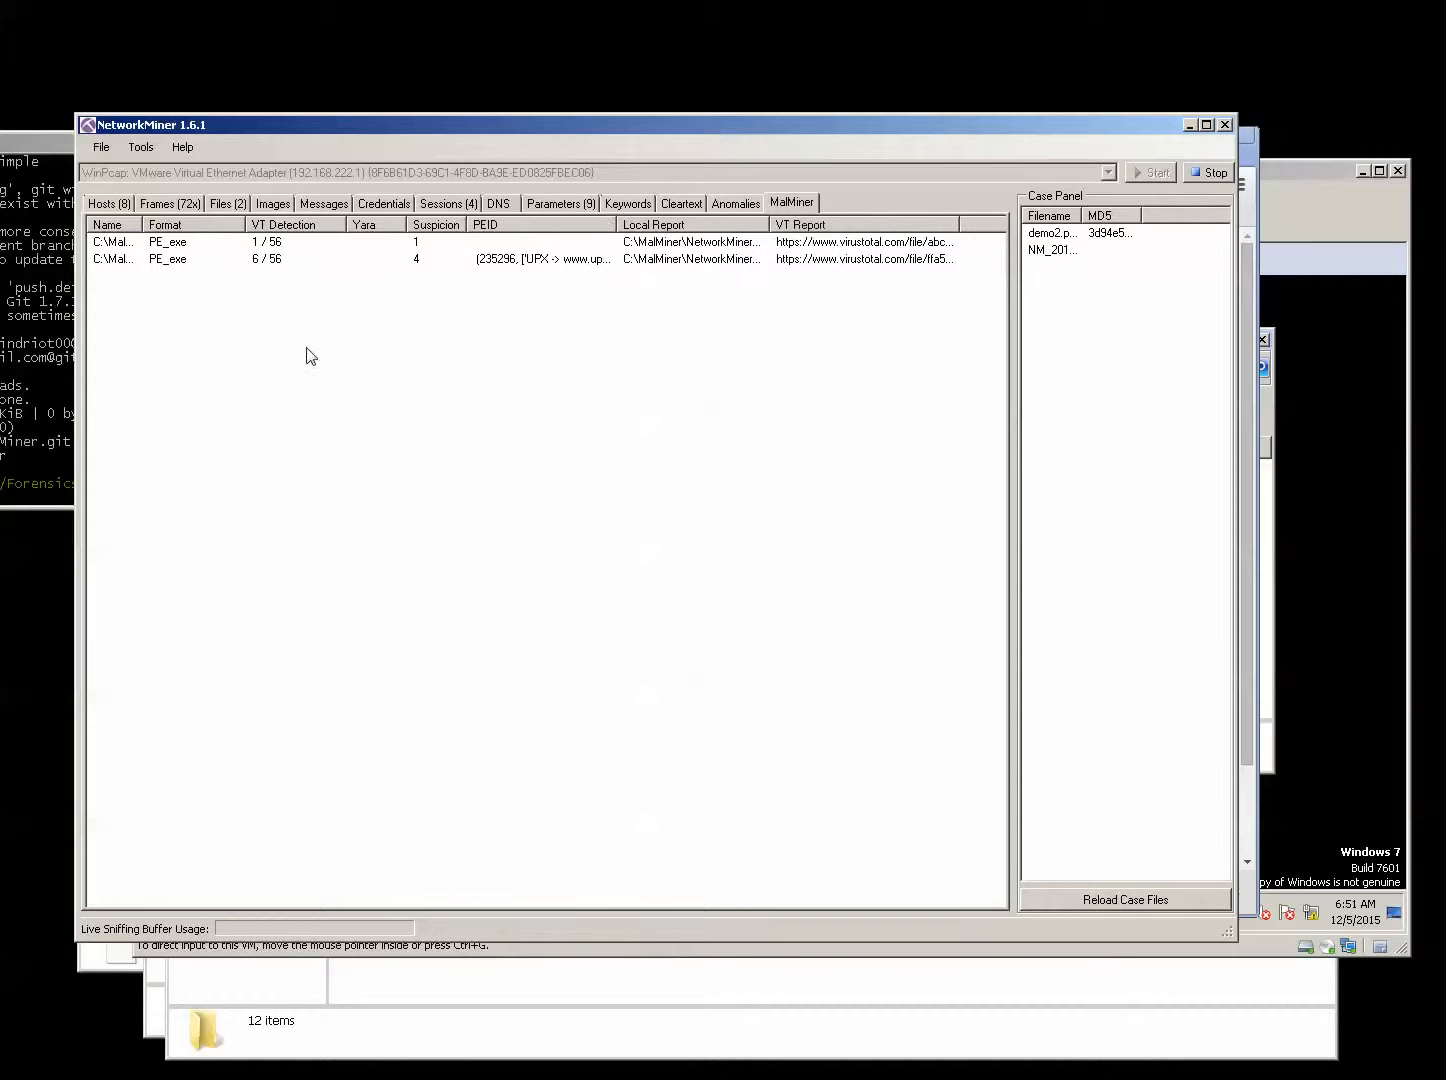
Open the packed file's VirusTotal results, examine the detection ratio and antivirus list, and switch back to NetworkMiner.
{"action": "left_click", "coordinate": [266, 262]}
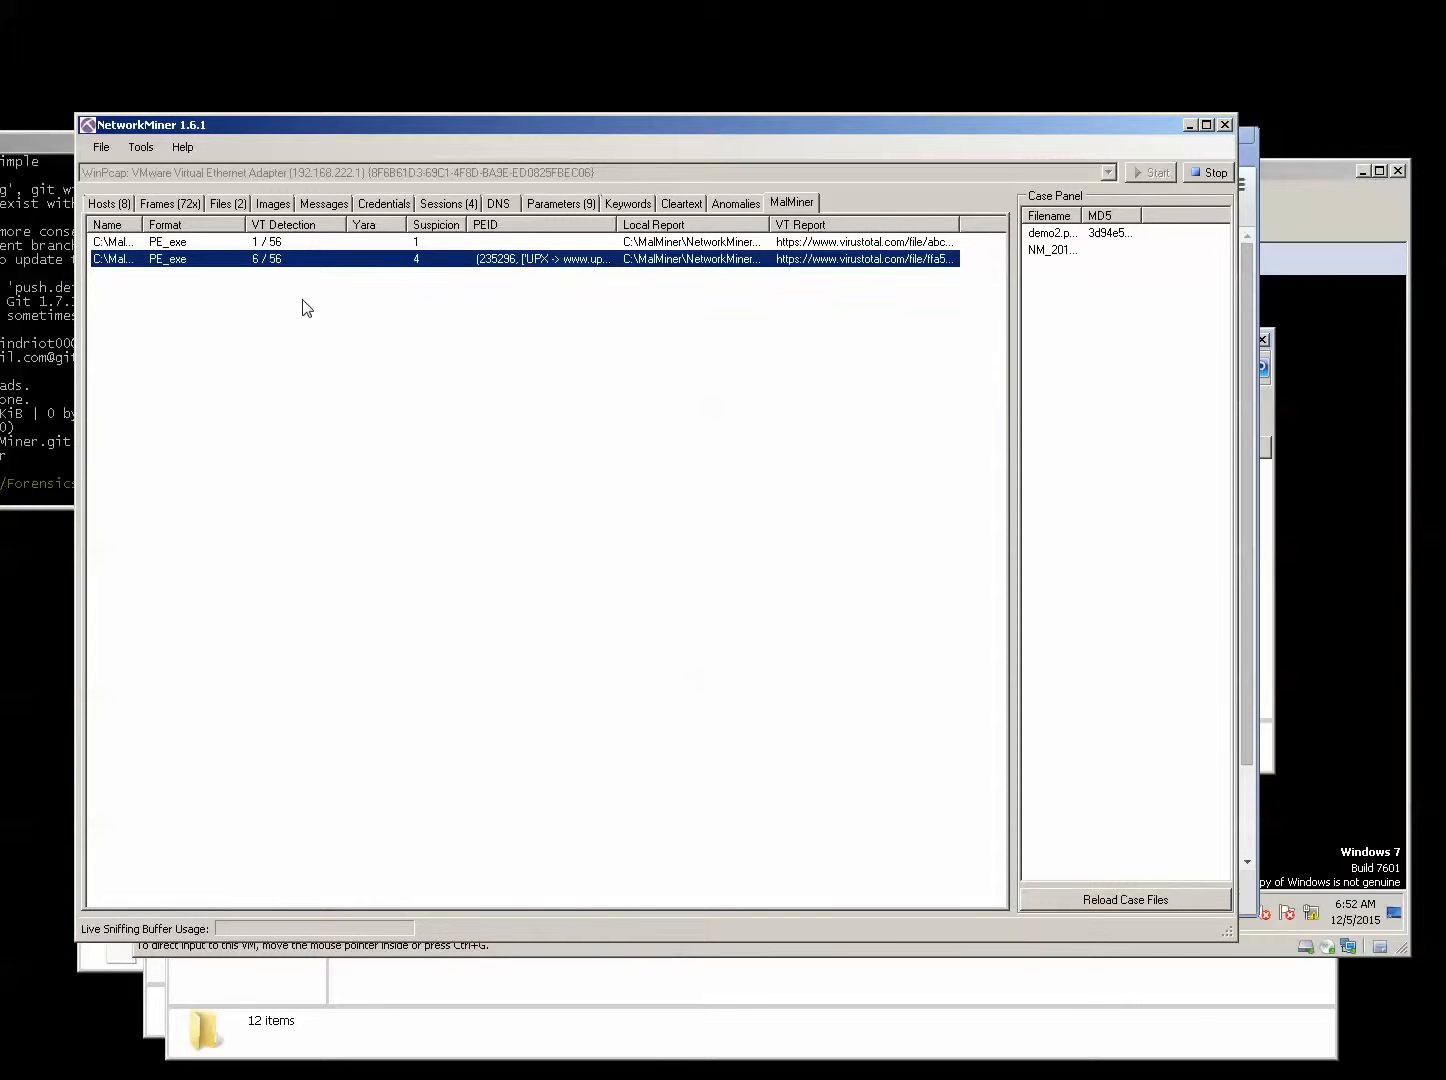
{"action": "right_click", "coordinate": [864, 264]}
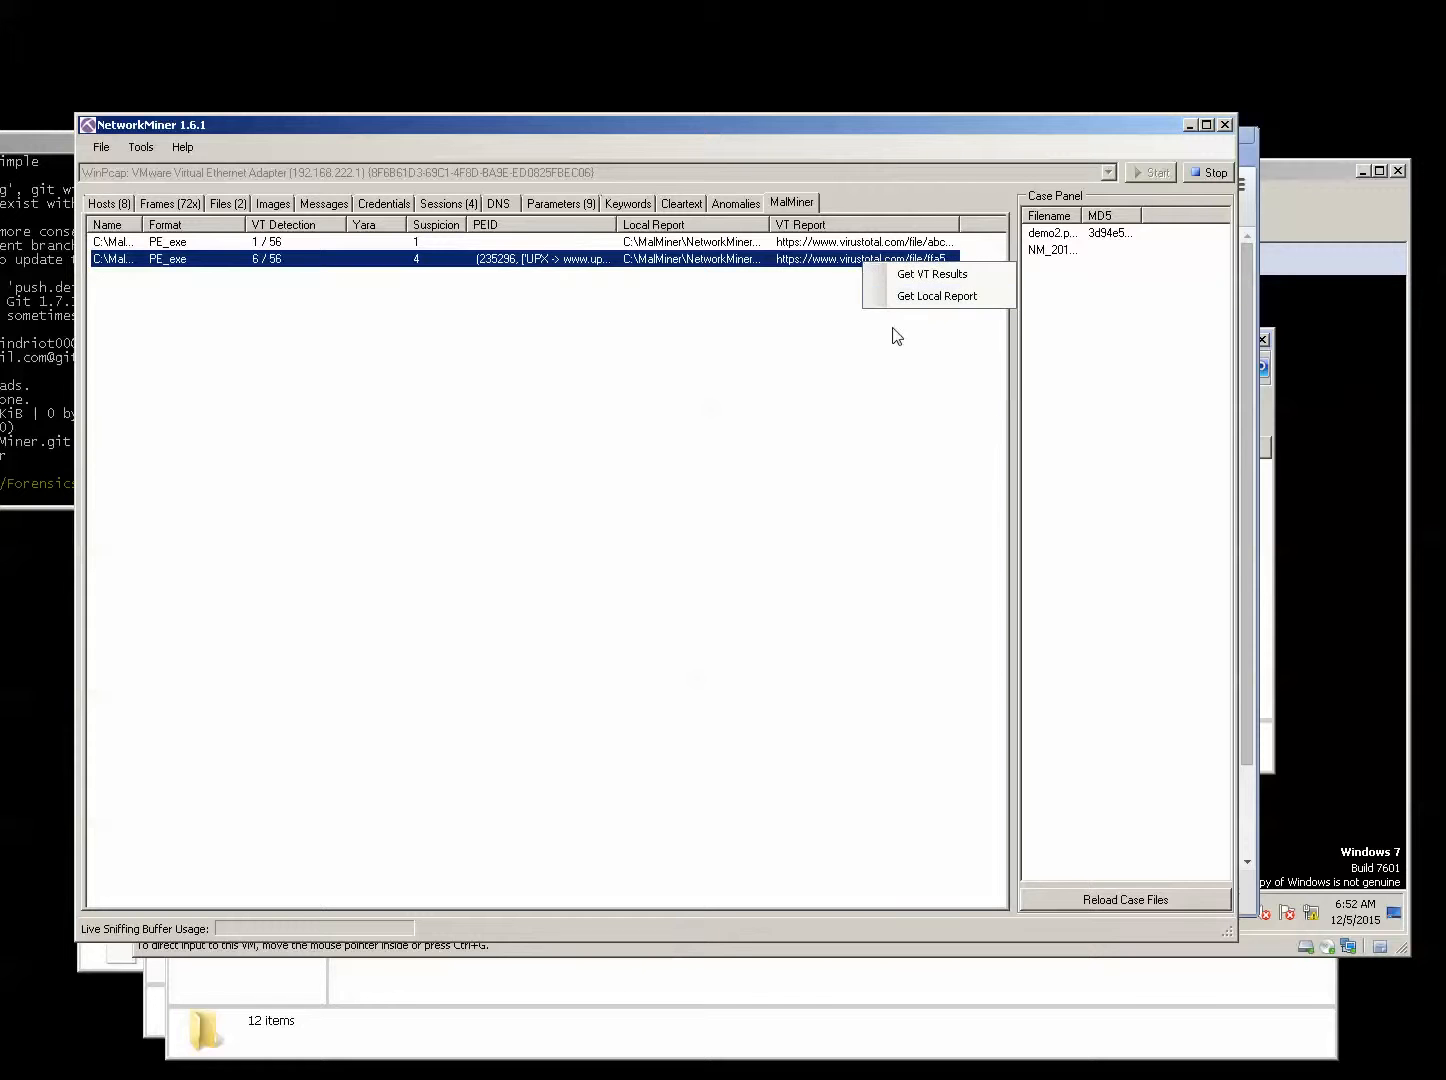
{"action": "left_click", "coordinate": [950, 274]}
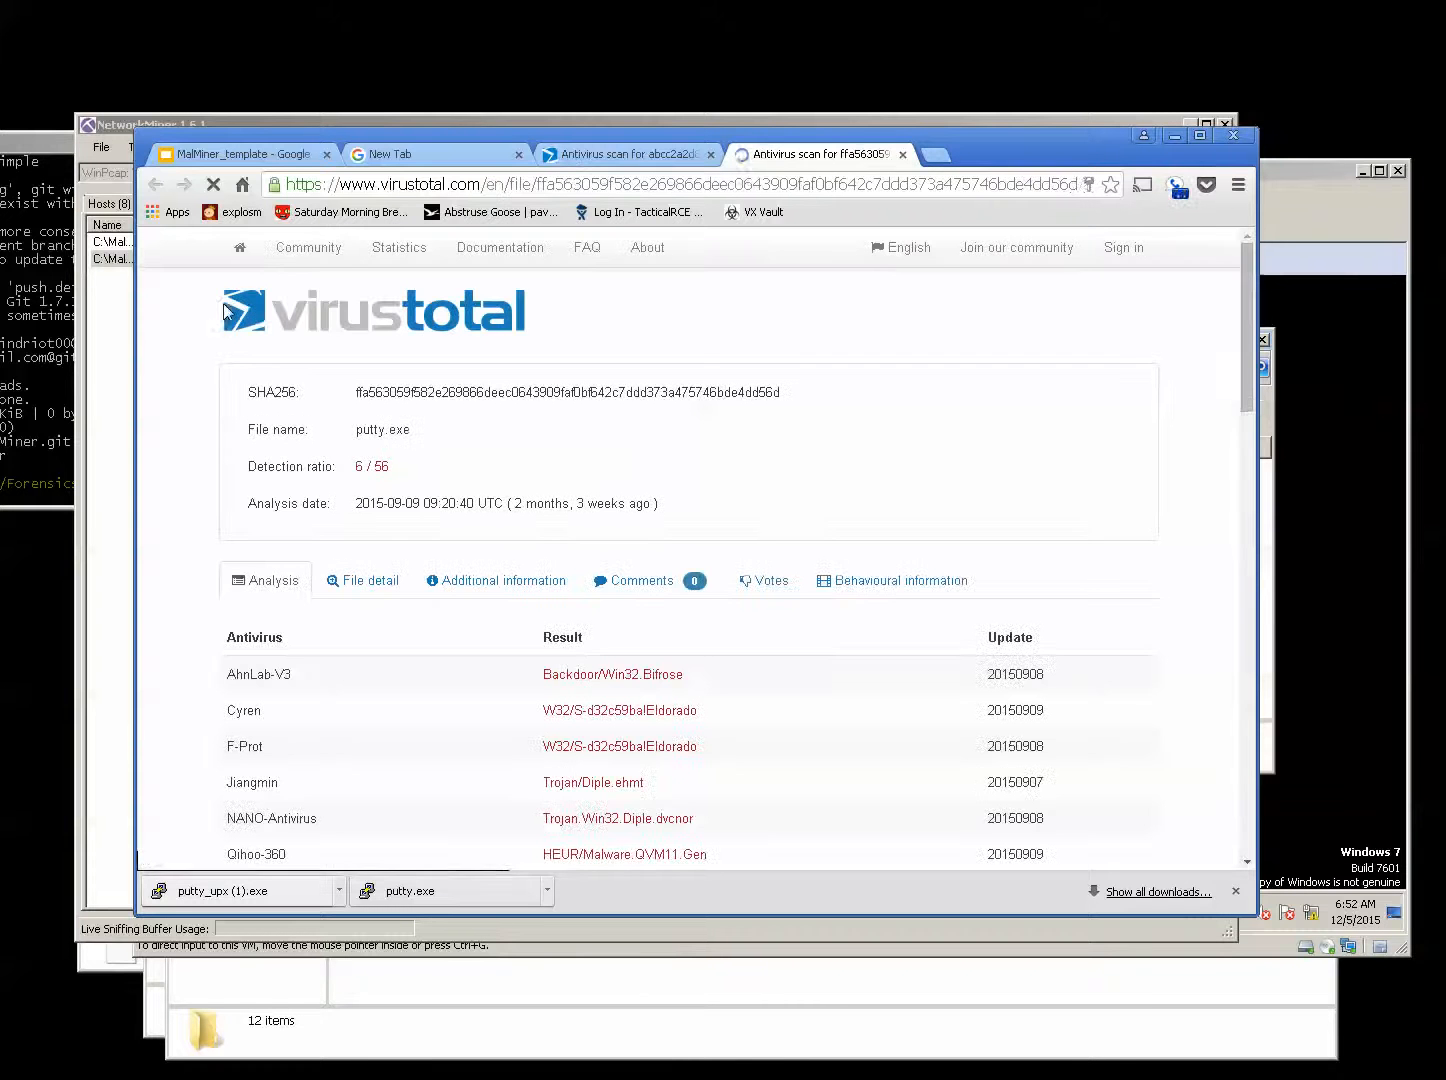
{"action": "scroll", "coordinate": [813, 539], "scroll_direction": "down", "scroll_amount": 2}
{"action": "left_click_drag", "start_coordinate": [741, 668], "coordinate": [292, 471]}
{"action": "scroll", "coordinate": [372, 472], "scroll_direction": "up", "scroll_amount": 2}
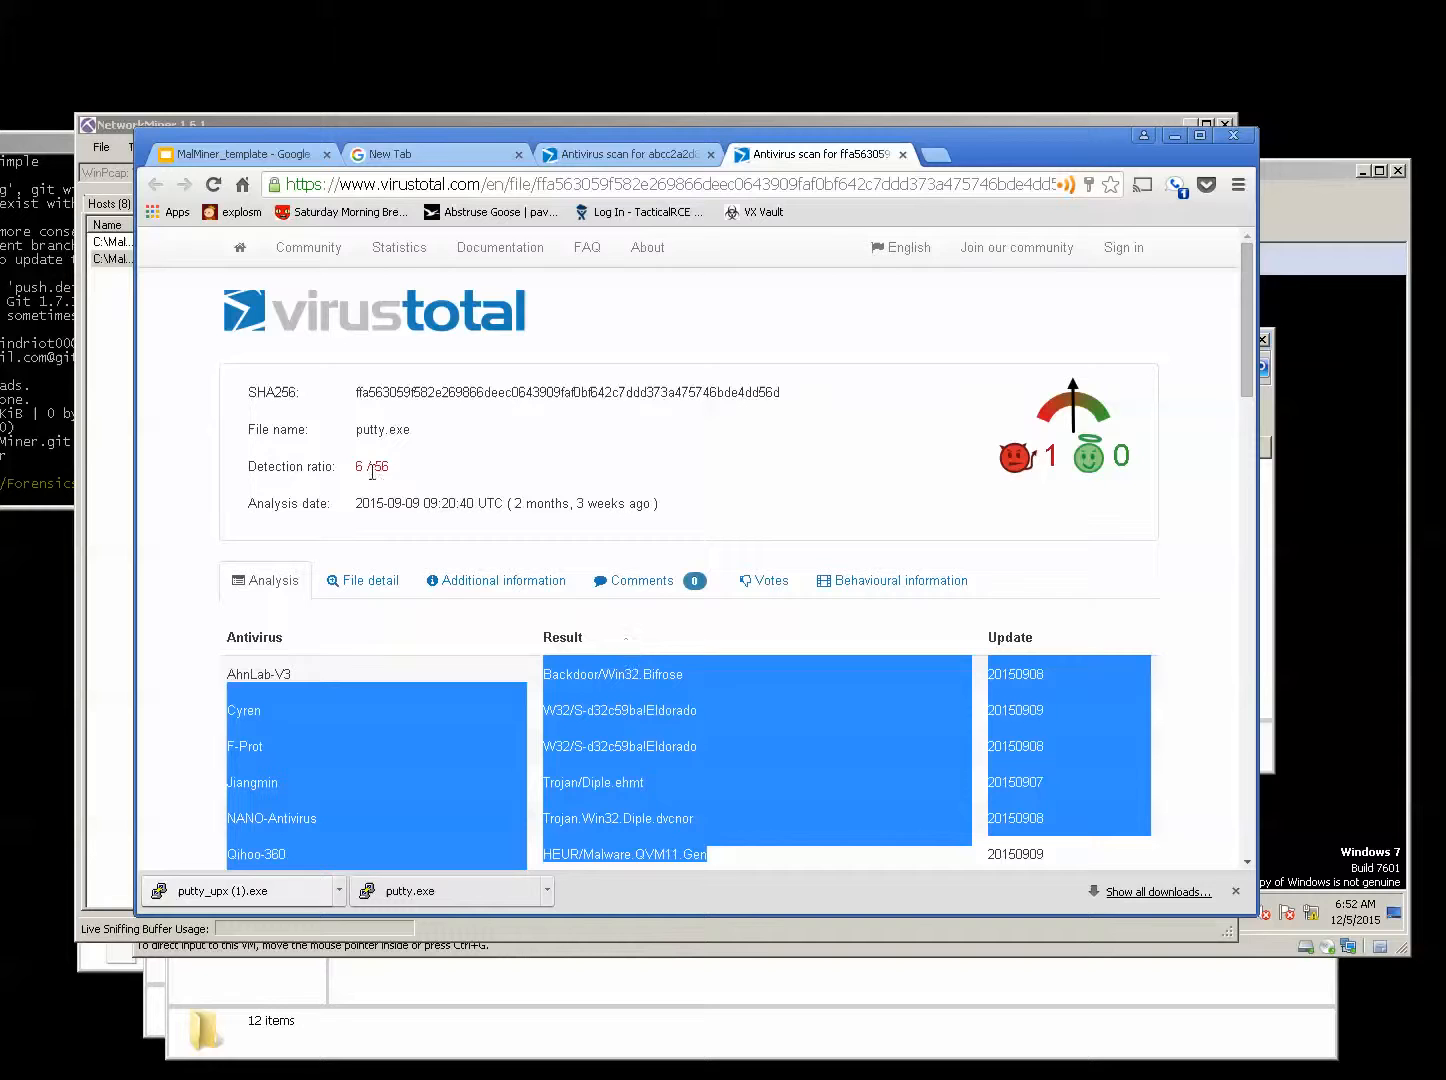
{"action": "left_click", "coordinate": [104, 477]}
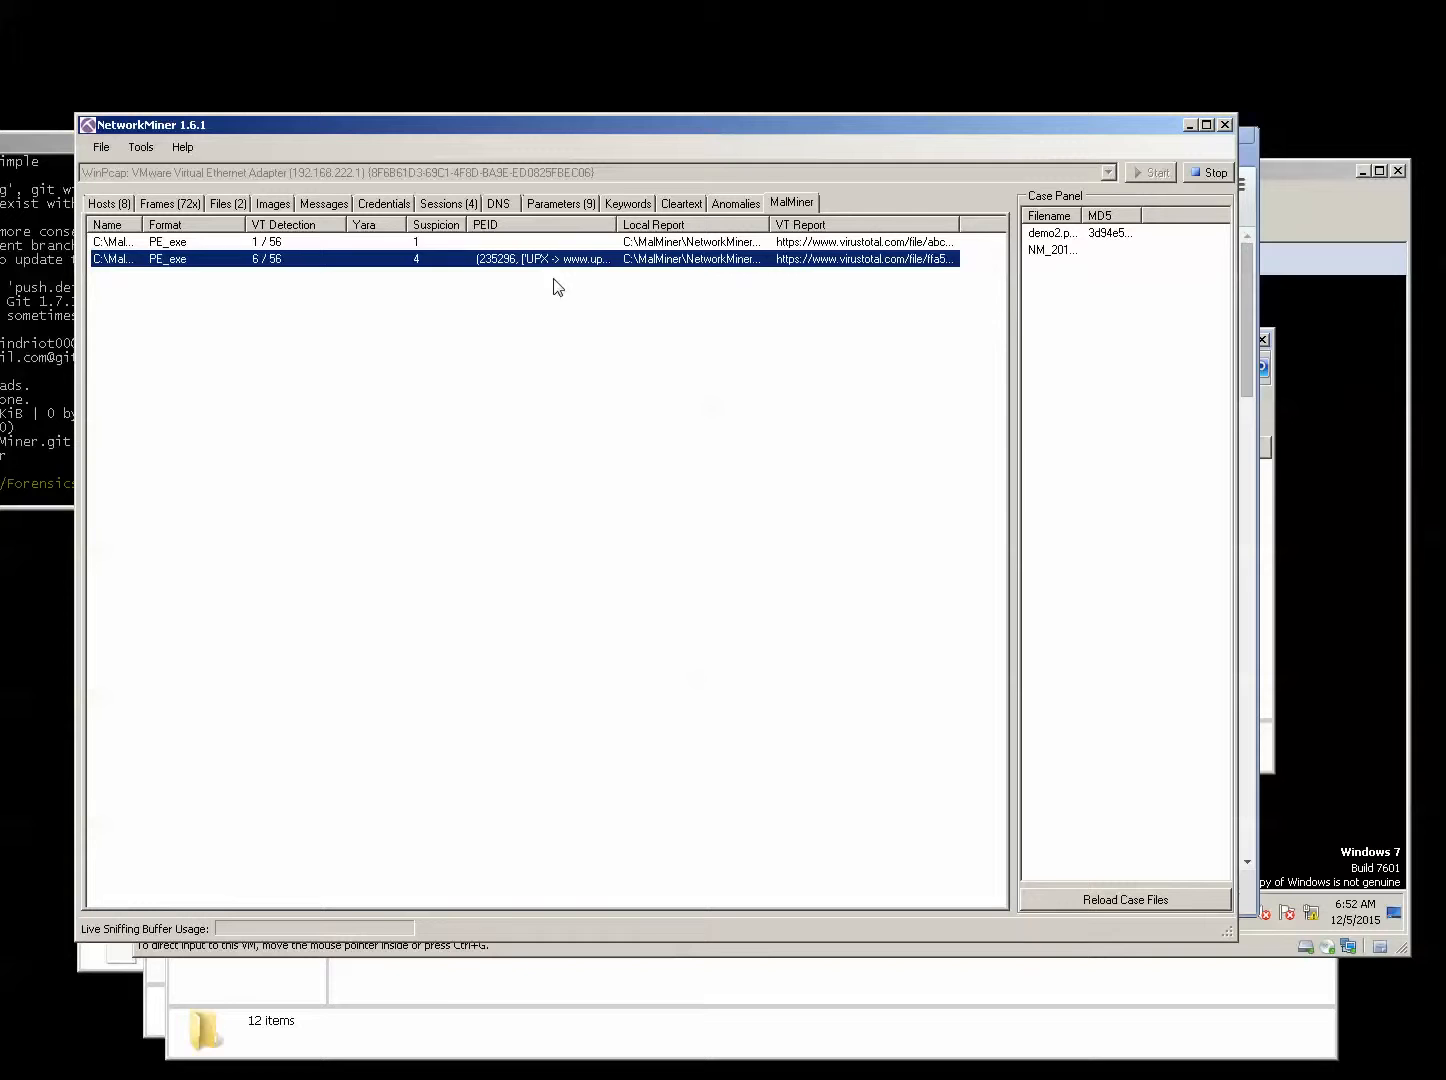
{"action": "left_click", "coordinate": [558, 303]}
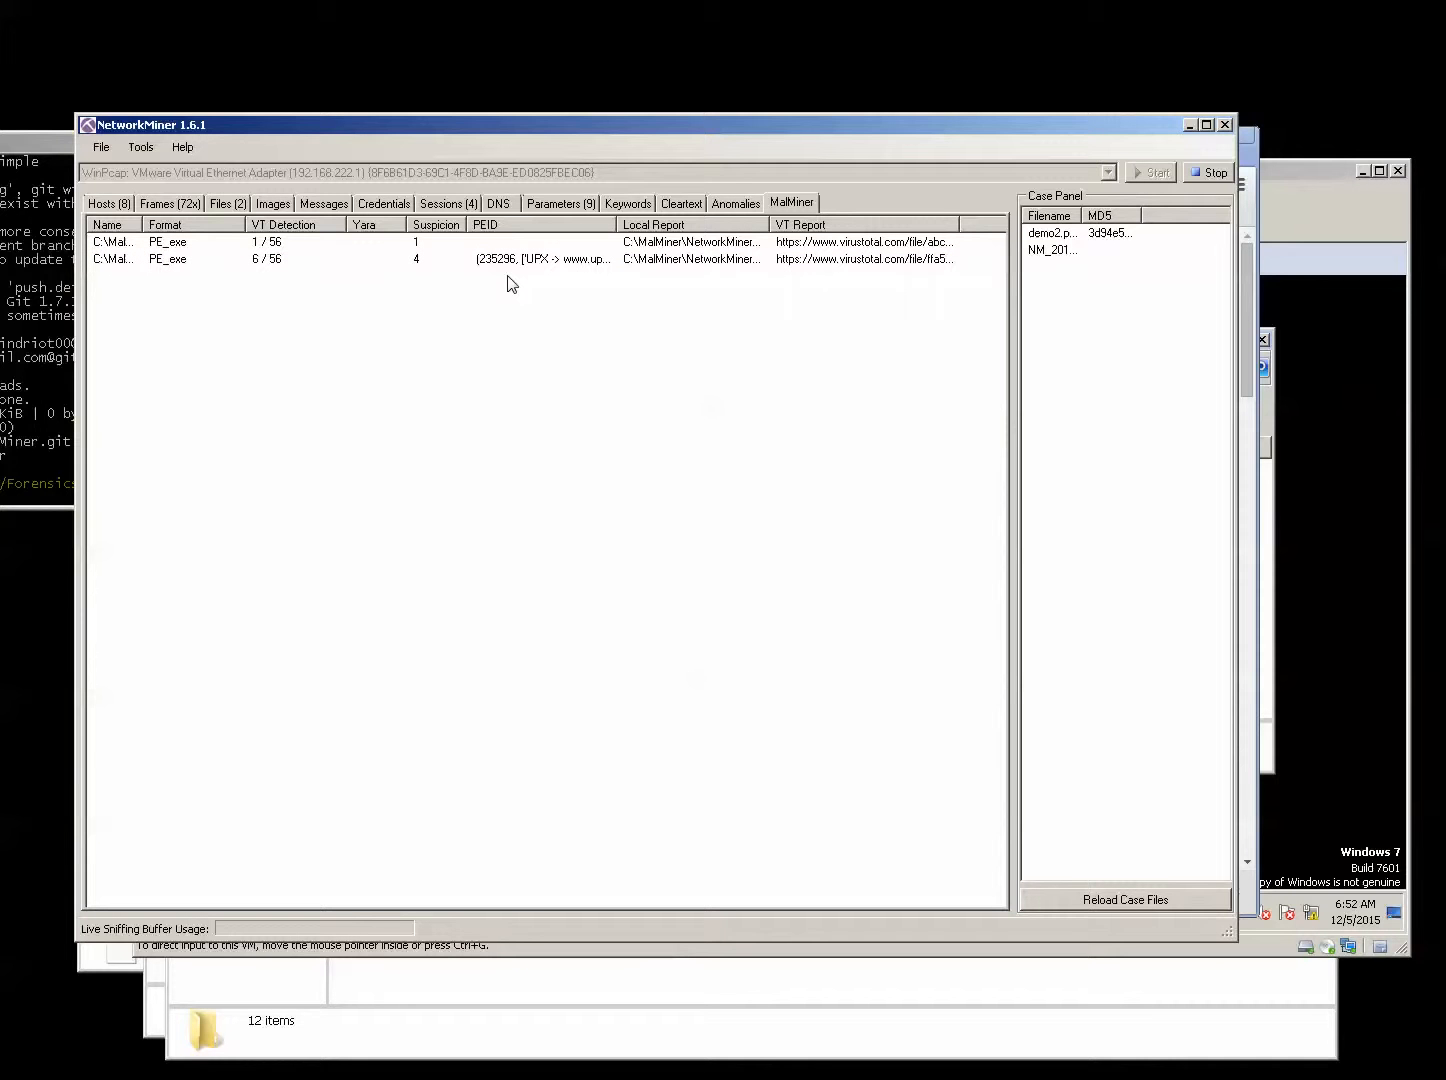